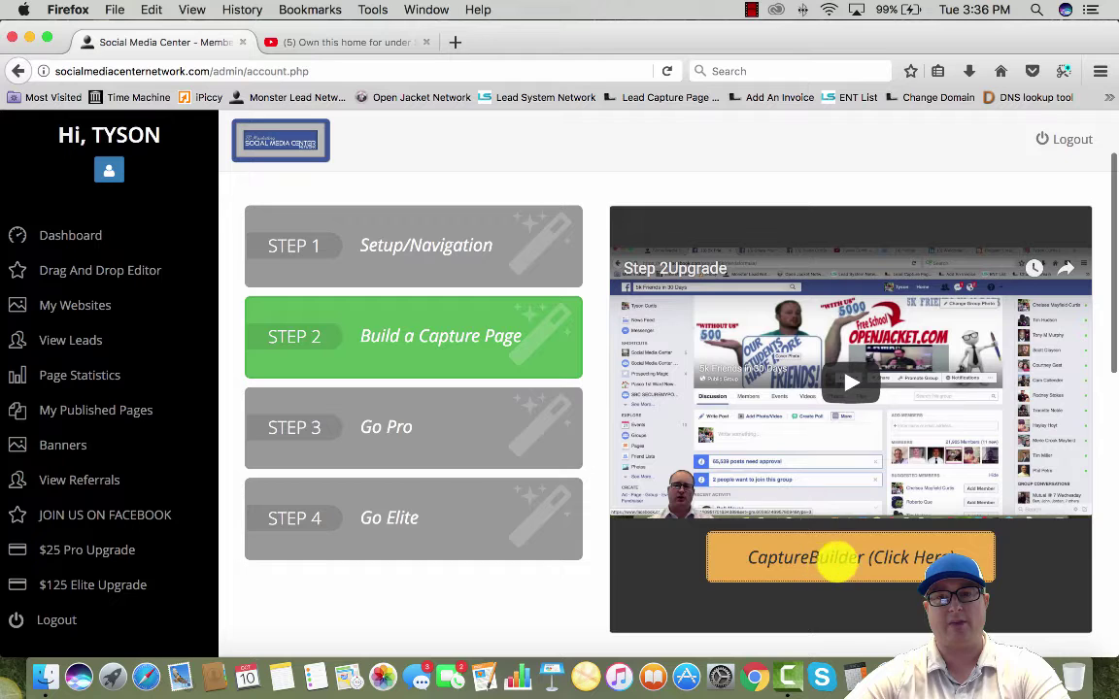
# Launch the CaptureBuilder lead capture page wizard from the orange button under the Step 2 video
pyautogui.click(846, 560)
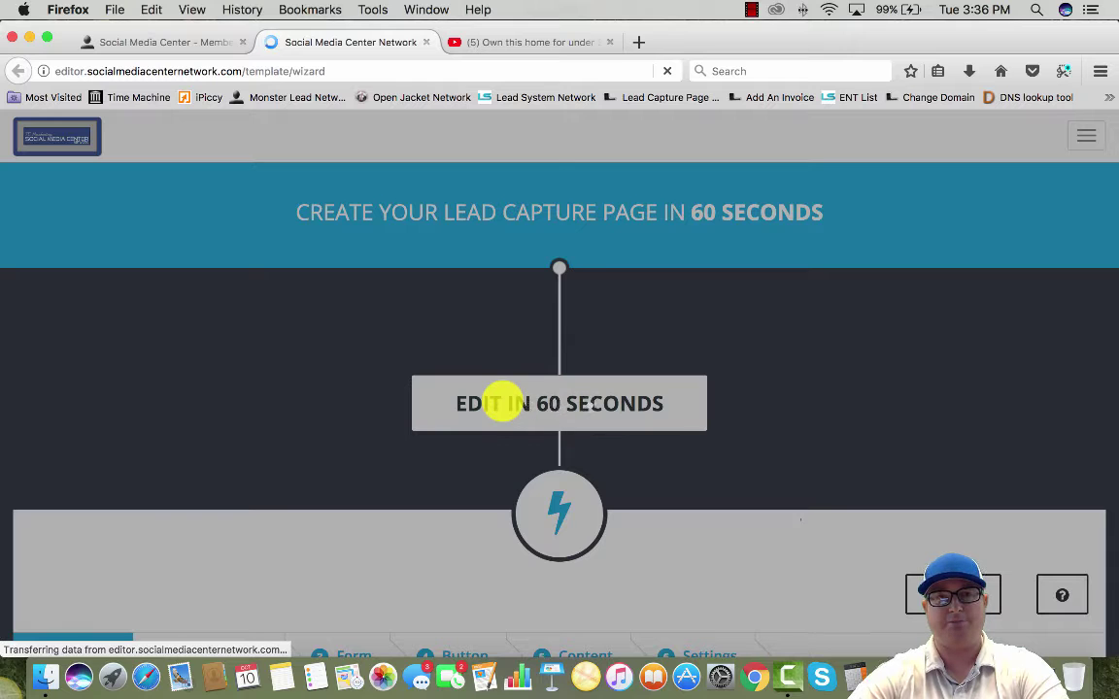
# Compare page layouts and settle on the video-above-form layout
pyautogui.scroll(-1, 455, 344)
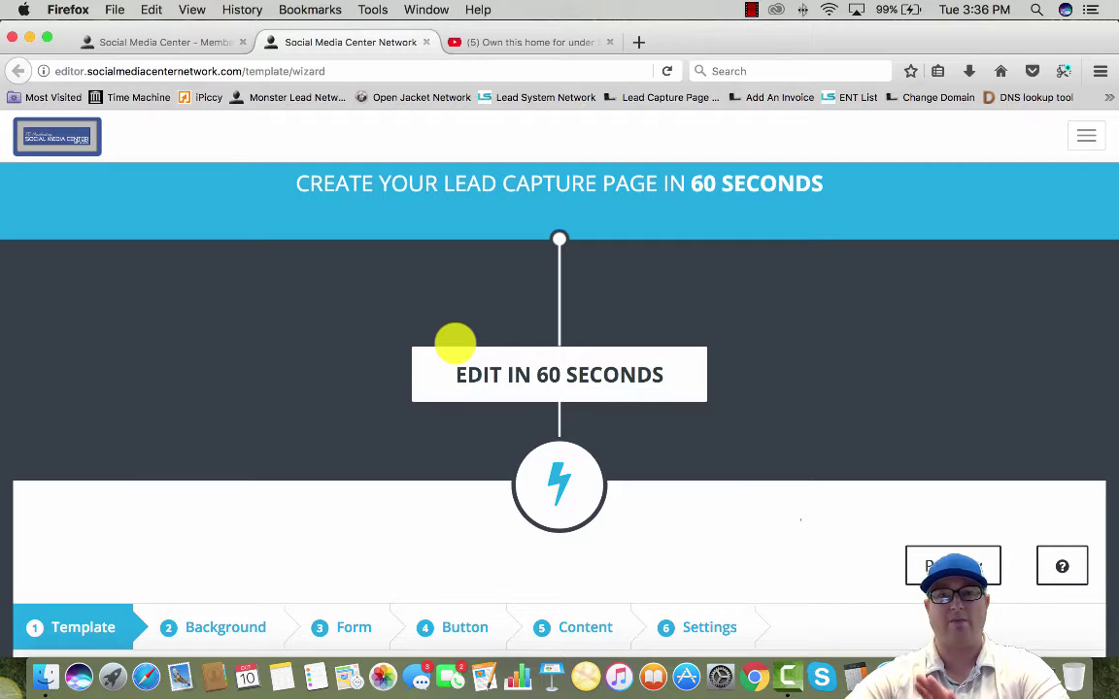
pyautogui.scroll(-5, 456, 344)
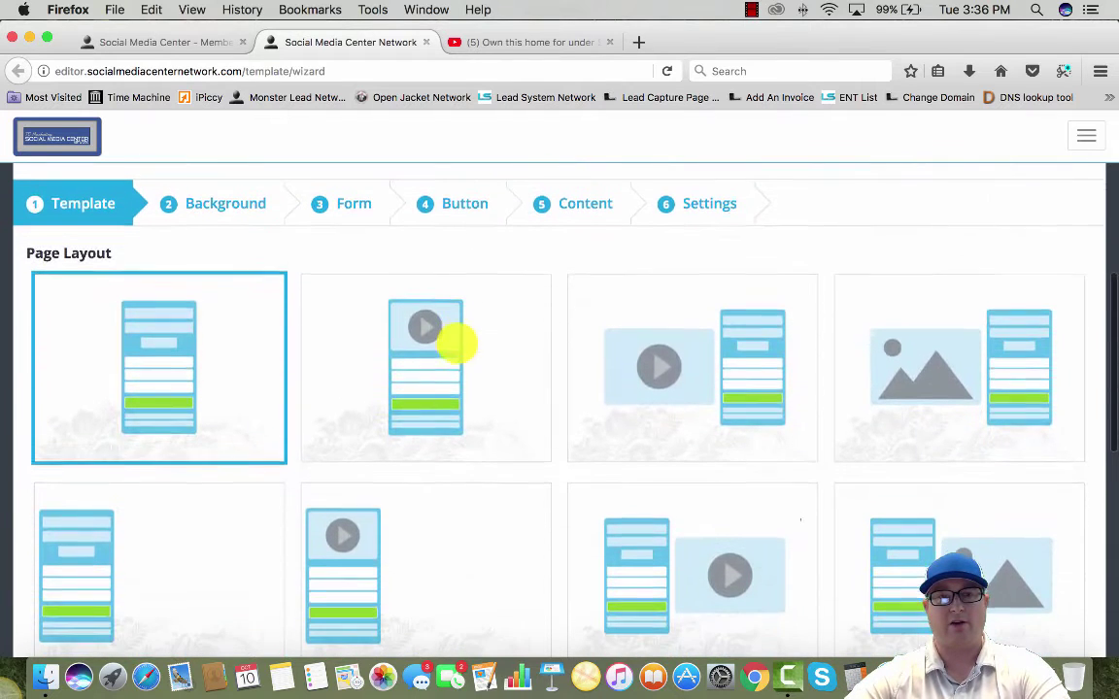
pyautogui.click(367, 352)
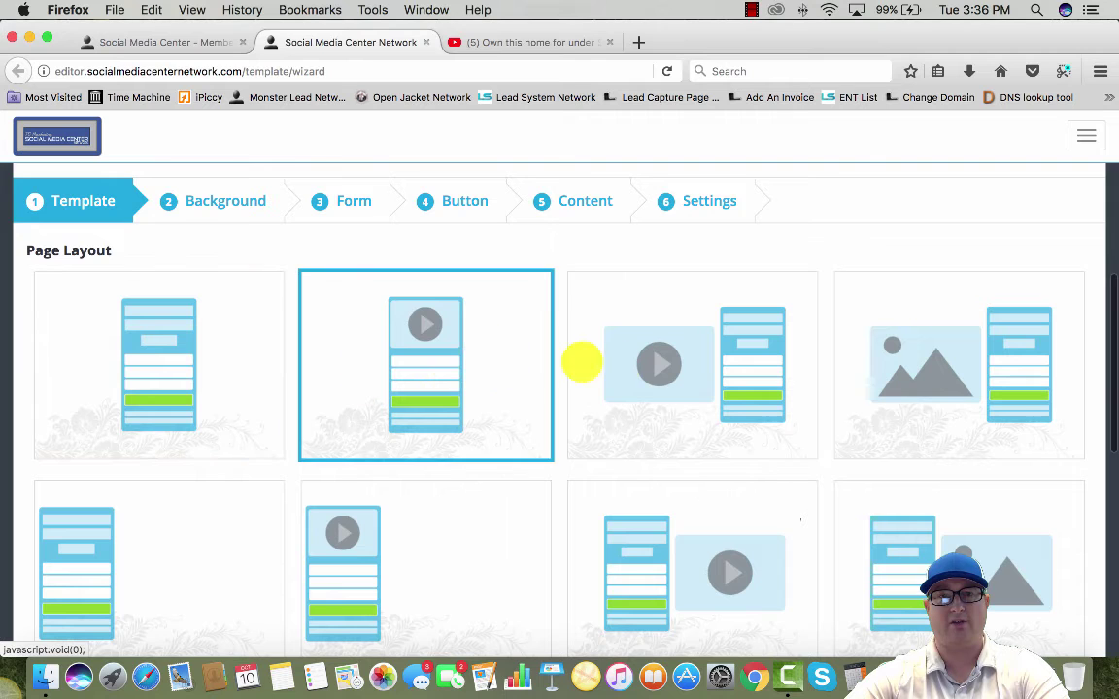
pyautogui.click(779, 325)
pyautogui.click(906, 420)
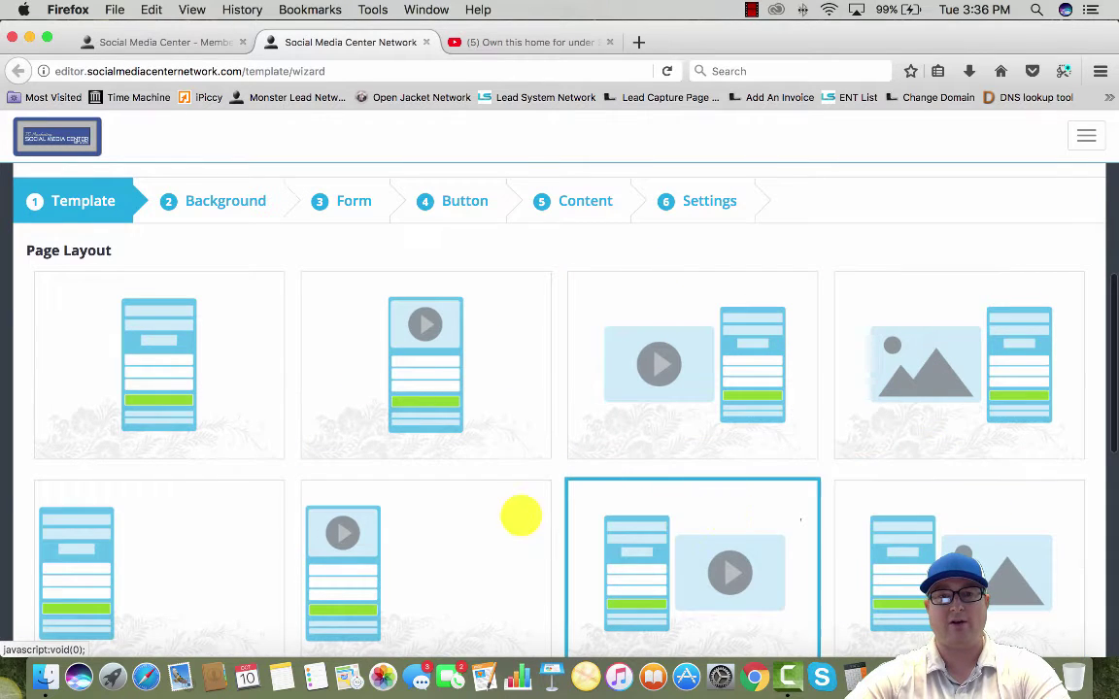
pyautogui.scroll(-1, 521, 516)
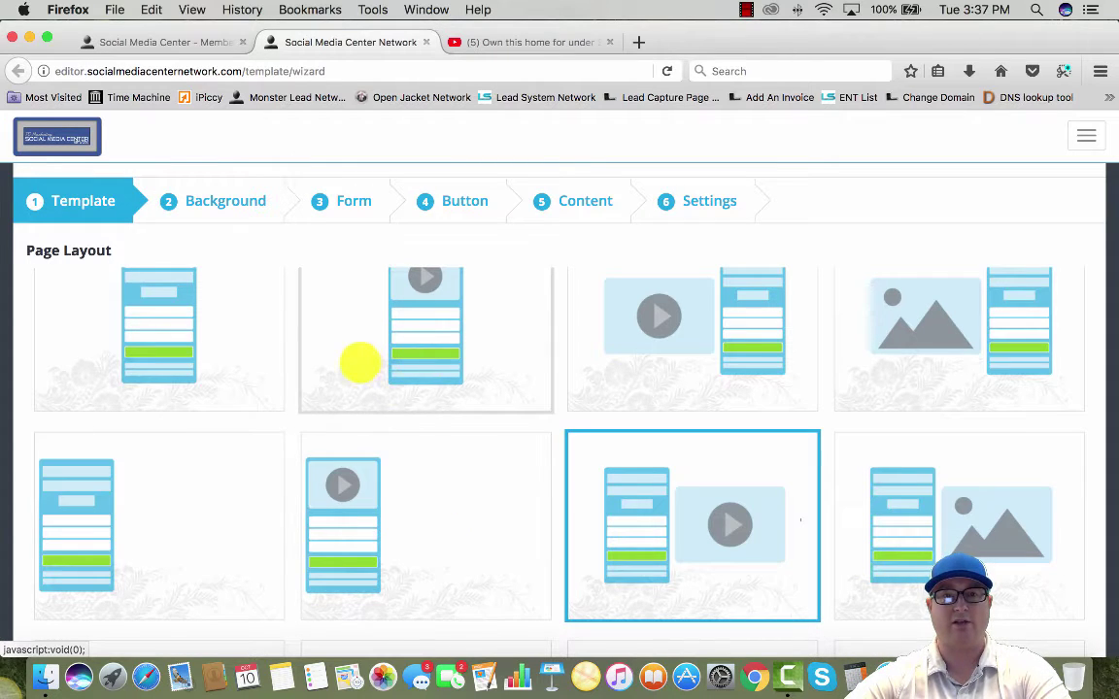
pyautogui.scroll(-3, 355, 365)
pyautogui.scroll(-7, 365, 374)
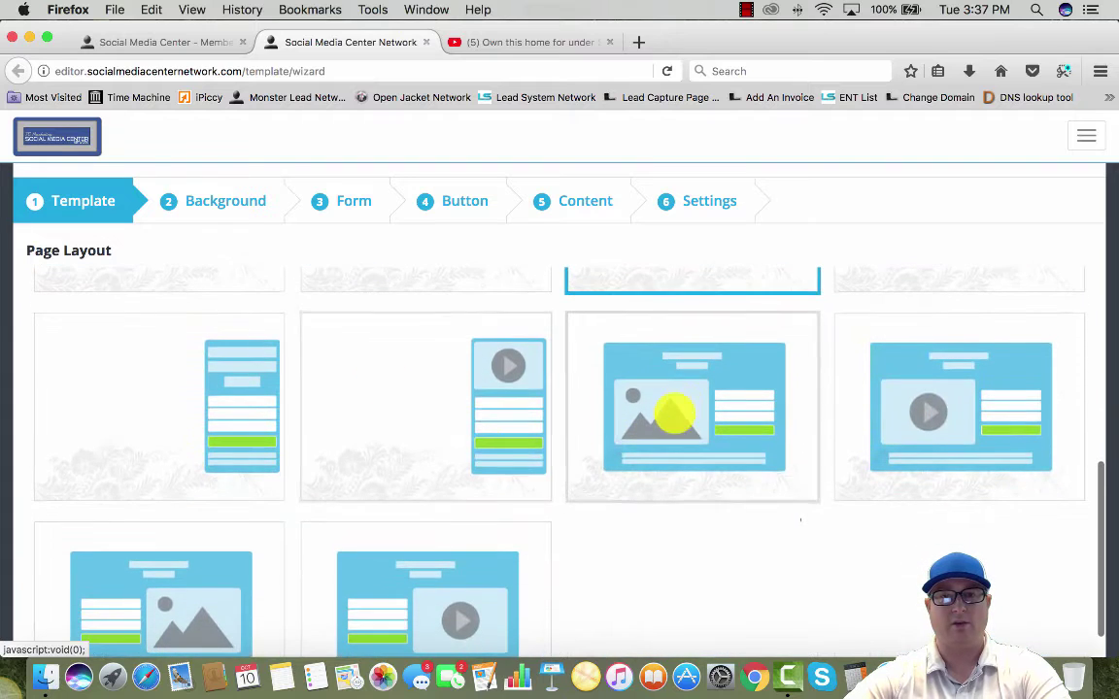
pyautogui.scroll(10, 486, 437)
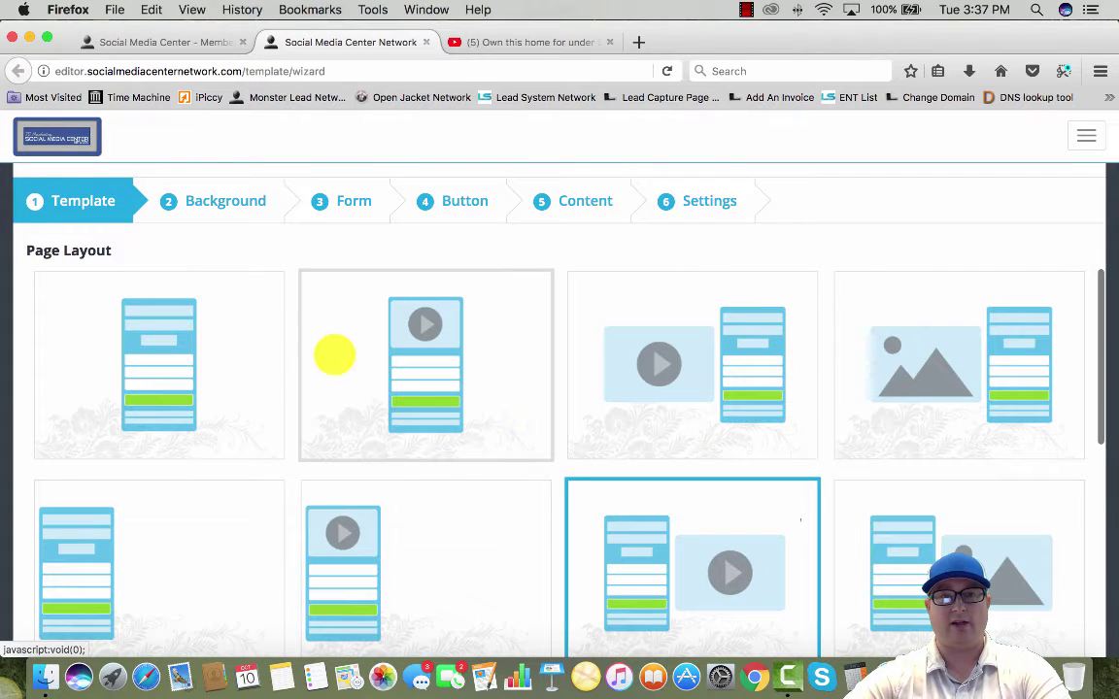
pyautogui.click(336, 353)
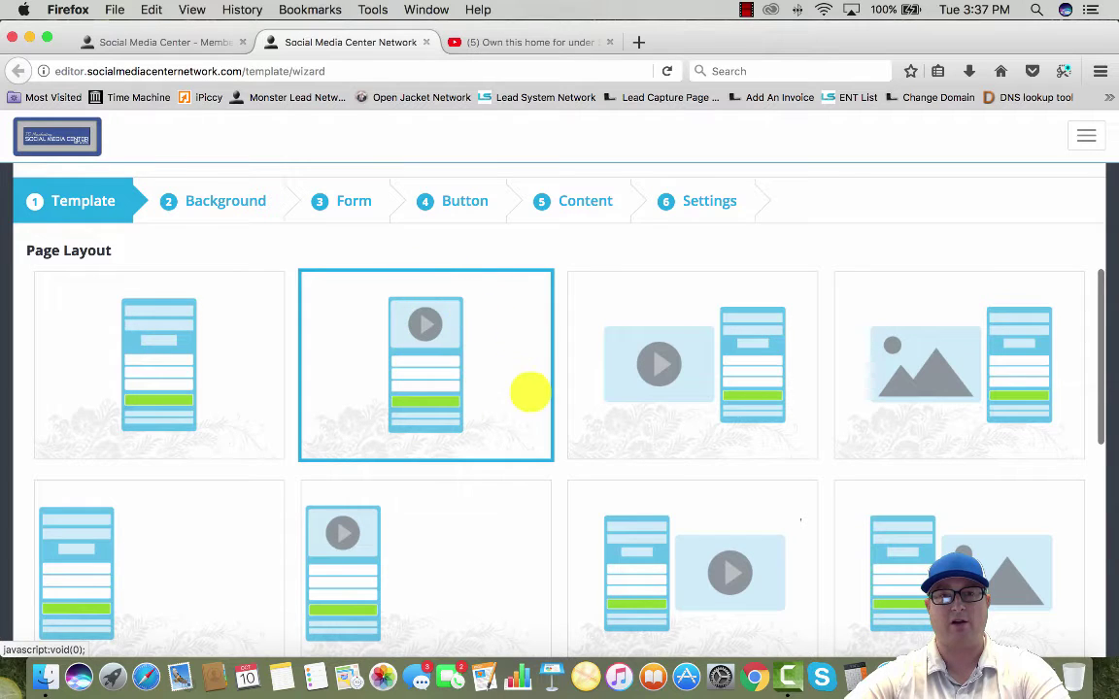
# Pick the light-blue page theme and move to the Background step, choosing the image option
pyautogui.scroll(-10, 530, 392)
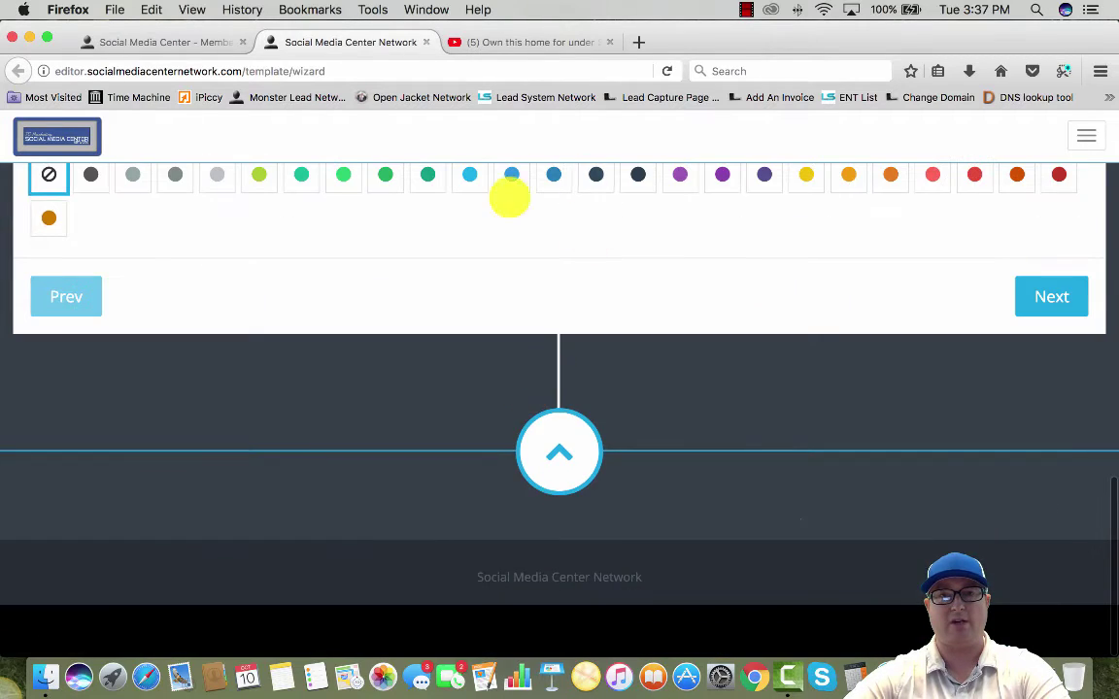
pyautogui.scroll(4, 507, 194)
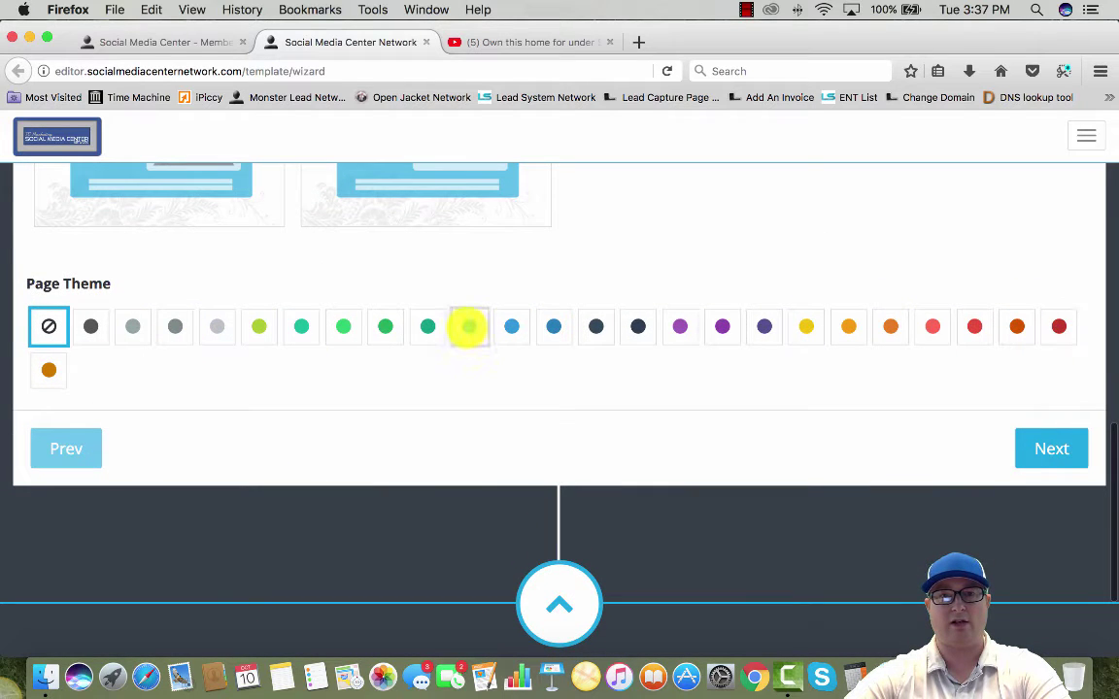
pyautogui.click(454, 321)
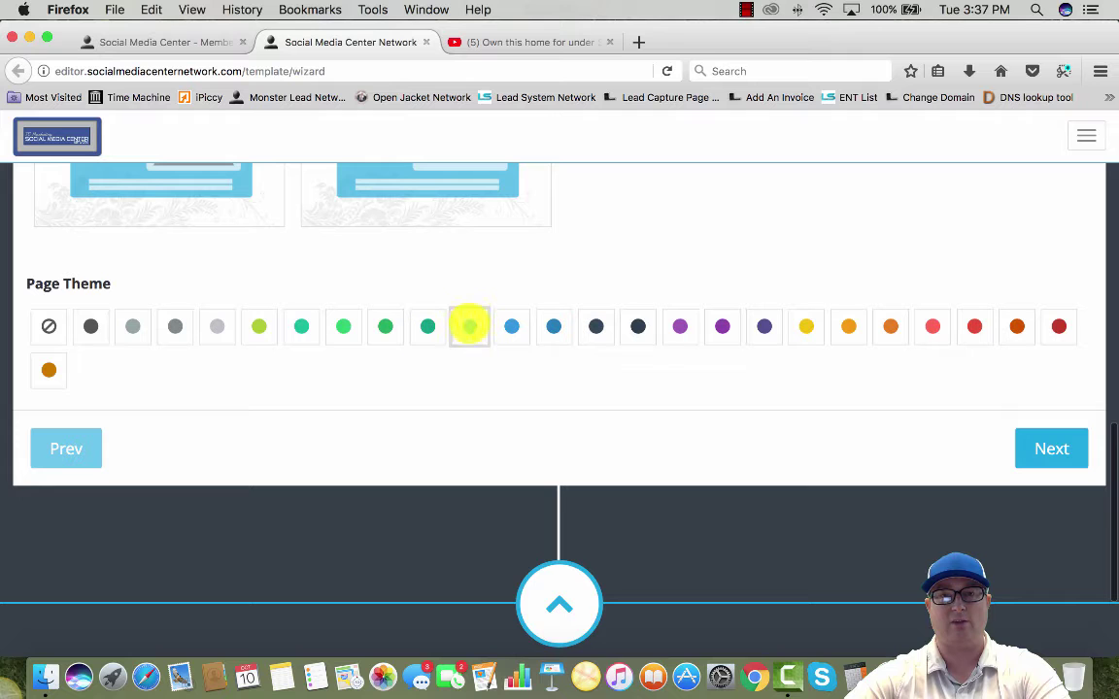
pyautogui.click(1062, 445)
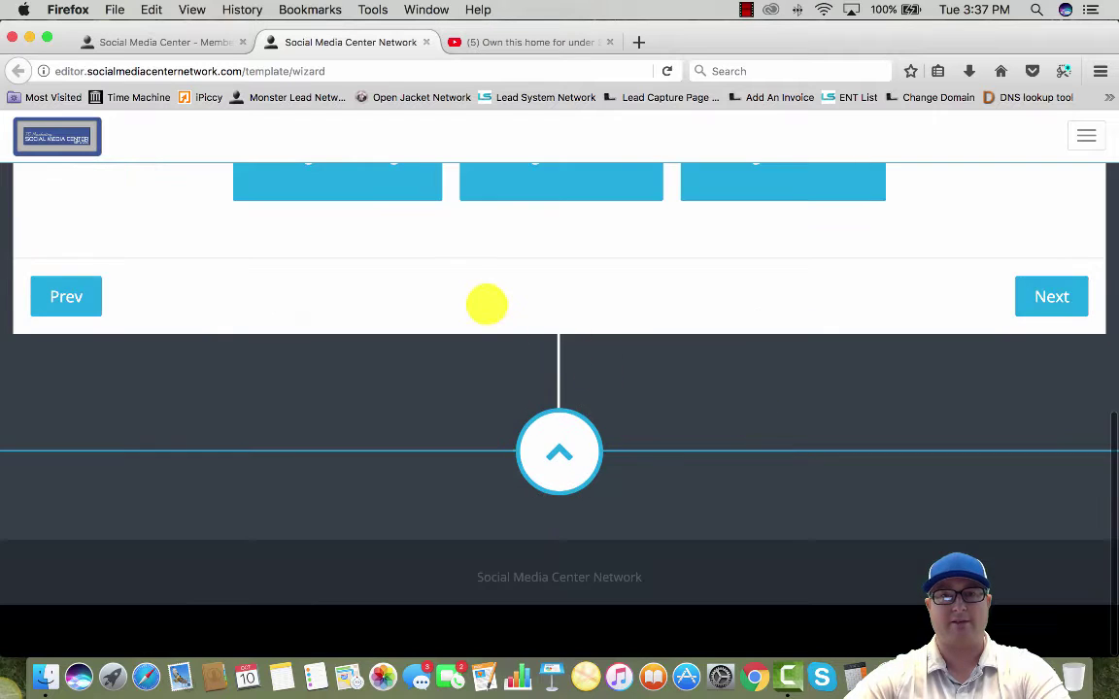
pyautogui.scroll(5, 486, 302)
pyautogui.click(388, 474)
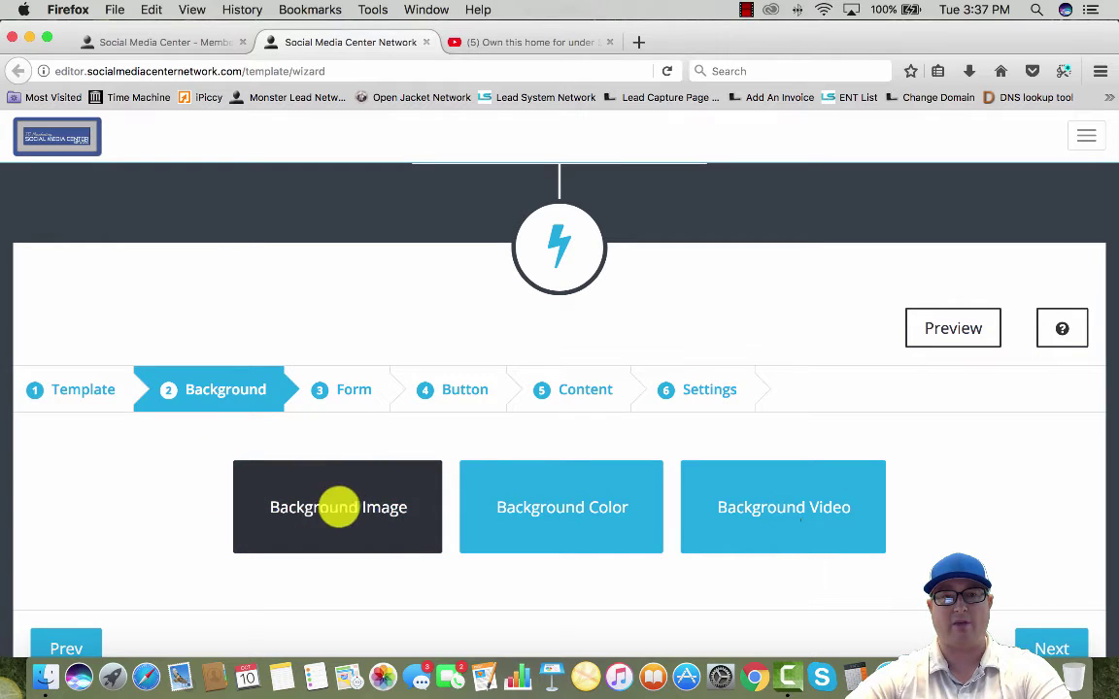
# Try a colour background, then switch to video and review its YouTube, mute, loop and link options
pyautogui.click(575, 507)
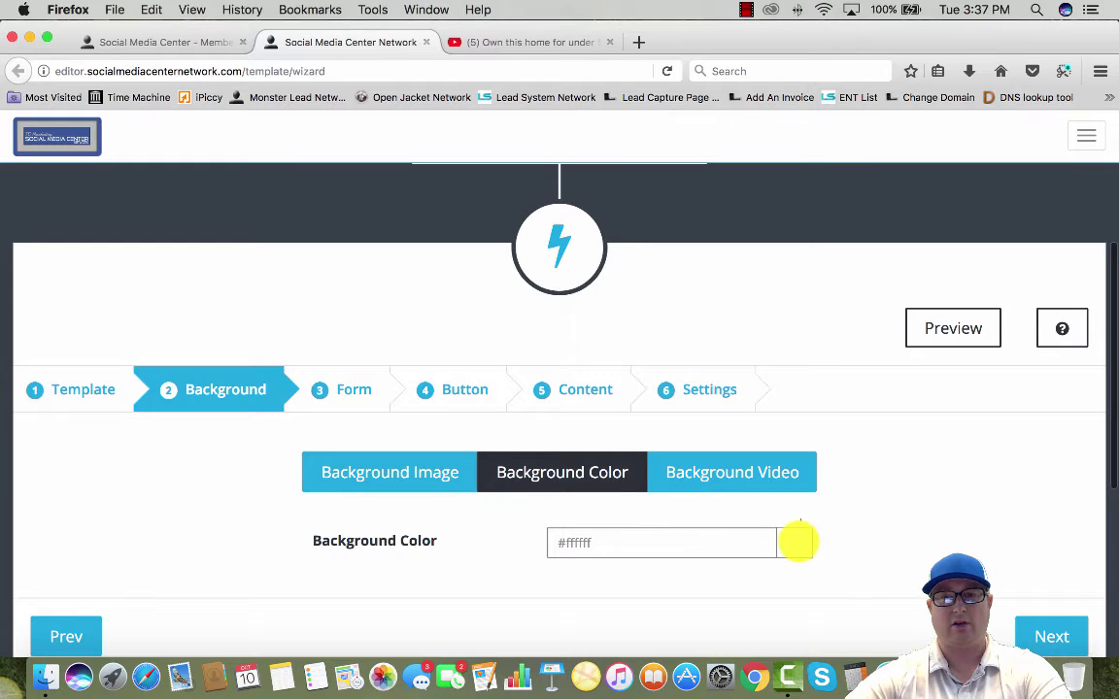
pyautogui.click(798, 541)
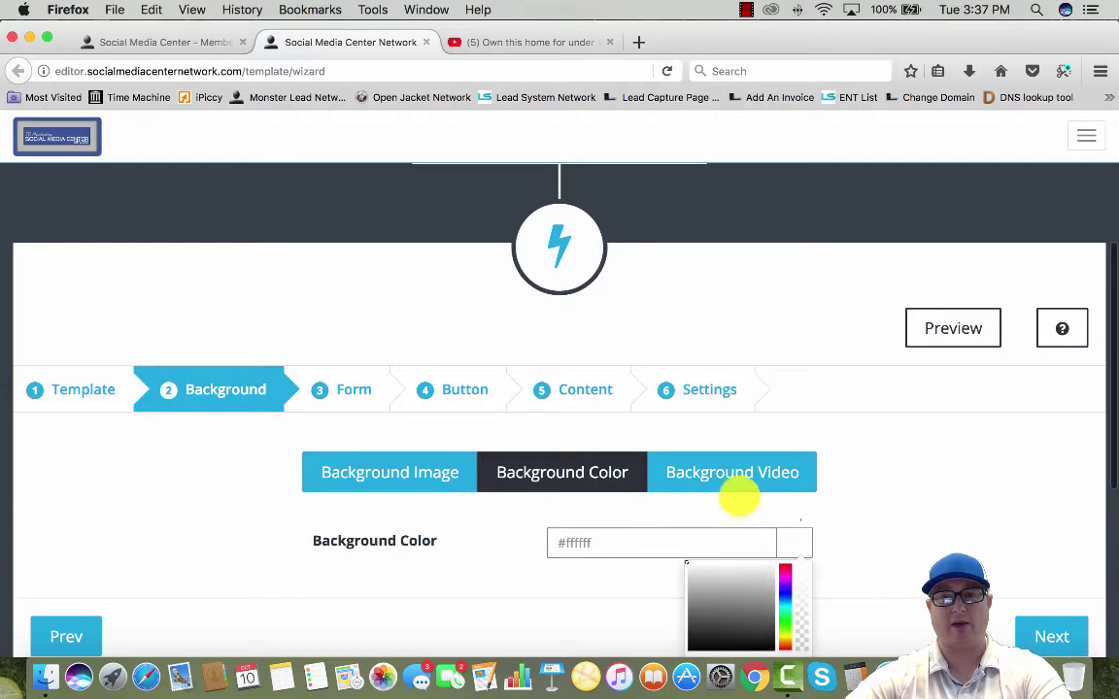
pyautogui.click(736, 471)
pyautogui.scroll(-3, 471, 564)
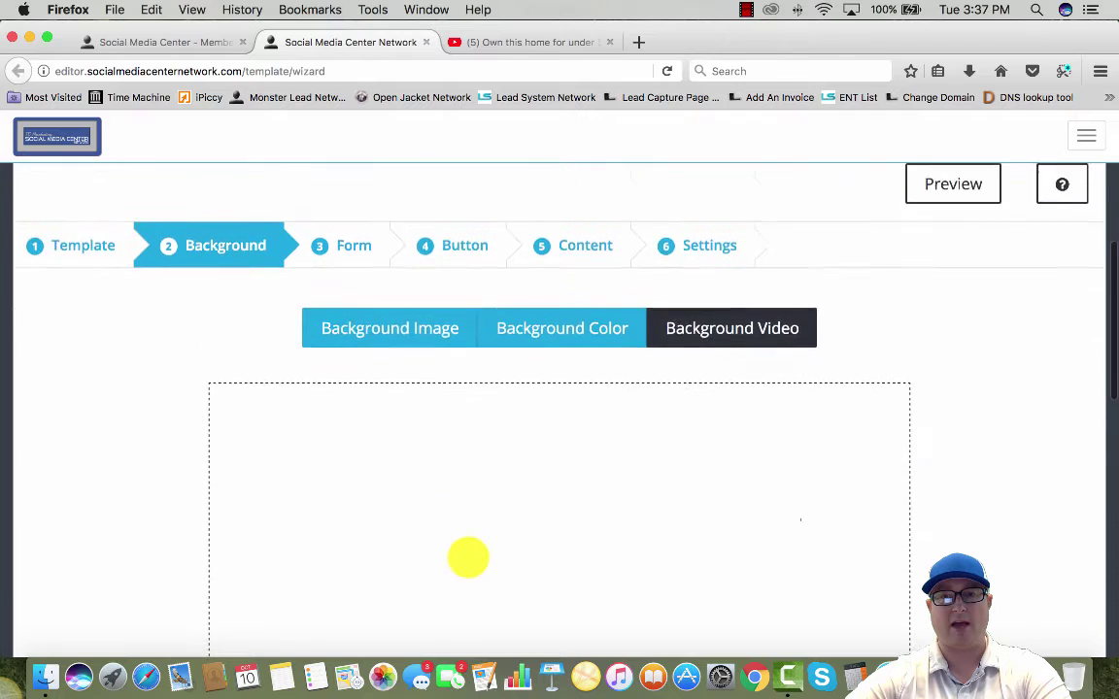
pyautogui.scroll(-5, 469, 558)
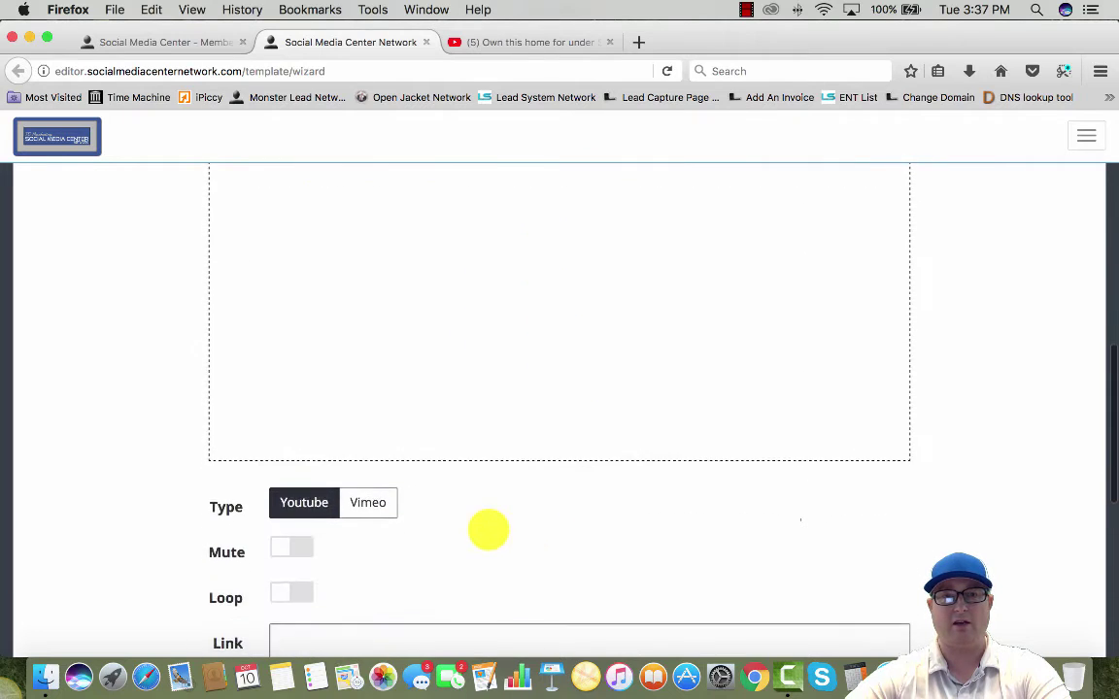
pyautogui.scroll(-3, 488, 529)
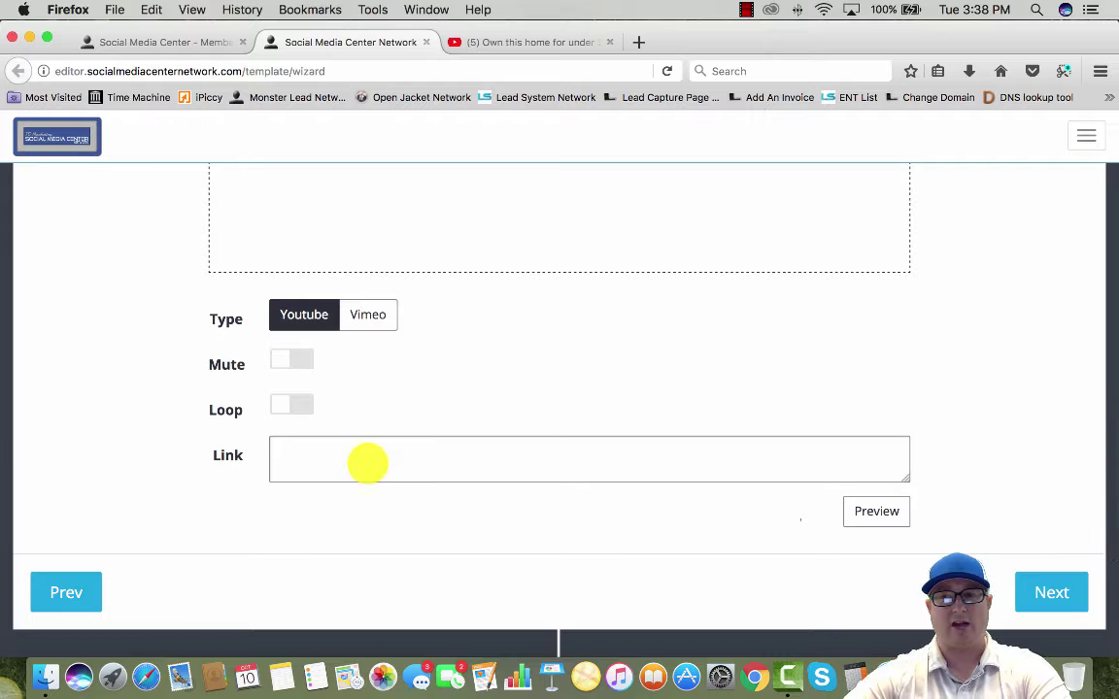
pyautogui.scroll(5, 374, 463)
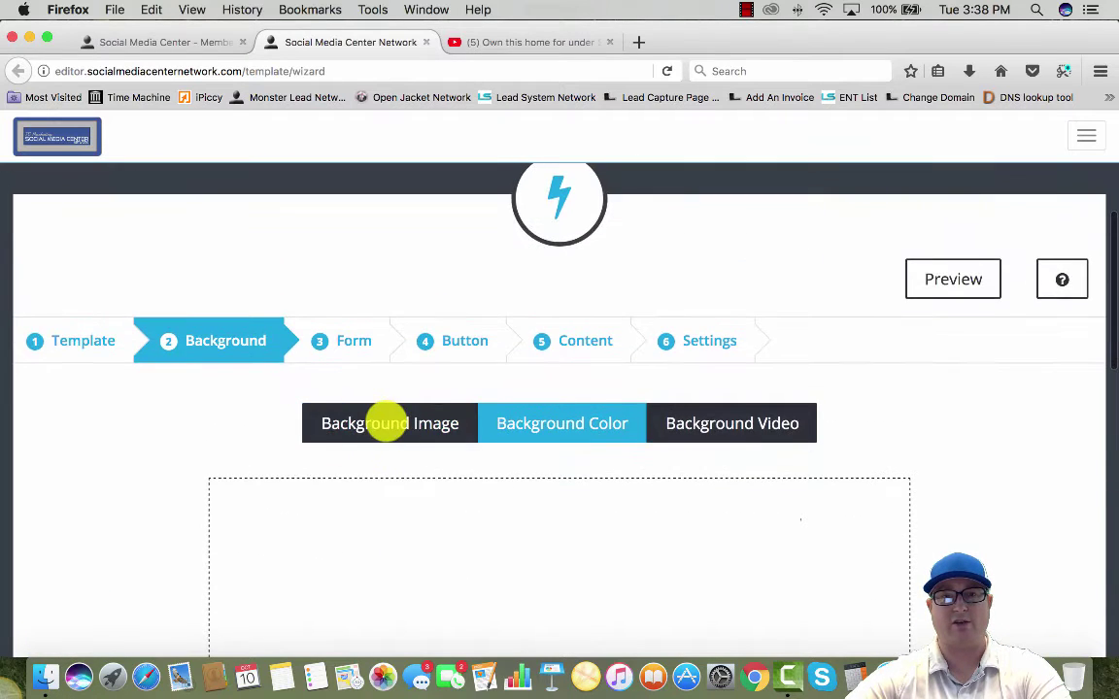
# Return to image backgrounds and start, then cancel, a custom image upload
pyautogui.click(394, 423)
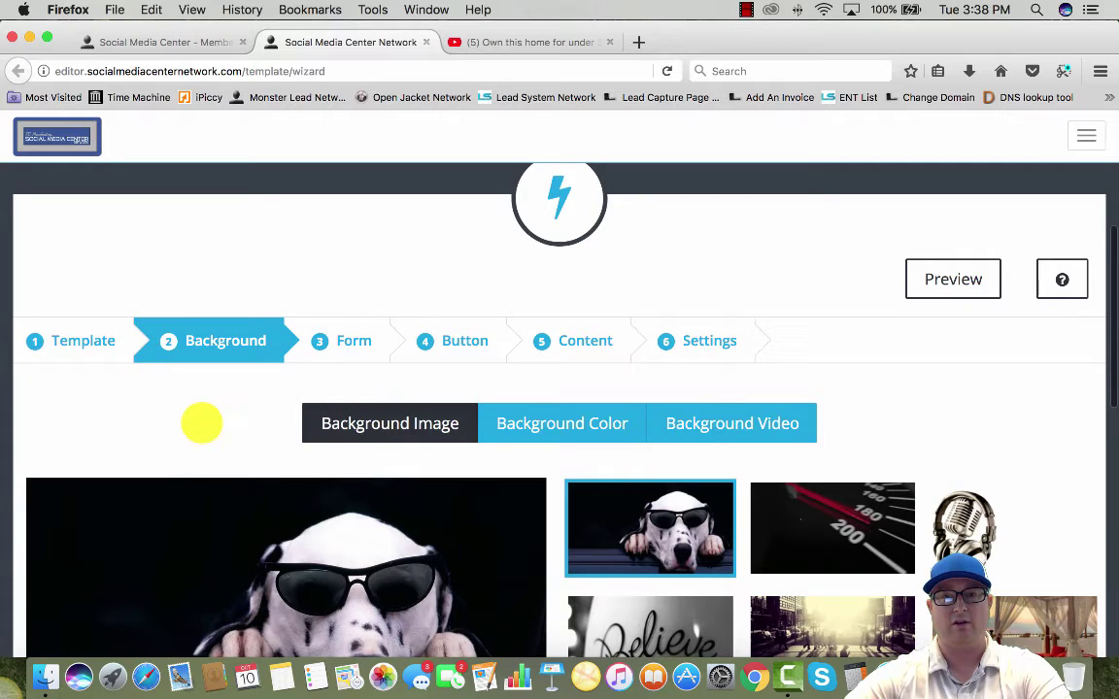
pyautogui.scroll(-5, 200, 424)
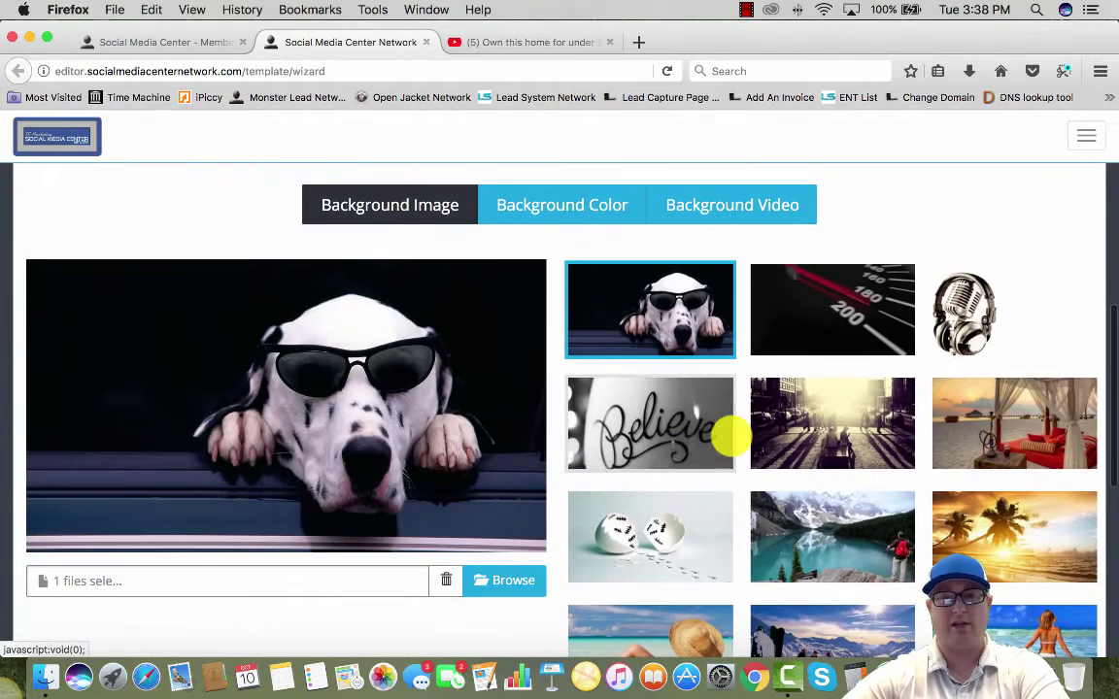
pyautogui.scroll(-2, 724, 437)
pyautogui.scroll(-4, 729, 379)
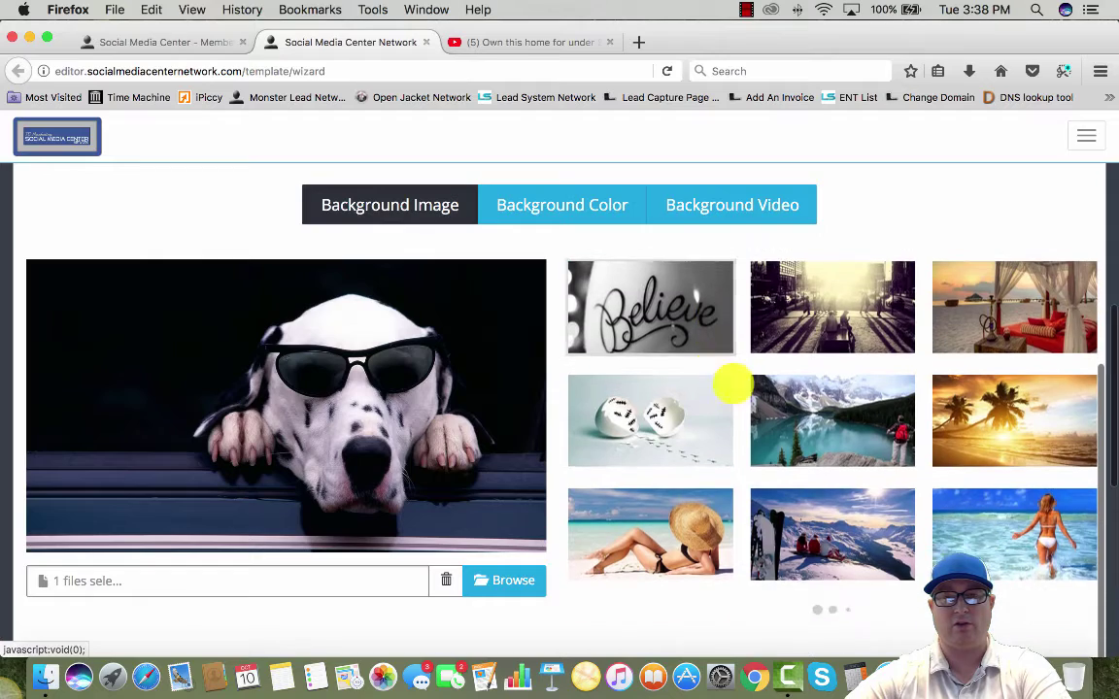
pyautogui.scroll(-8, 763, 374)
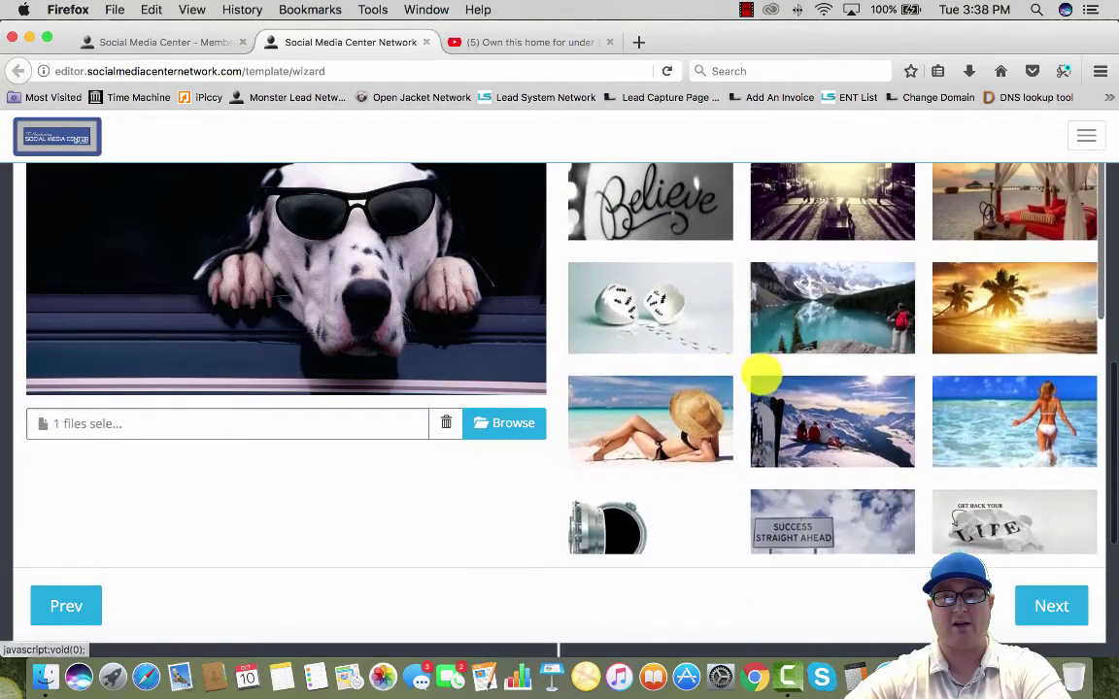
pyautogui.scroll(-2, 787, 379)
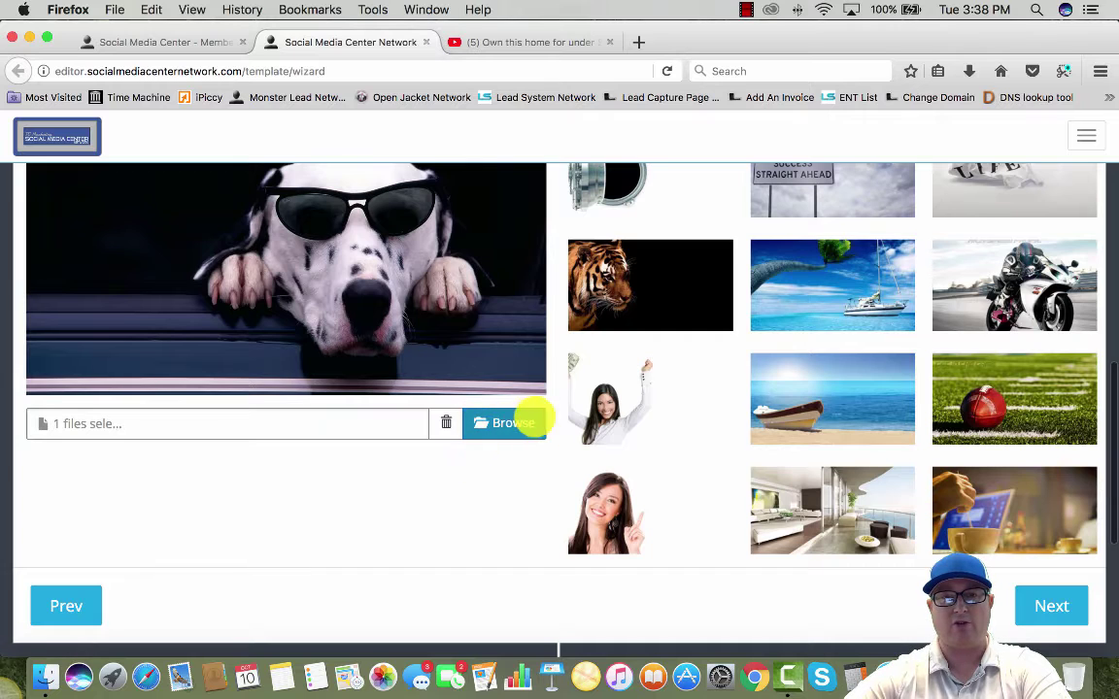
pyautogui.click(515, 423)
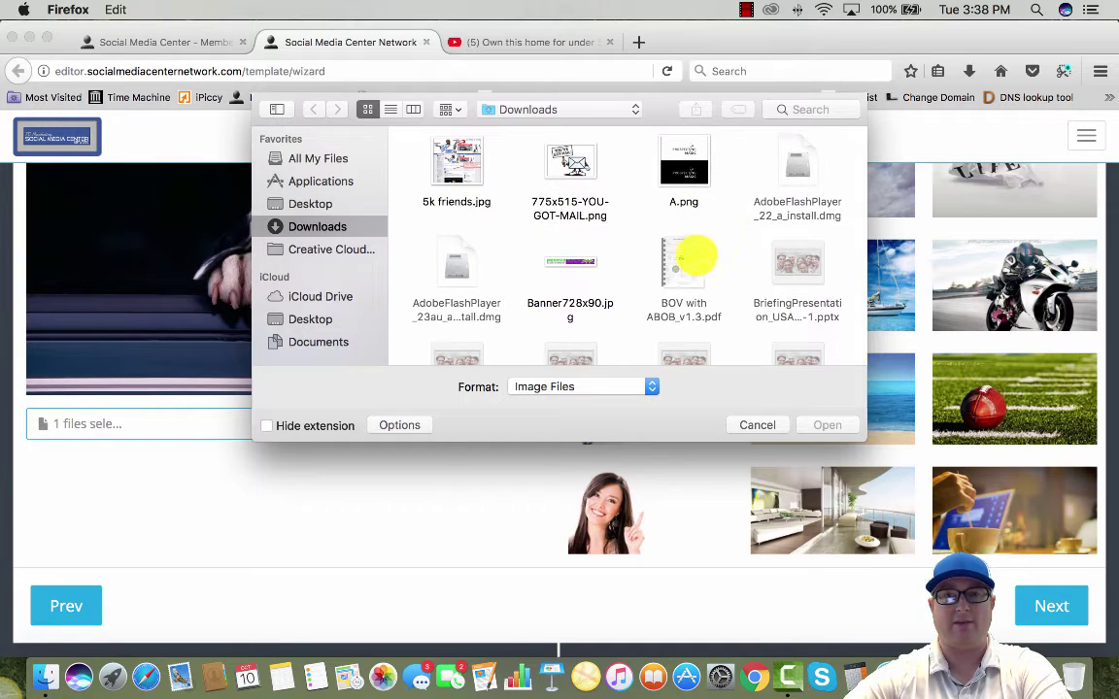
pyautogui.click(750, 424)
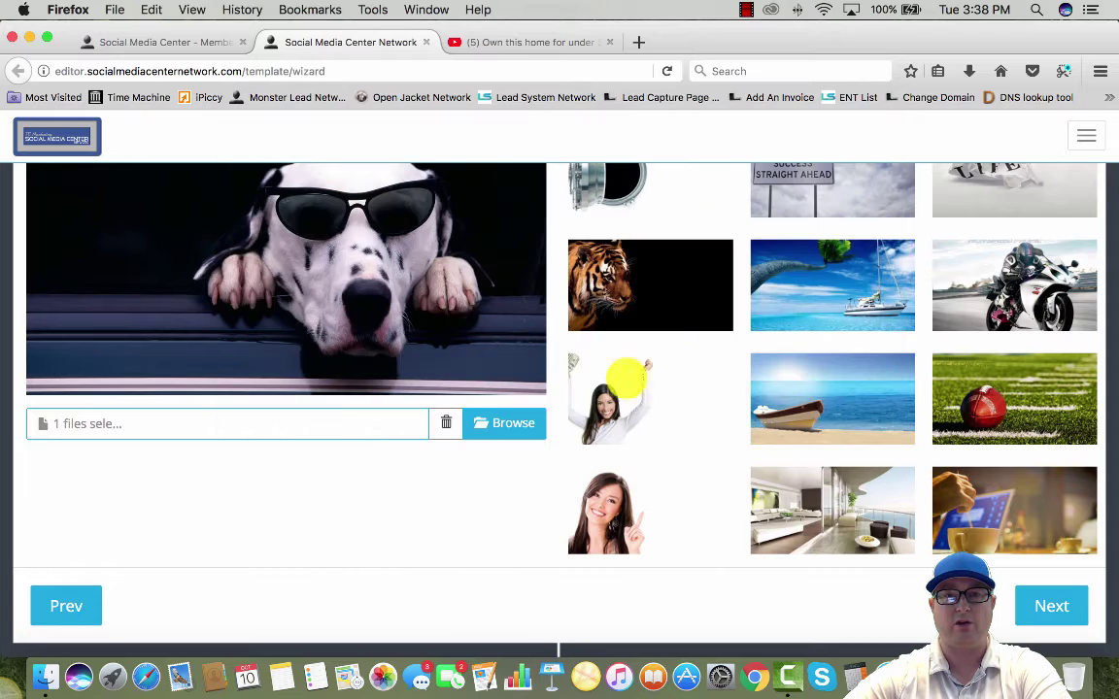
# Set the ocean-view living-room photo as the background and advance to the form step
pyautogui.scroll(-3, 817, 335)
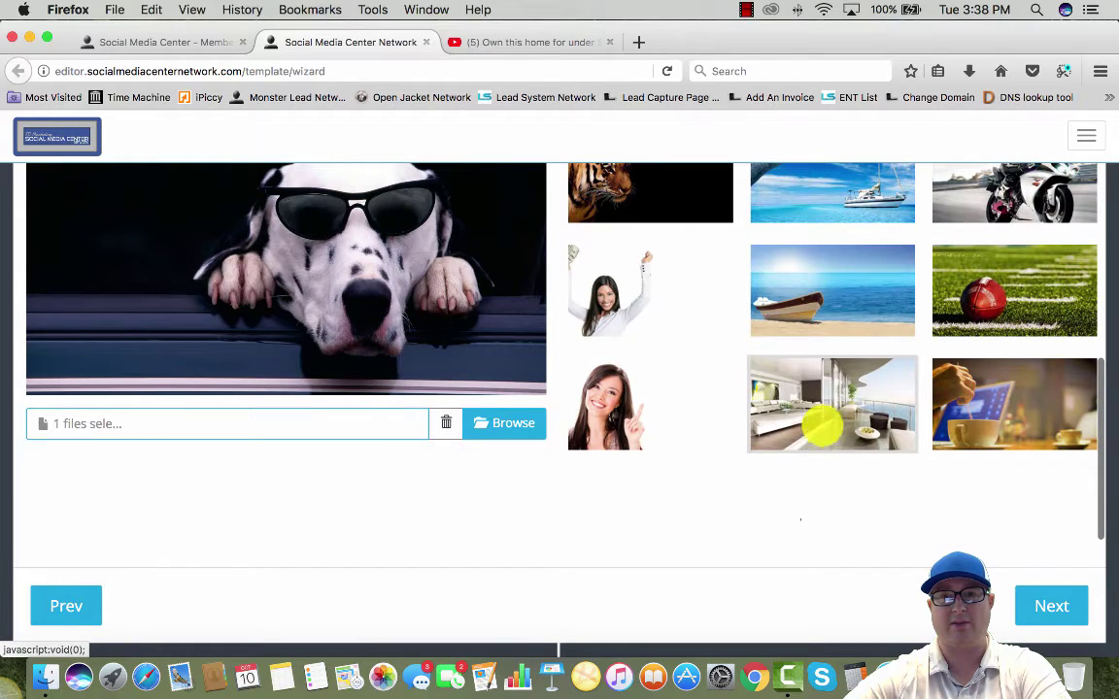
pyautogui.click(839, 407)
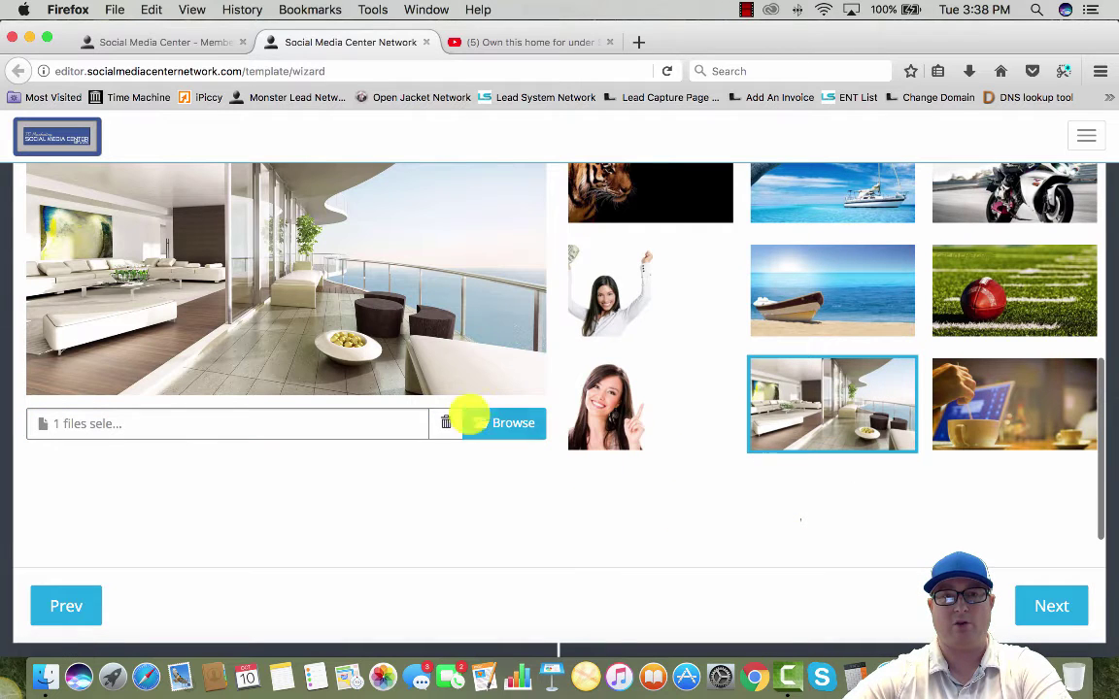
pyautogui.scroll(3, 251, 311)
pyautogui.scroll(-1, 251, 320)
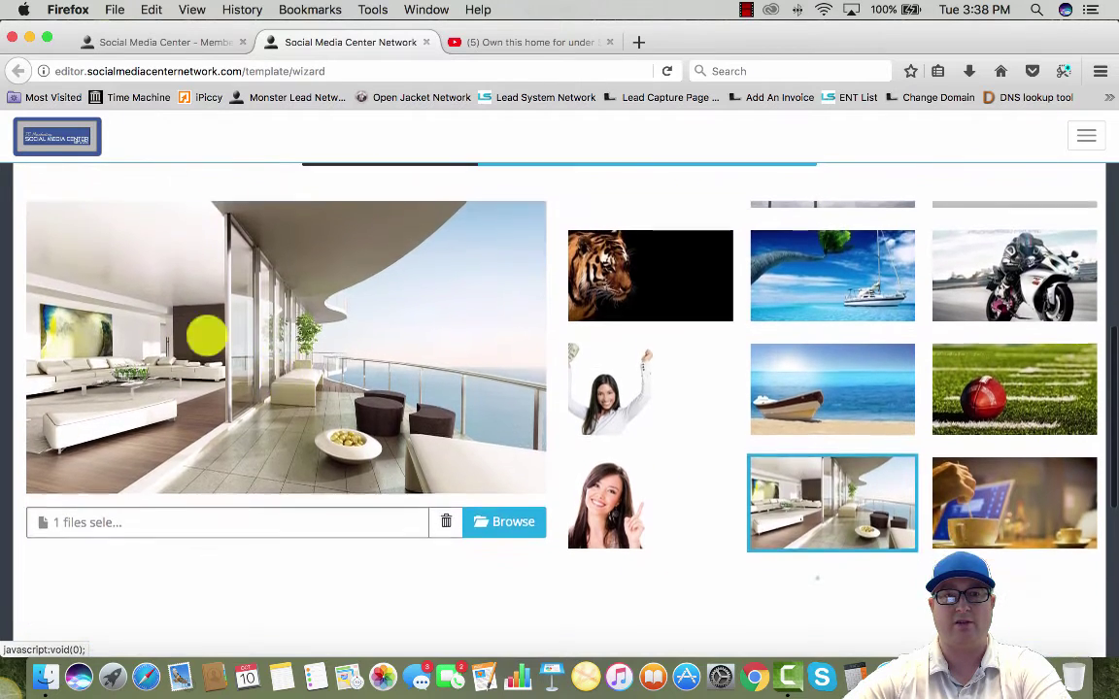
pyautogui.scroll(-5, 473, 370)
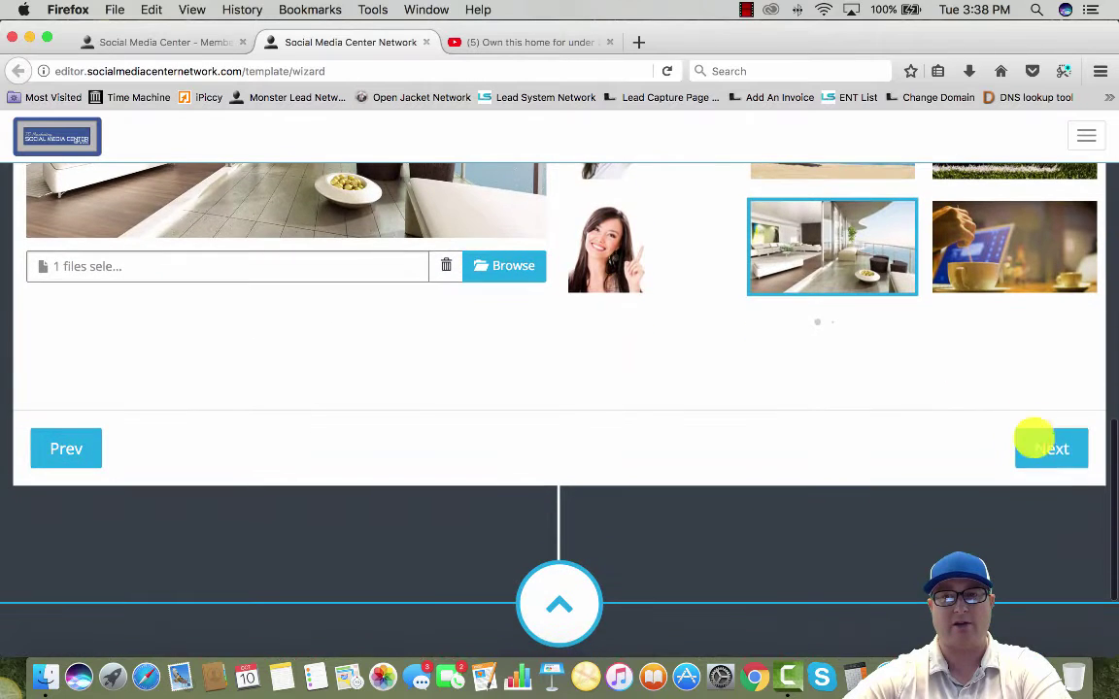
pyautogui.click(1049, 445)
# Leave First Name, Email and Phone as the form elements and move to the button step
pyautogui.scroll(5, 379, 366)
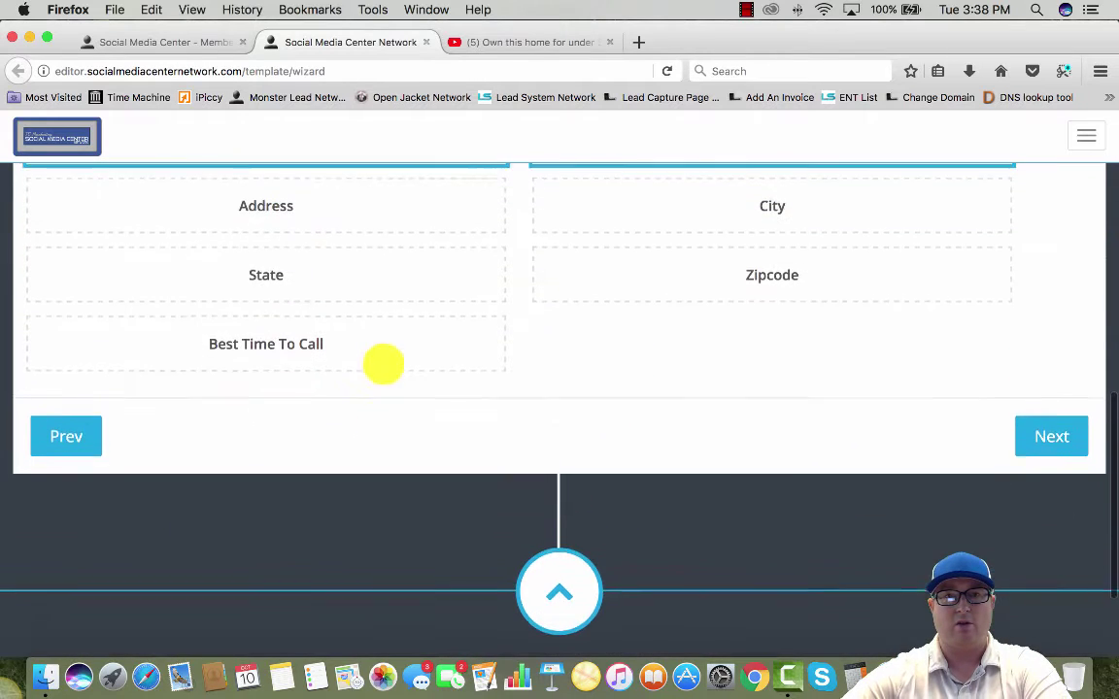
pyautogui.scroll(2, 473, 355)
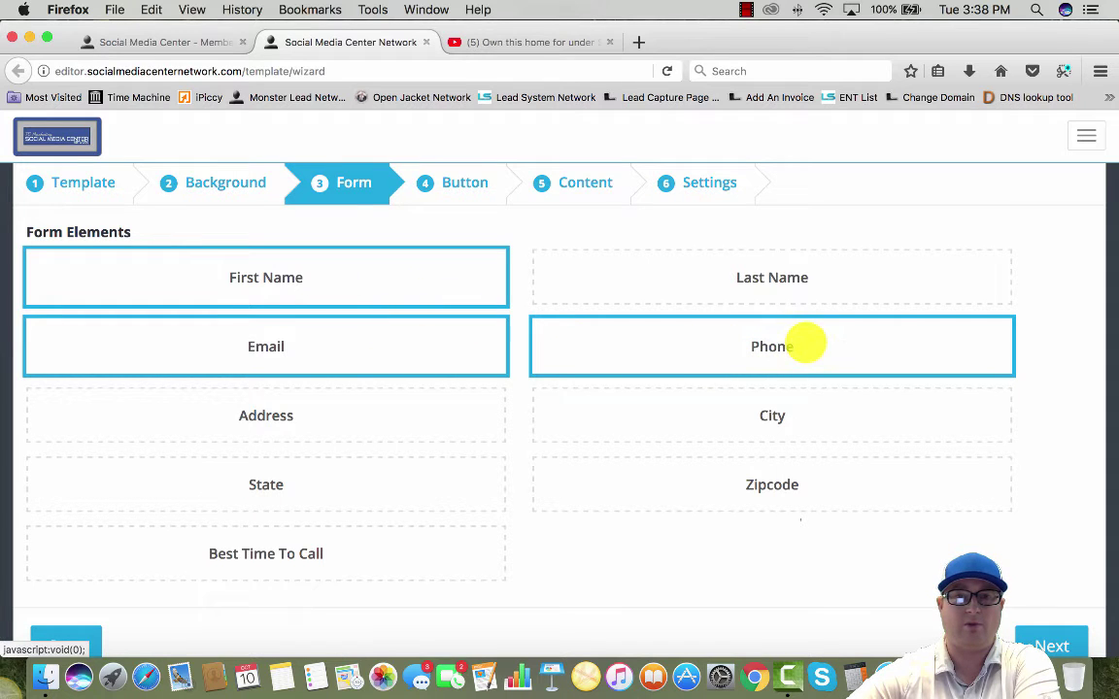
pyautogui.scroll(-3, 875, 408)
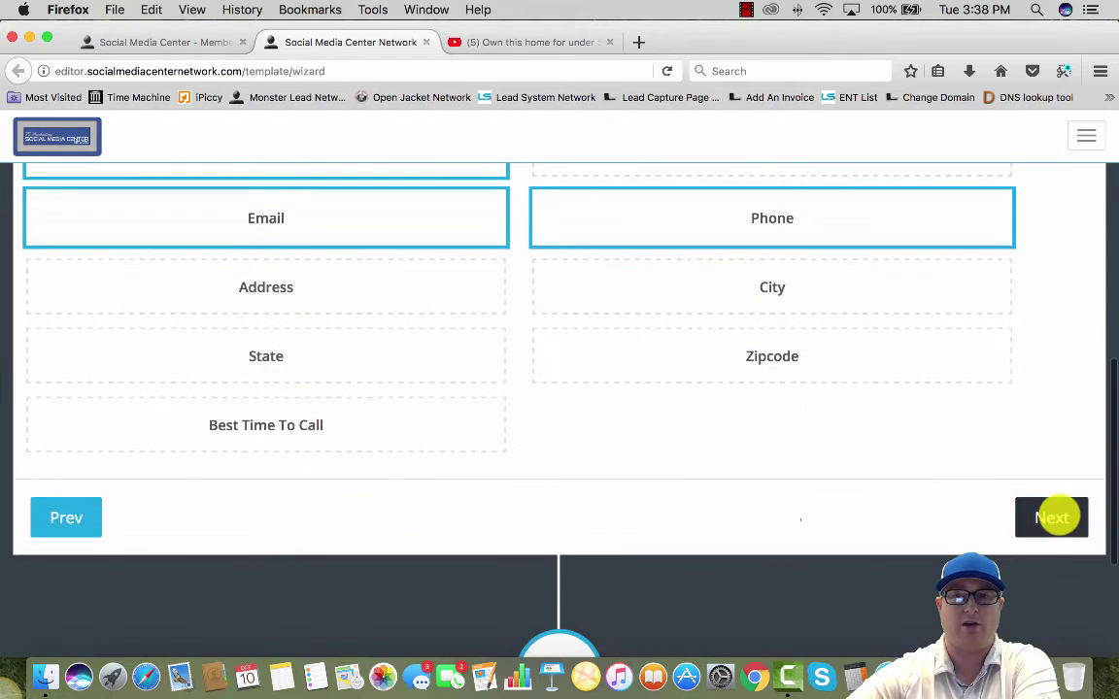
pyautogui.click(1054, 512)
# Browse the preset button gallery and glance at the custom button settings
pyautogui.scroll(4, 243, 340)
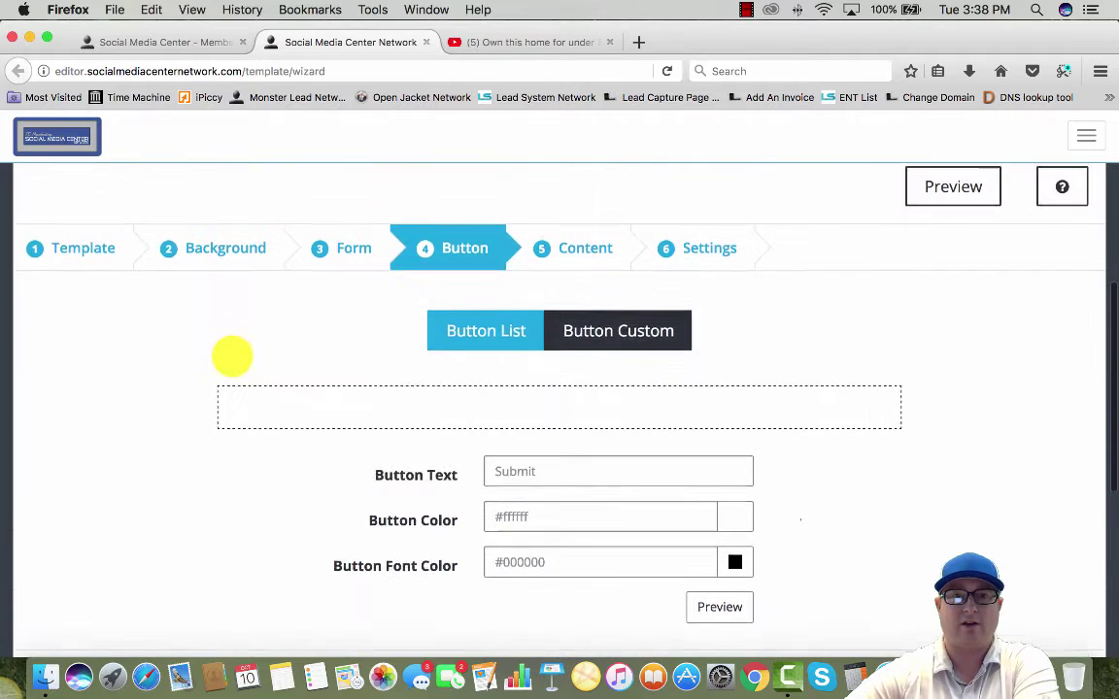
pyautogui.scroll(-1, 232, 355)
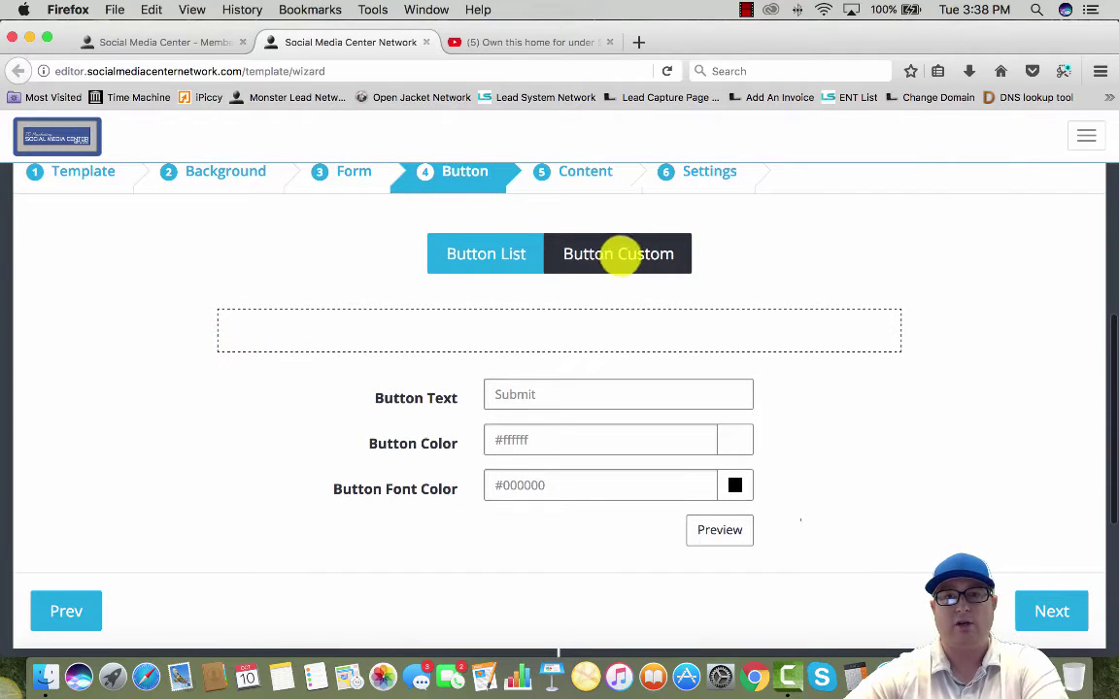
pyautogui.click(514, 254)
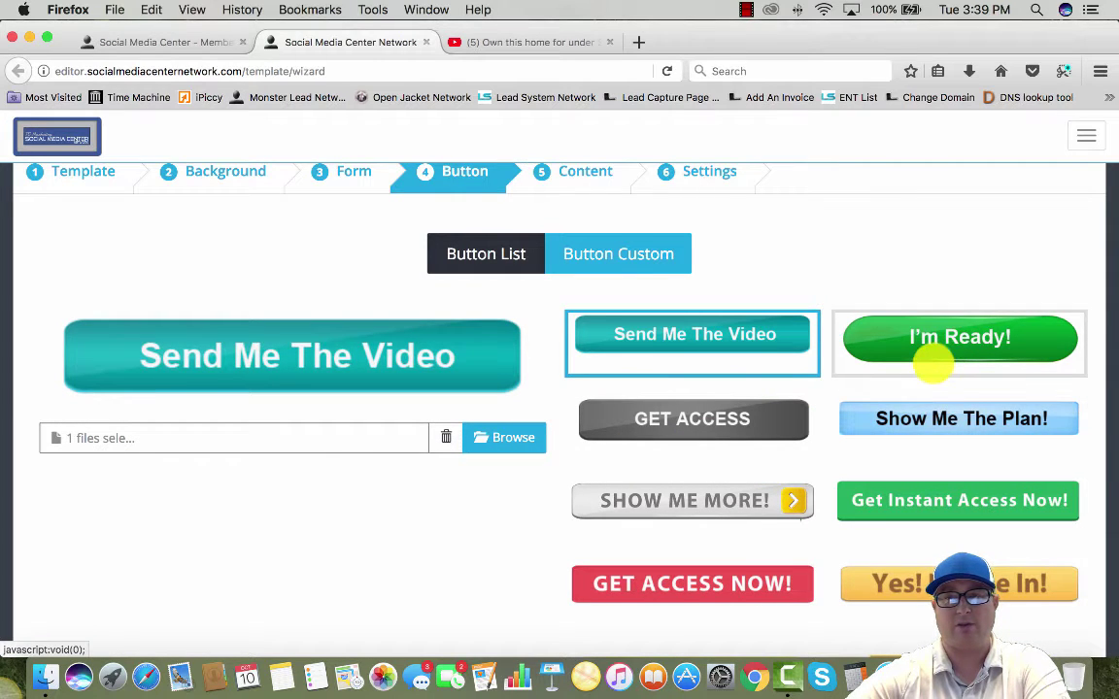
pyautogui.scroll(-1, 933, 364)
pyautogui.scroll(-2, 792, 381)
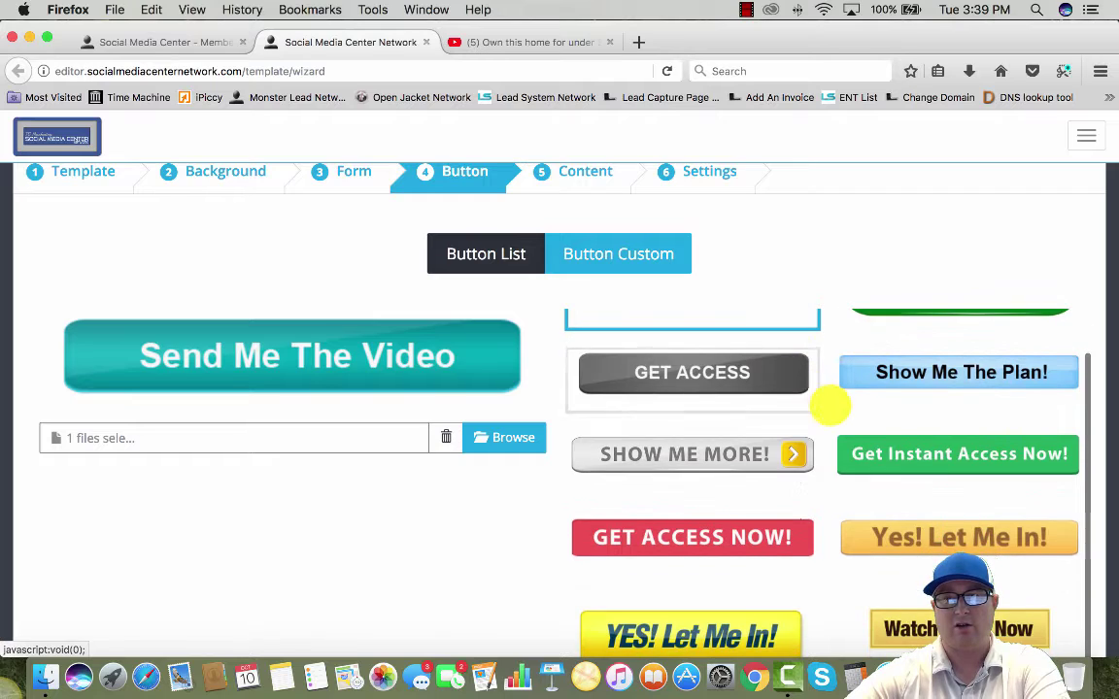
pyautogui.scroll(-5, 829, 406)
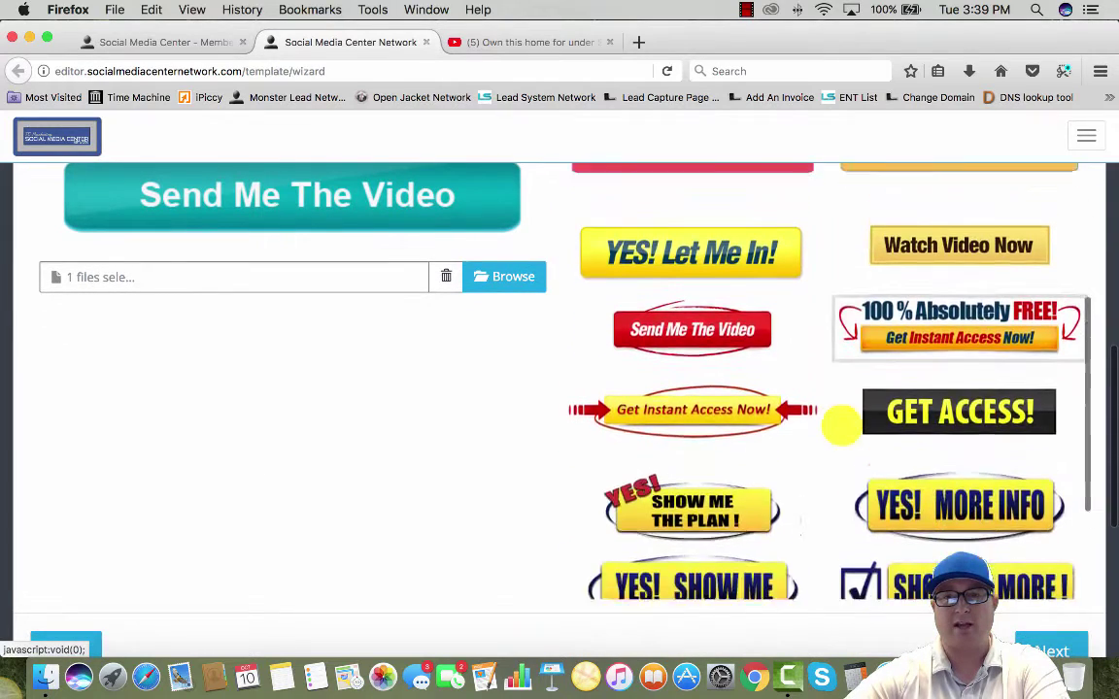
pyautogui.scroll(8, 841, 424)
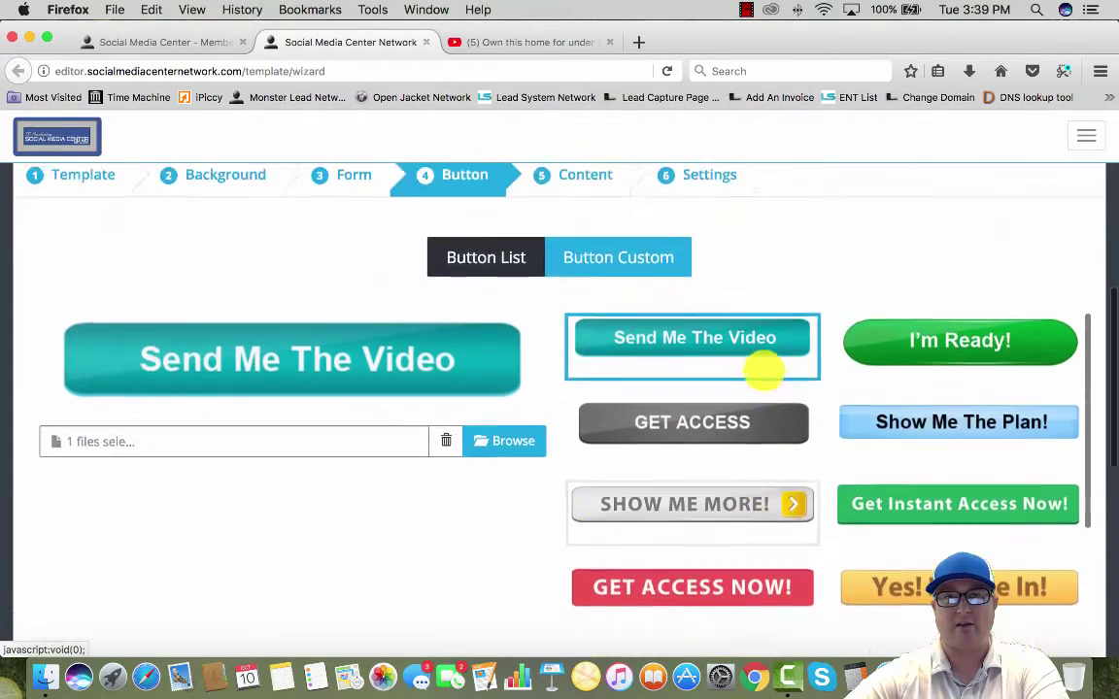
pyautogui.scroll(1, 738, 389)
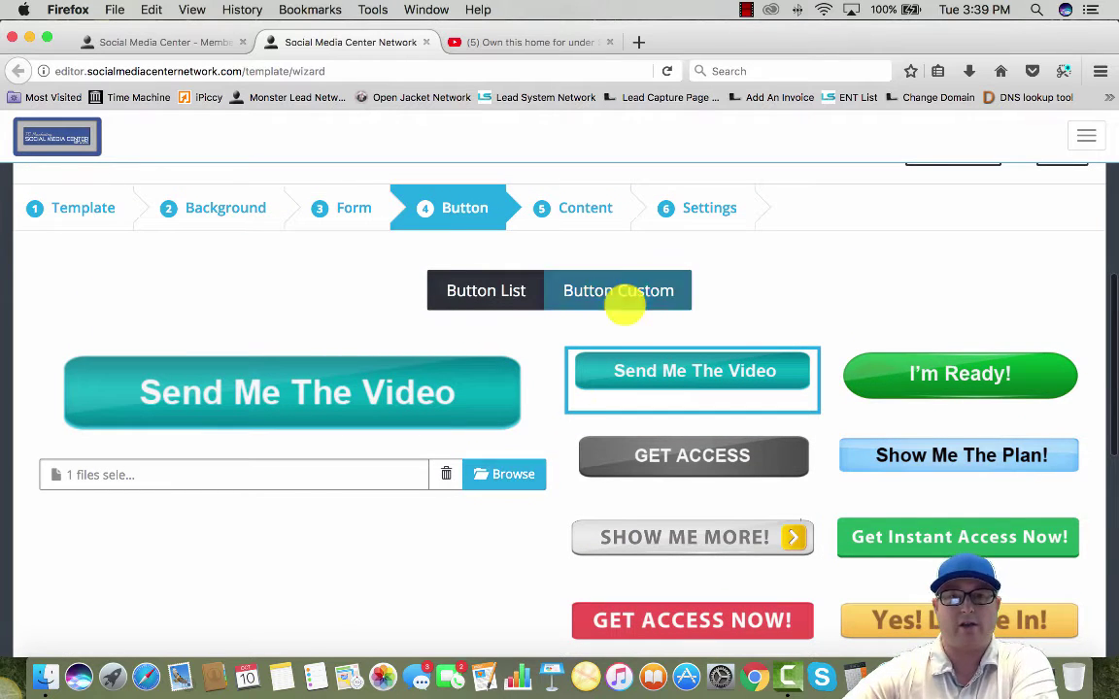
pyautogui.click(644, 290)
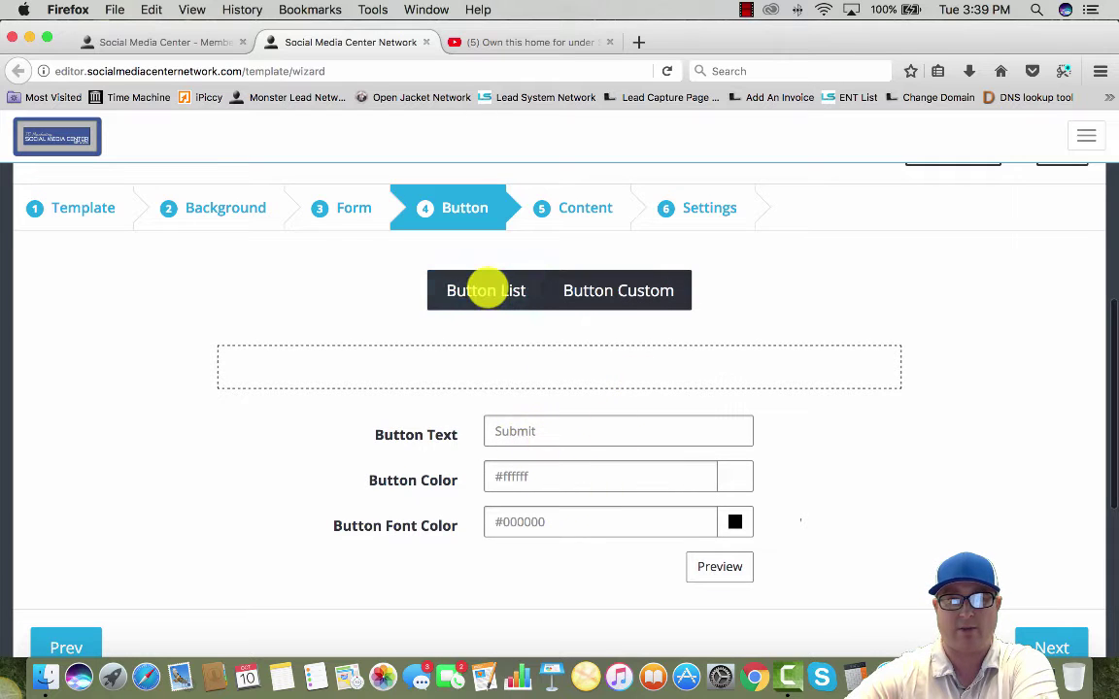
pyautogui.click(487, 290)
# Choose SHOW ME MORE! as the form's button
pyautogui.scroll(-3, 603, 410)
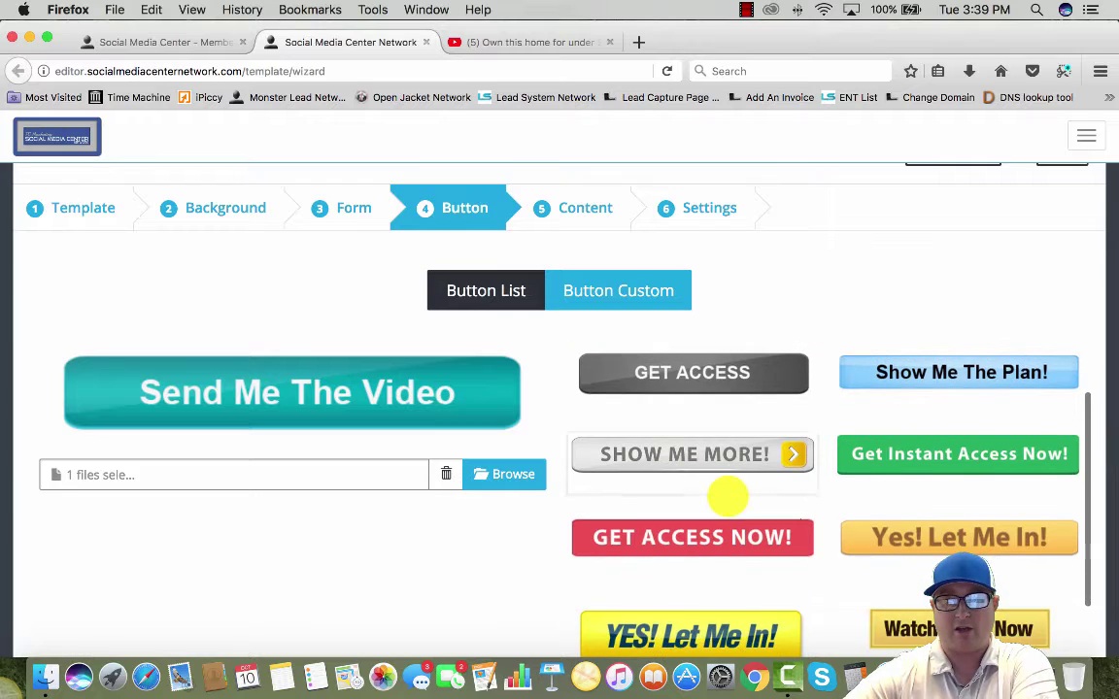
pyautogui.scroll(-10, 725, 495)
pyautogui.scroll(-10, 714, 523)
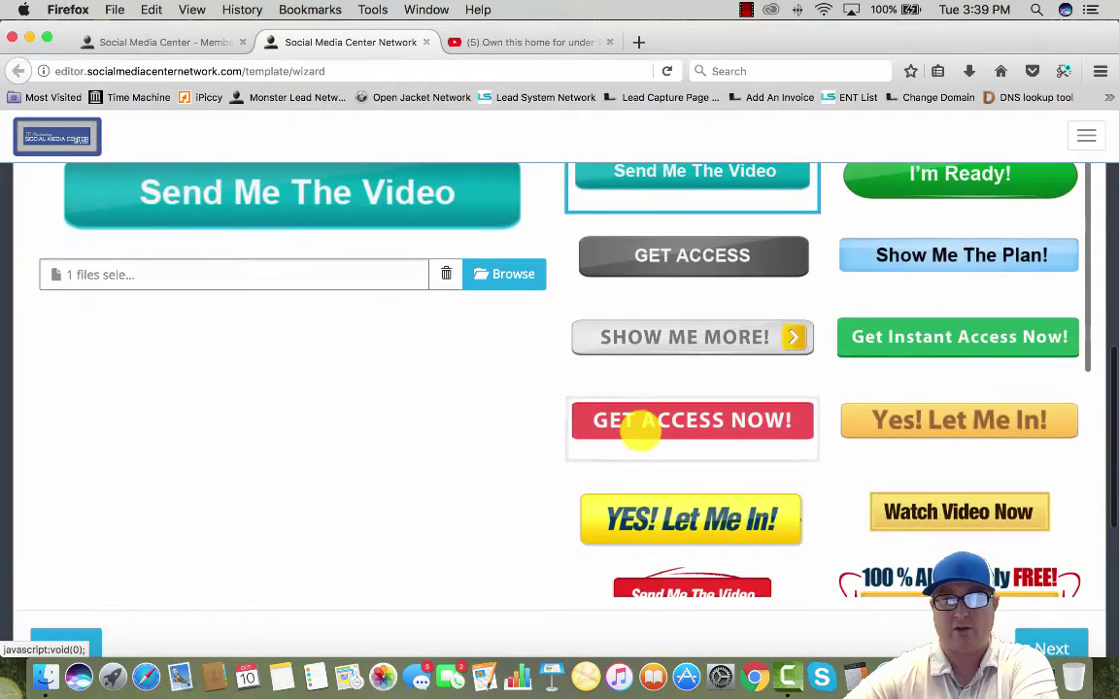
pyautogui.scroll(3, 642, 430)
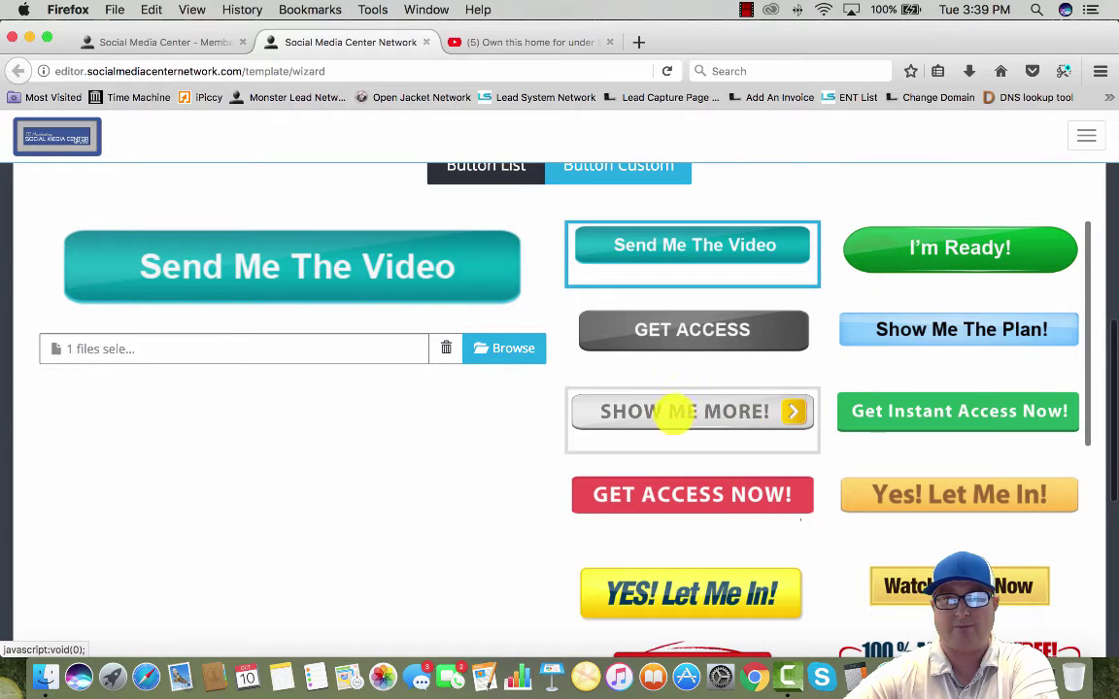
pyautogui.click(683, 412)
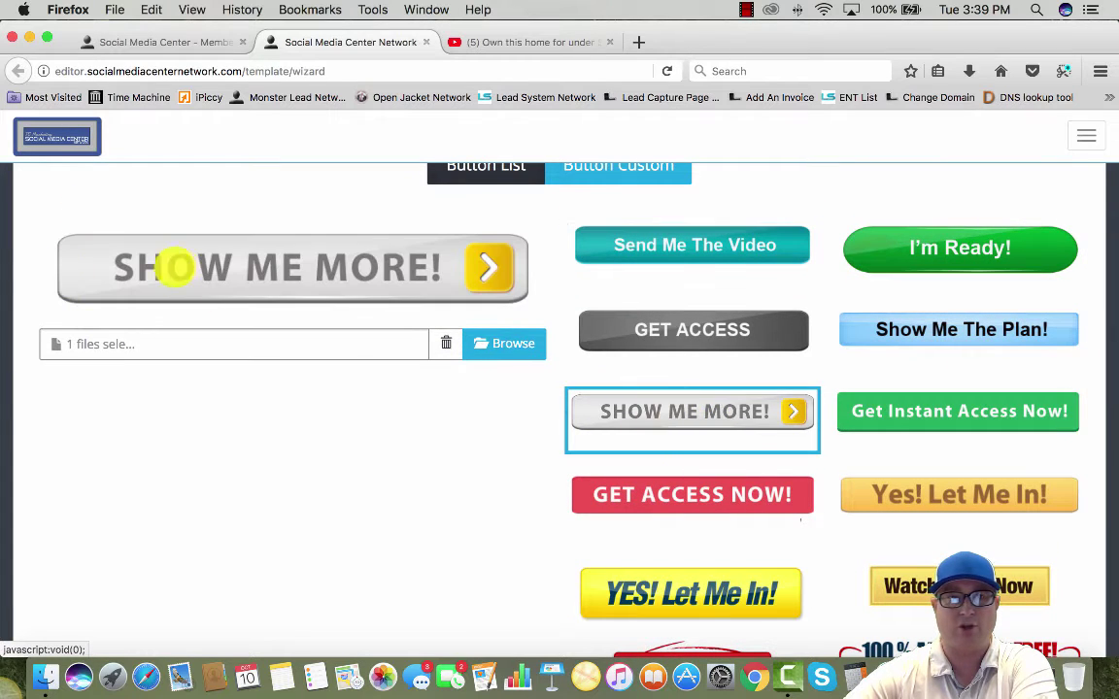
pyautogui.scroll(-10, 410, 470)
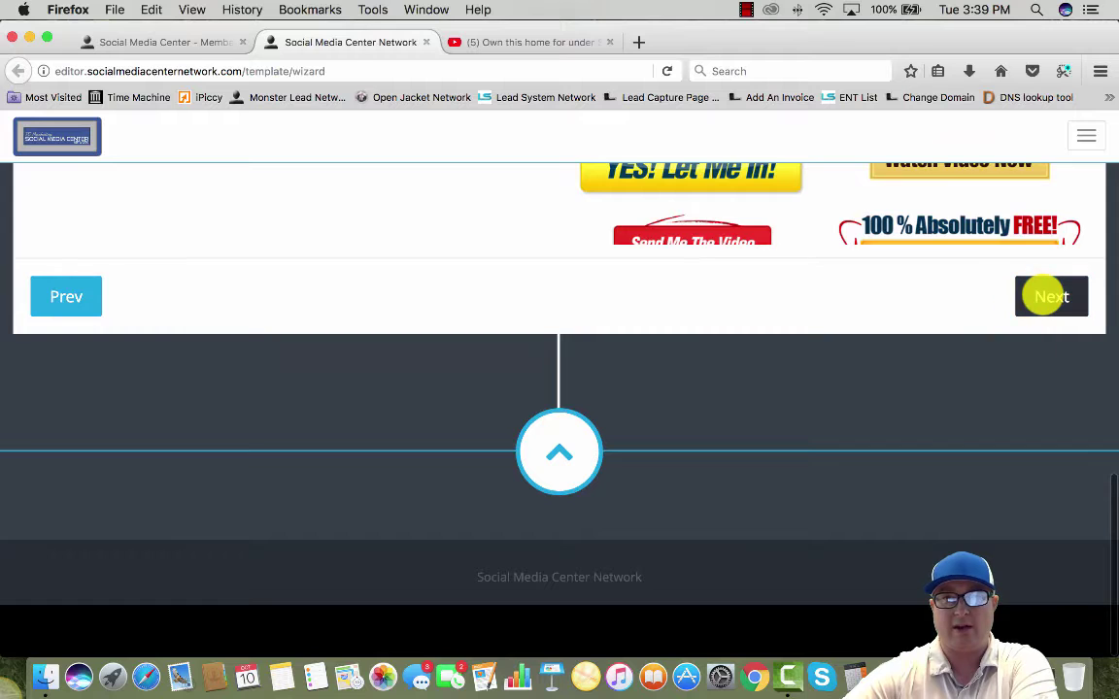
# Advance to the video content step and switch to the YouTube house video
pyautogui.click(1032, 297)
pyautogui.scroll(5, 362, 237)
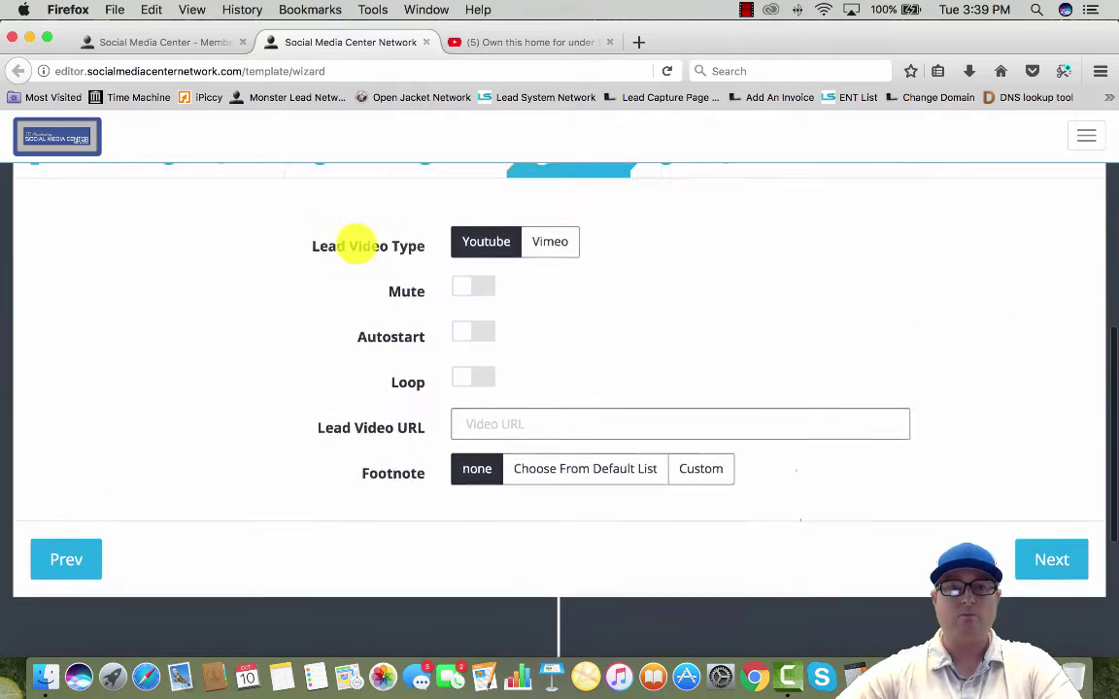
pyautogui.scroll(1, 443, 383)
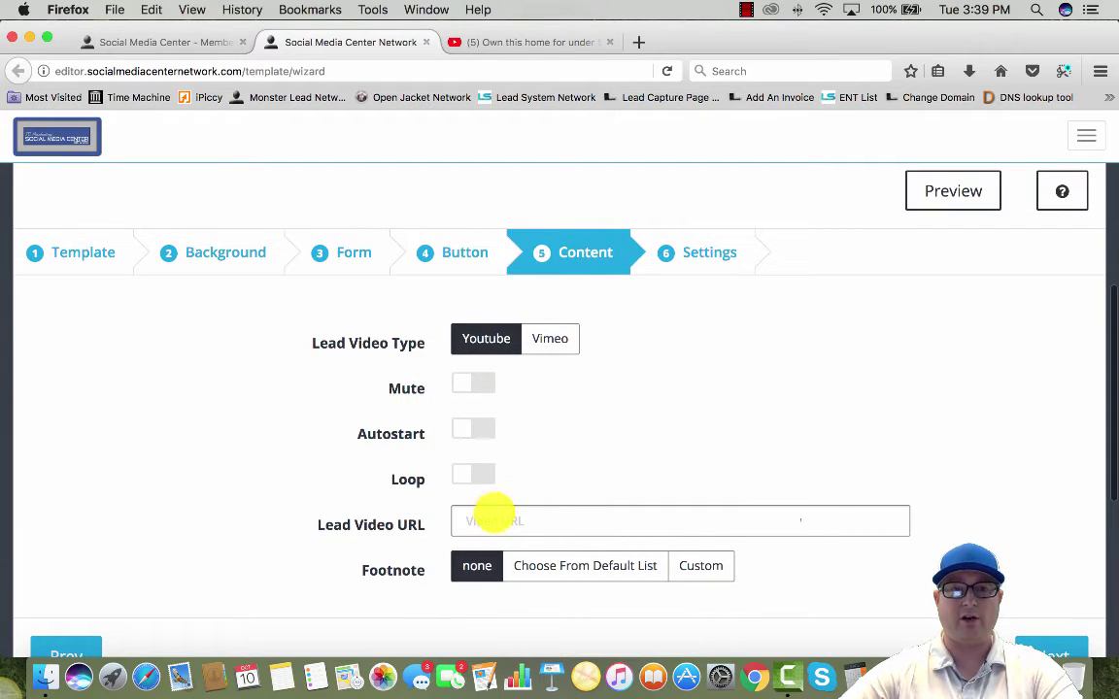
pyautogui.click(506, 44)
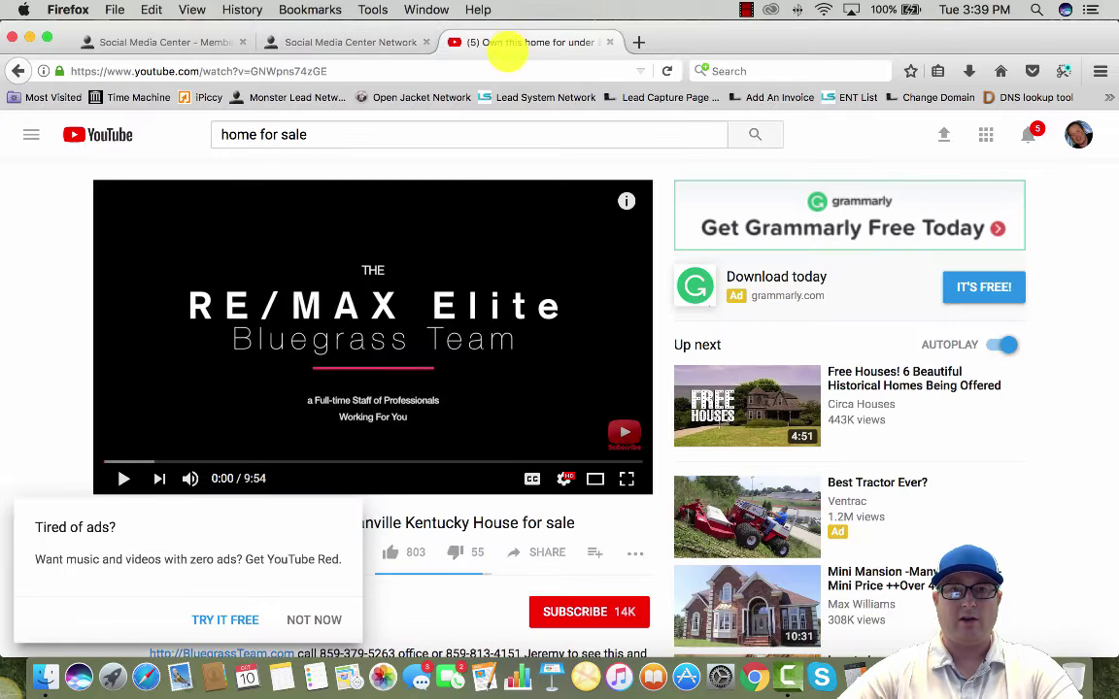
# Preview the Danville house video, copy its URL from the address bar, and return to the wizard
pyautogui.click(122, 478)
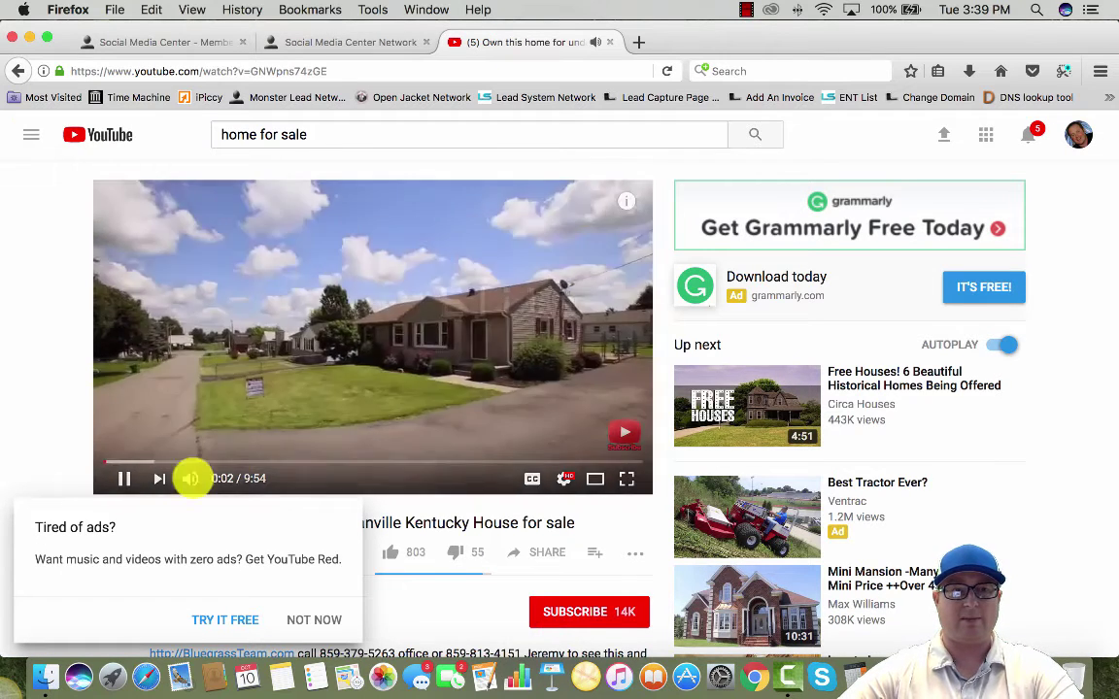
pyautogui.click(124, 478)
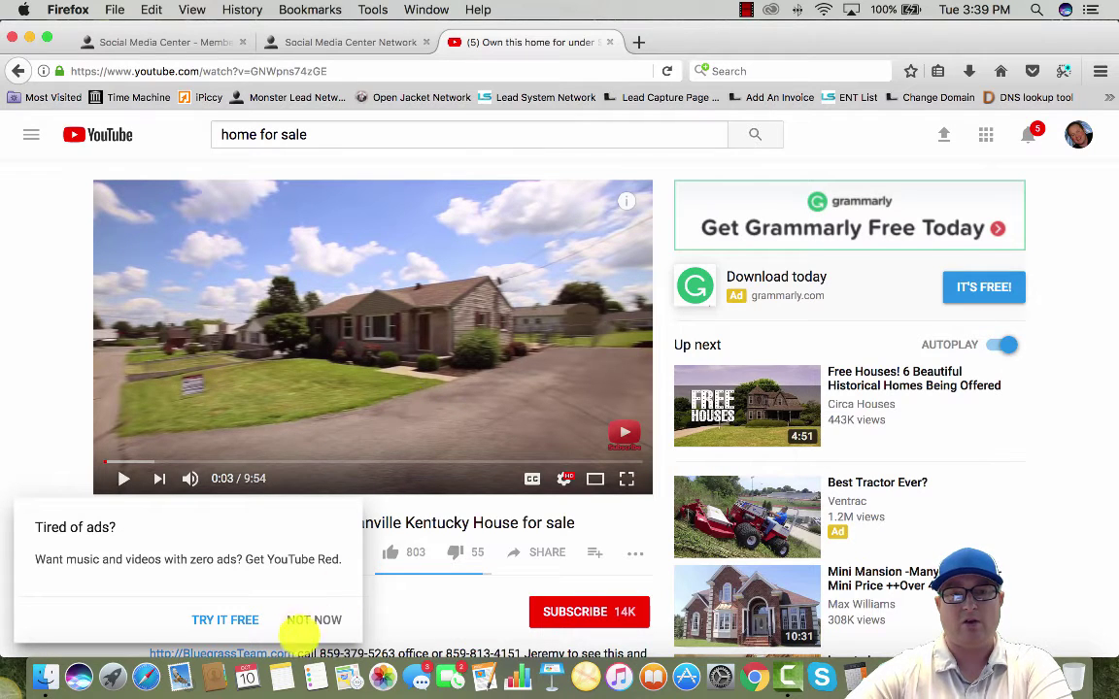
pyautogui.click(313, 620)
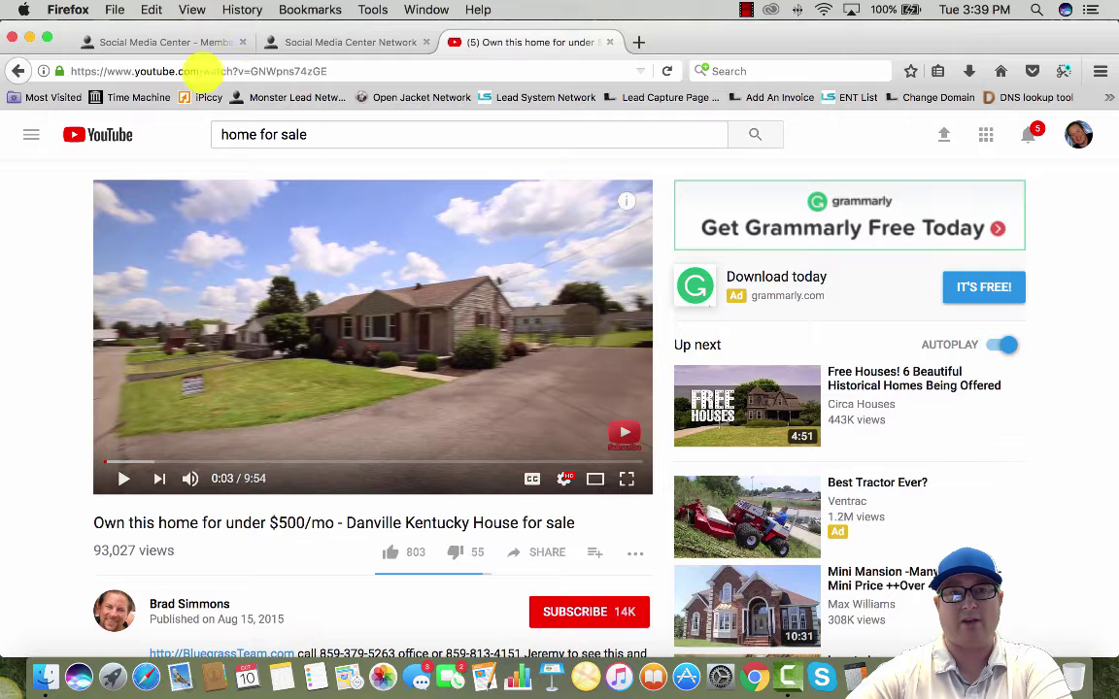
pyautogui.moveTo(346, 71); pyautogui.dragTo(254, 71)
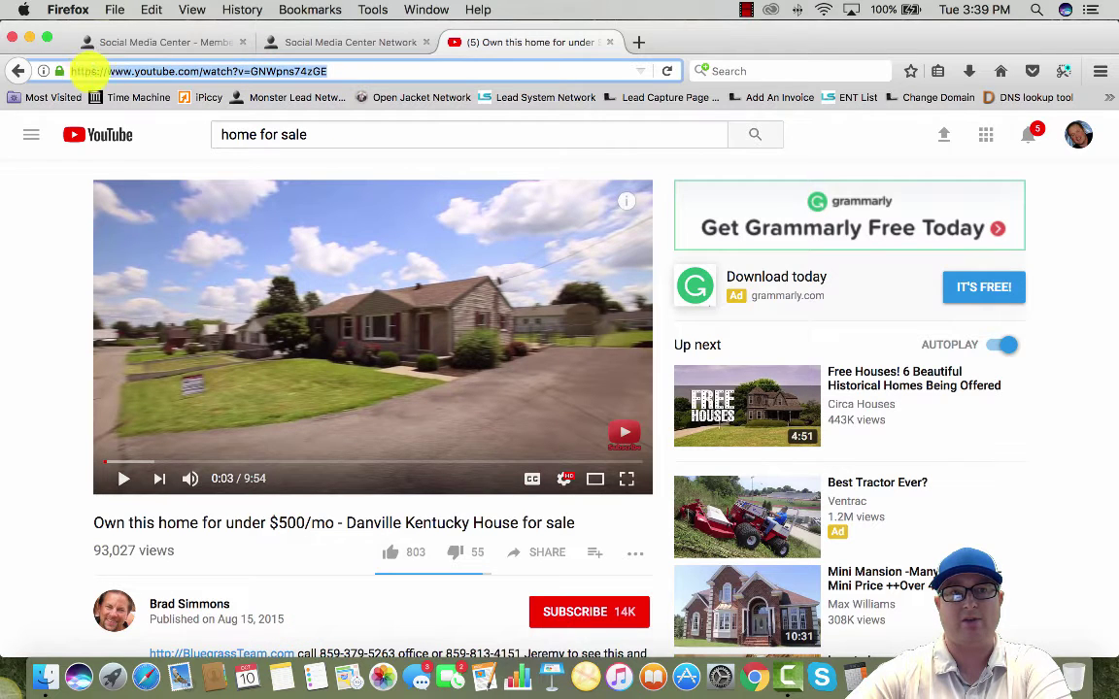
pyautogui.rightClick(111, 74)
pyautogui.click(150, 119)
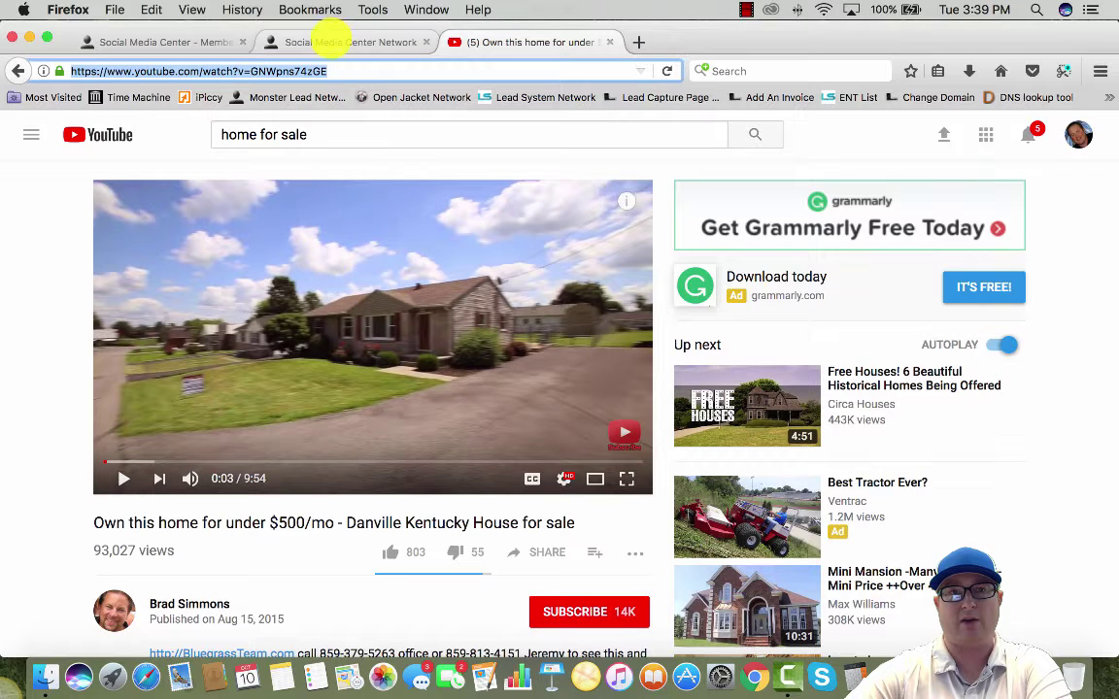
pyautogui.click(338, 40)
pyautogui.scroll(-3, 332, 542)
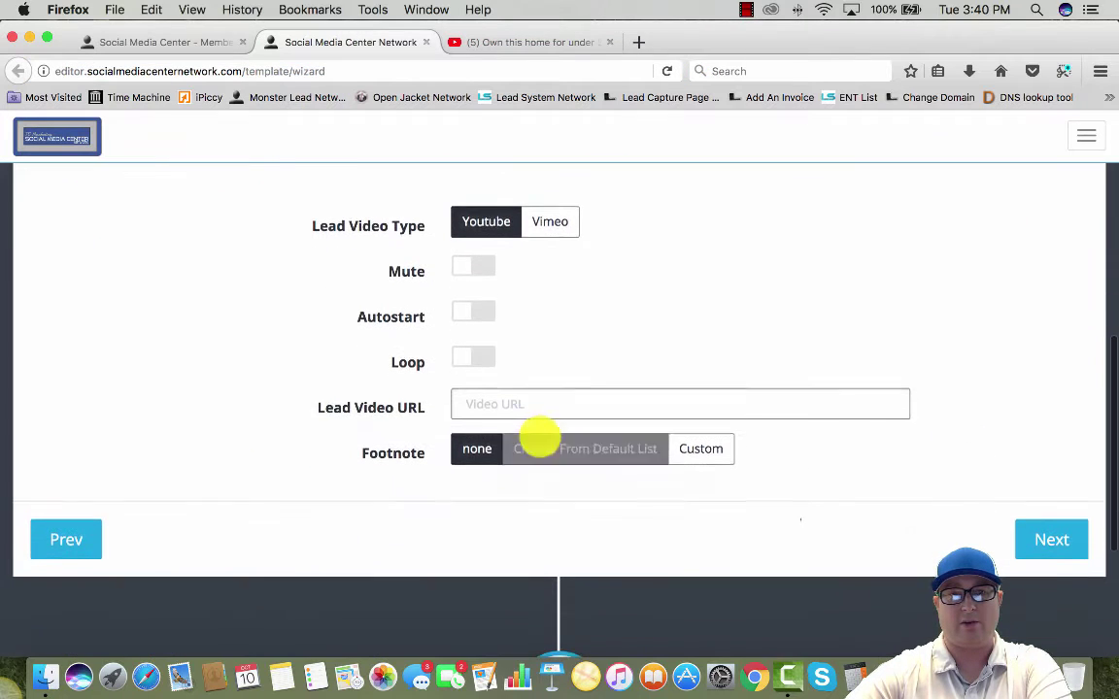
# Paste the Danville house link into Lead Video URL, enable Autostart, and advance to Settings
pyautogui.click(492, 402)
pyautogui.rightClick(493, 401)
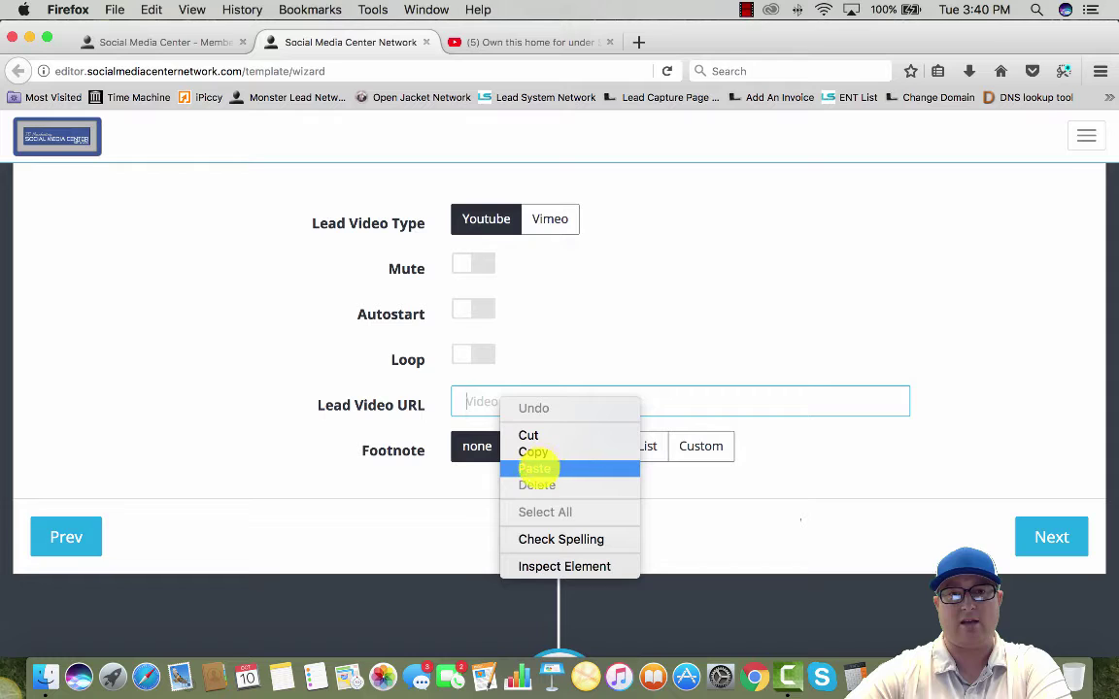
pyautogui.click(536, 469)
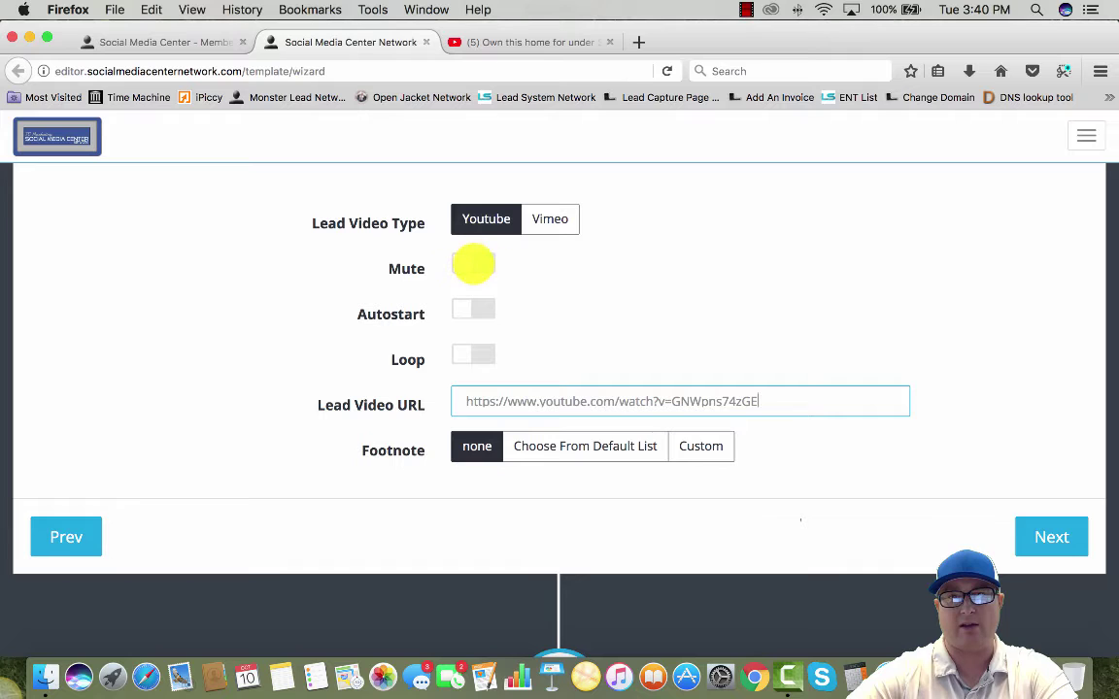
pyautogui.click(468, 309)
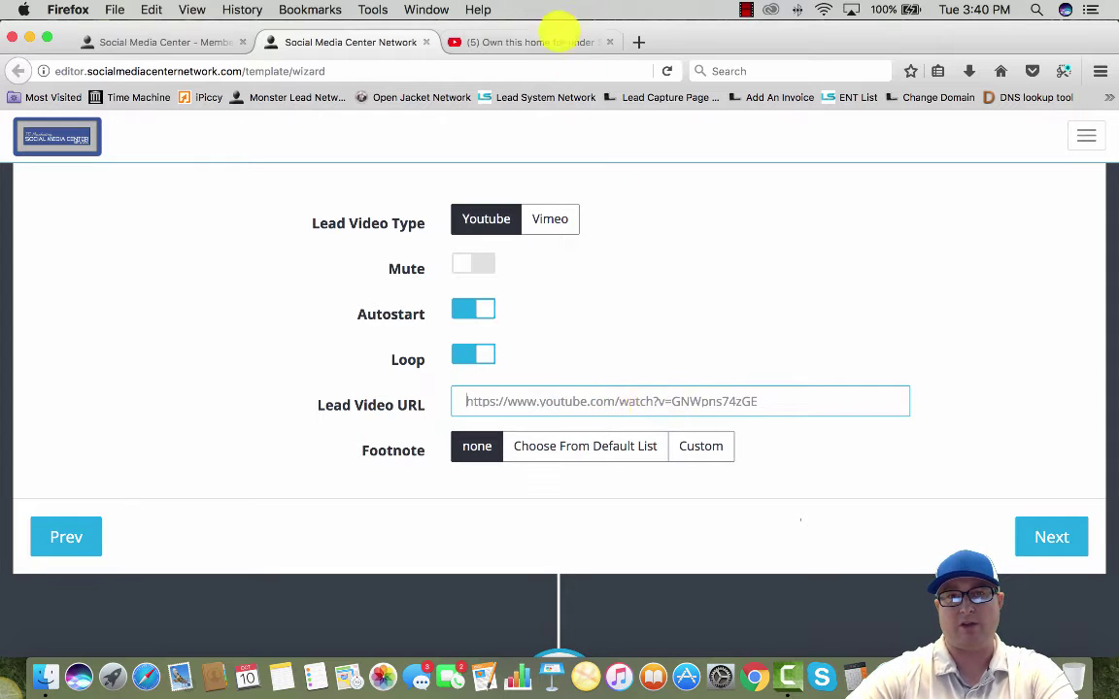
pyautogui.click(529, 41)
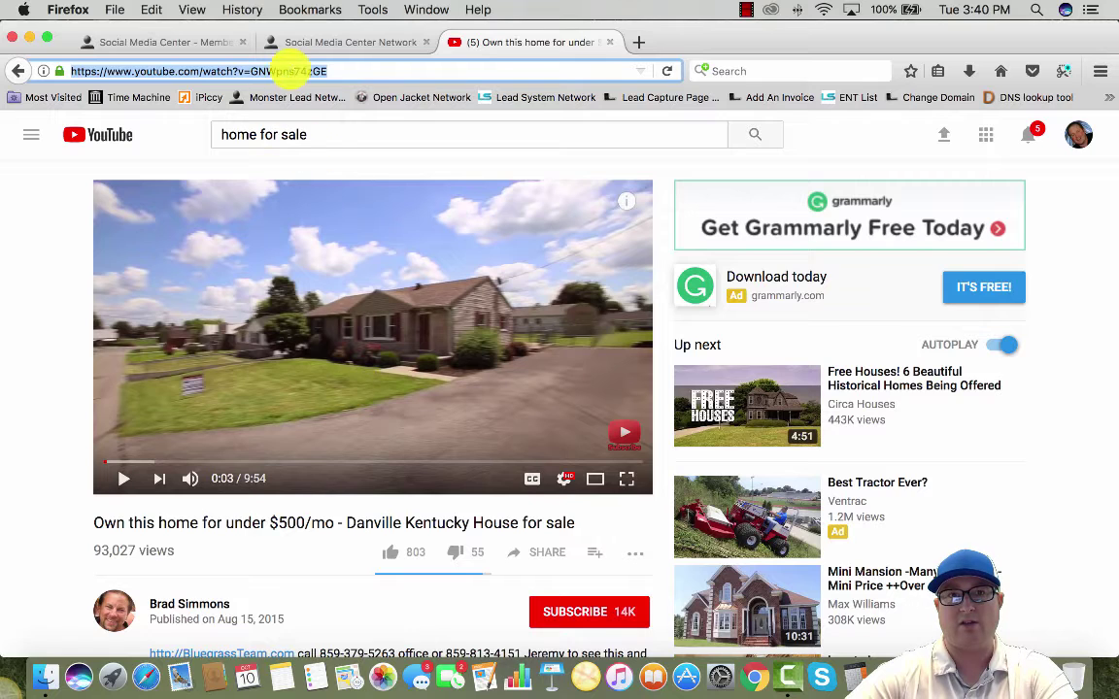
pyautogui.click(344, 41)
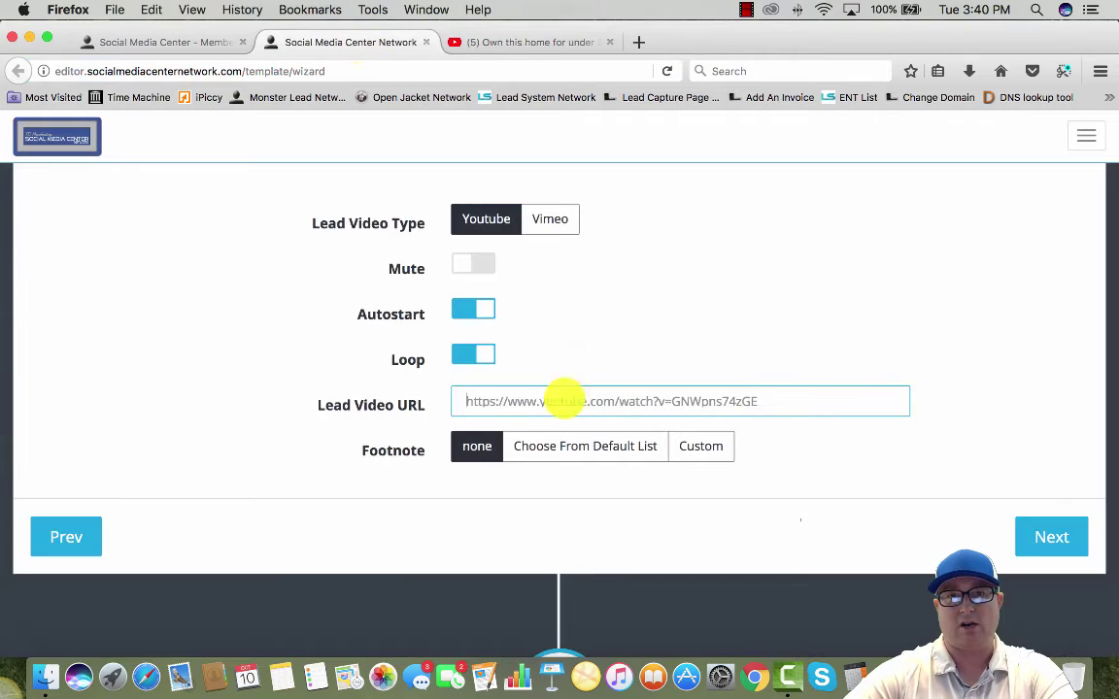
pyautogui.press('super+v')
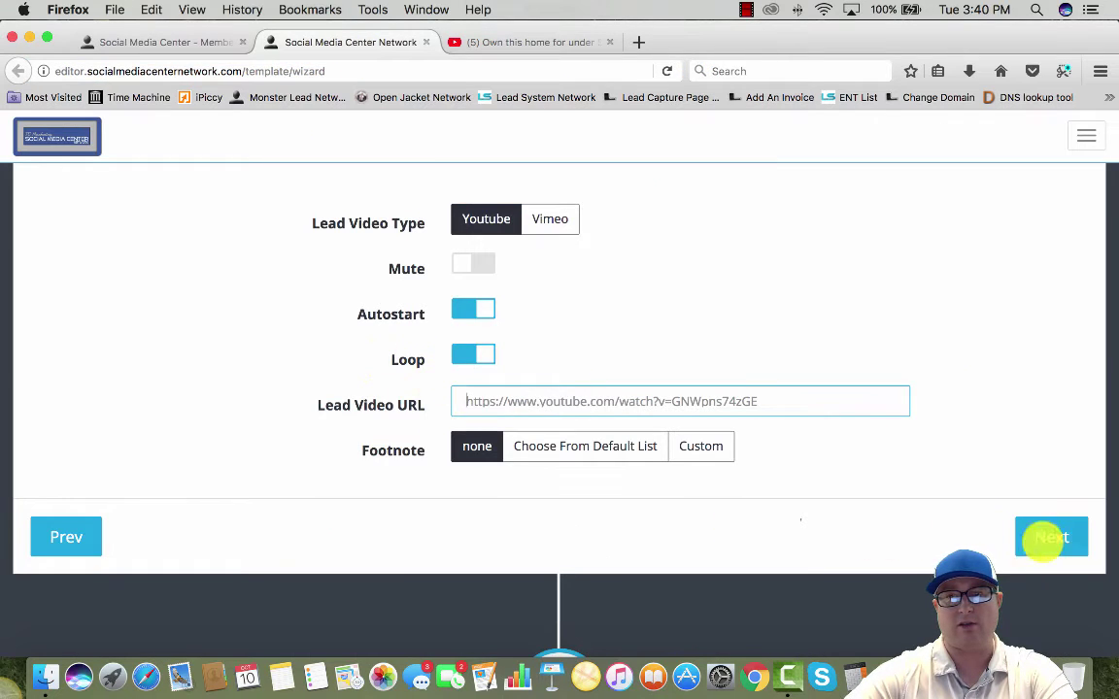
pyautogui.click(1049, 538)
# Enter title House1, description 'house1 on 1st ave', keywords 'house for sale', and save the page
pyautogui.scroll(2, 345, 365)
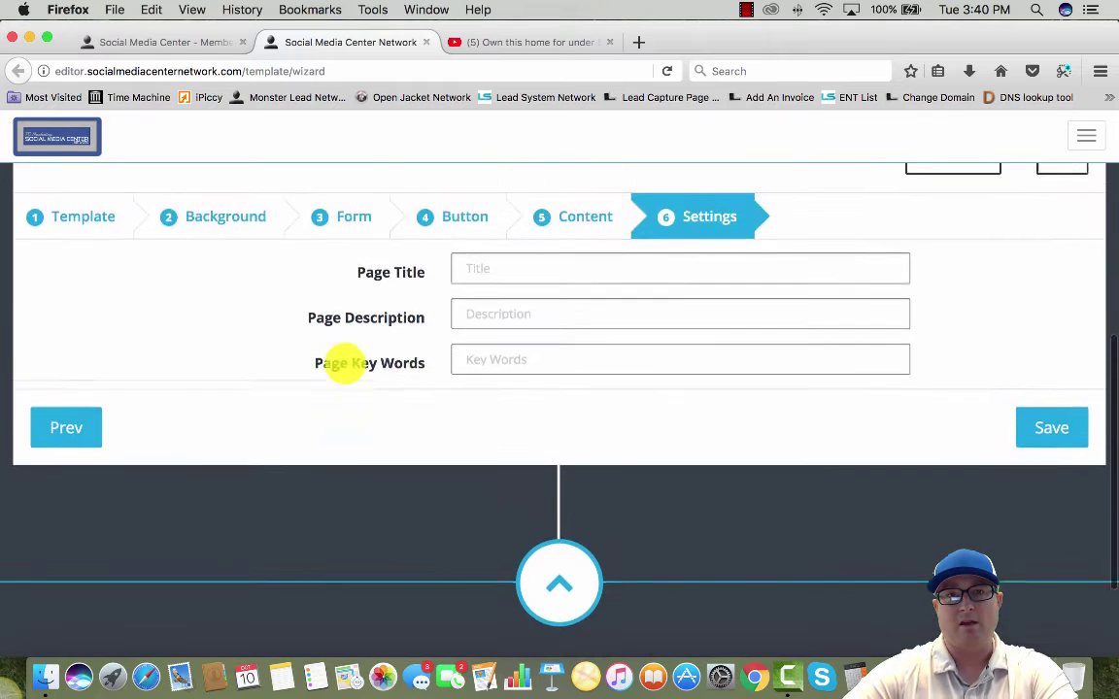
pyautogui.scroll(3, 345, 363)
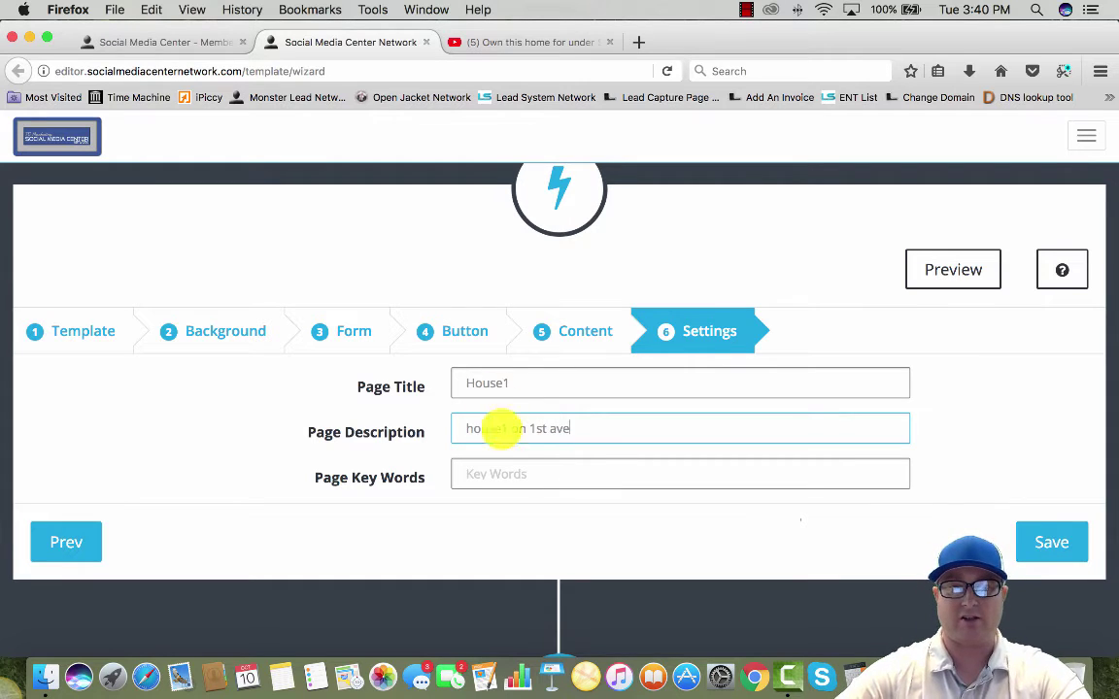
pyautogui.click(517, 471)
pyautogui.write('house for sale')
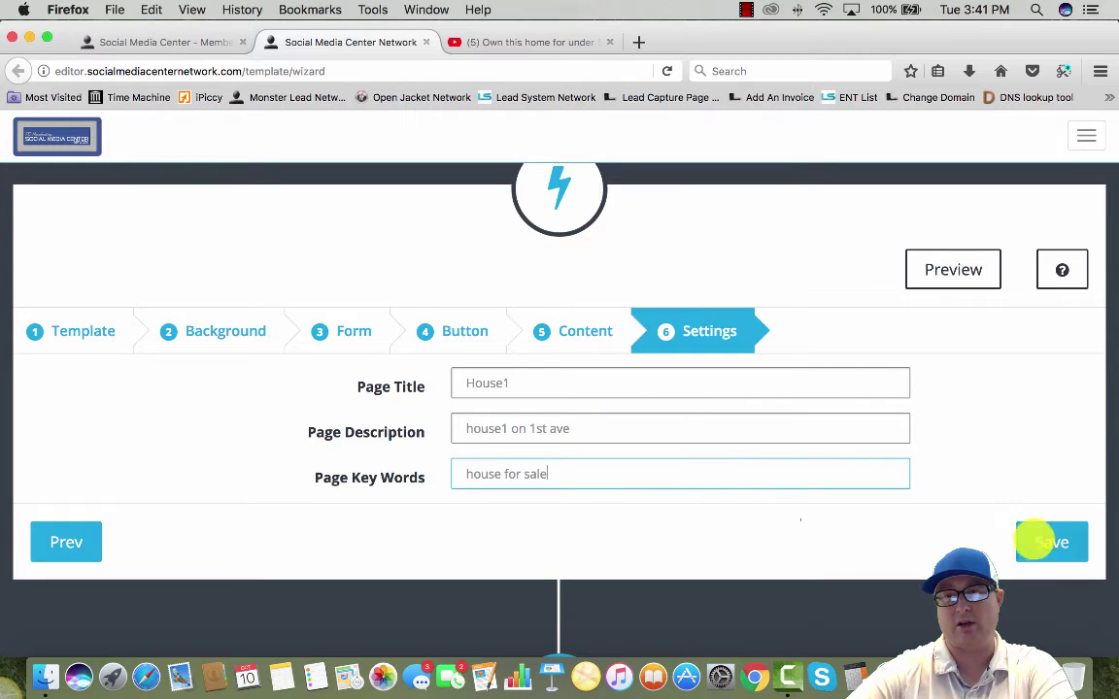
pyautogui.click(1057, 540)
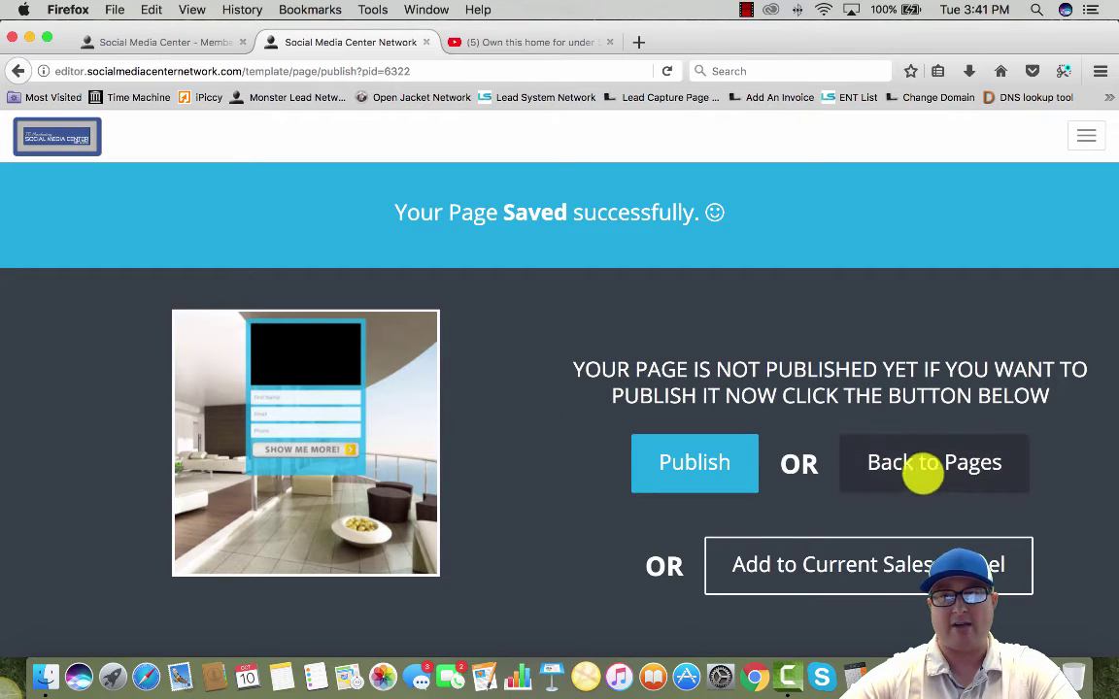
# Go back to My Pages and open the House1 page in its view tab
pyautogui.click(917, 470)
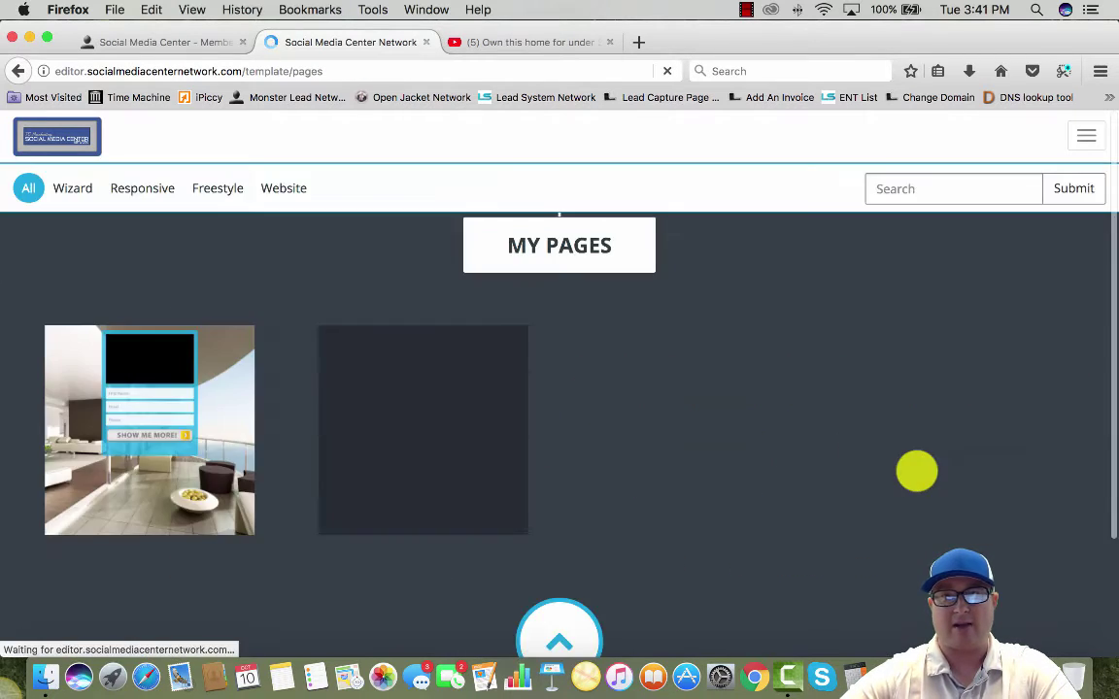
pyautogui.moveTo(153, 485)
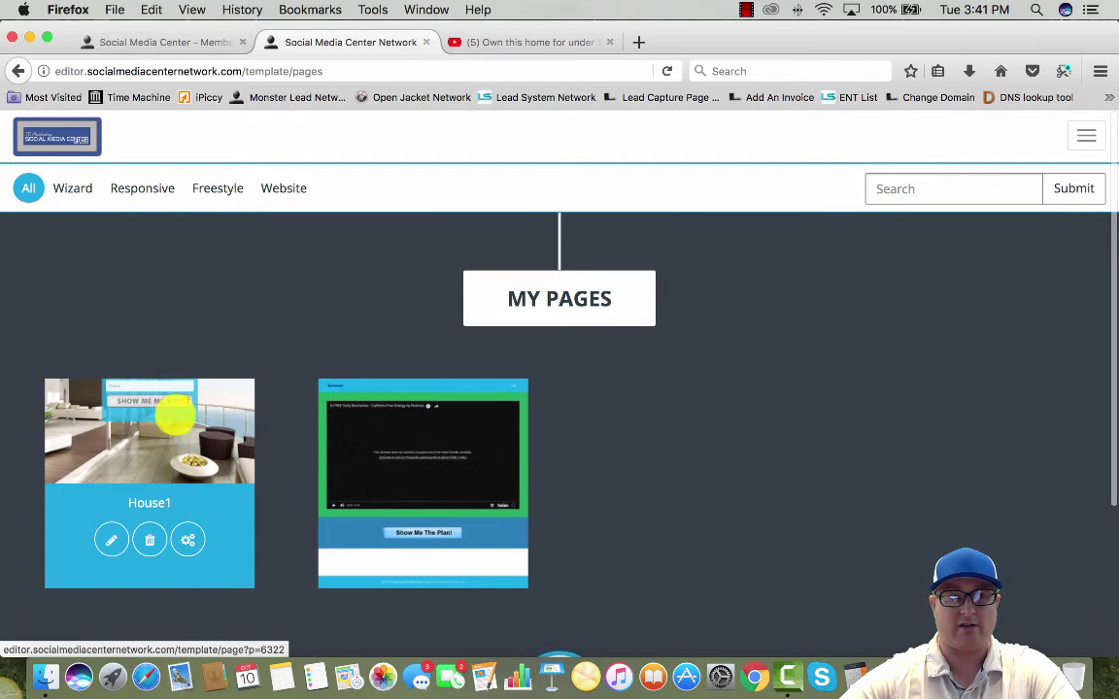
pyautogui.click(151, 425)
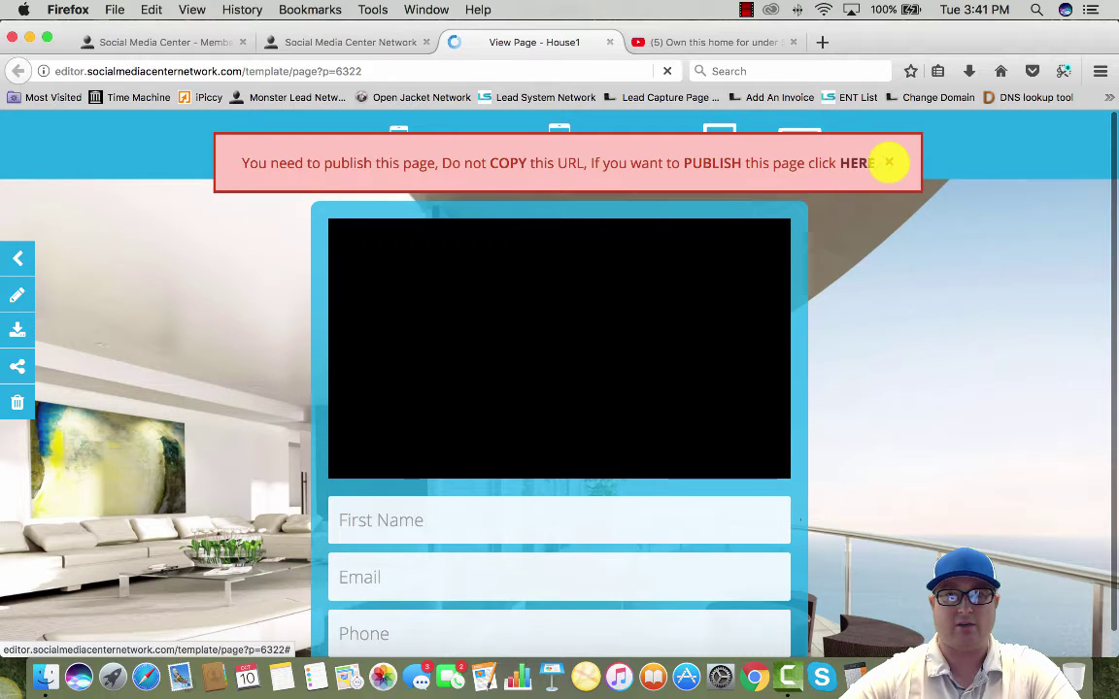
# Dismiss the red publish reminder and scroll through the House1 page to check the video
pyautogui.click(889, 162)
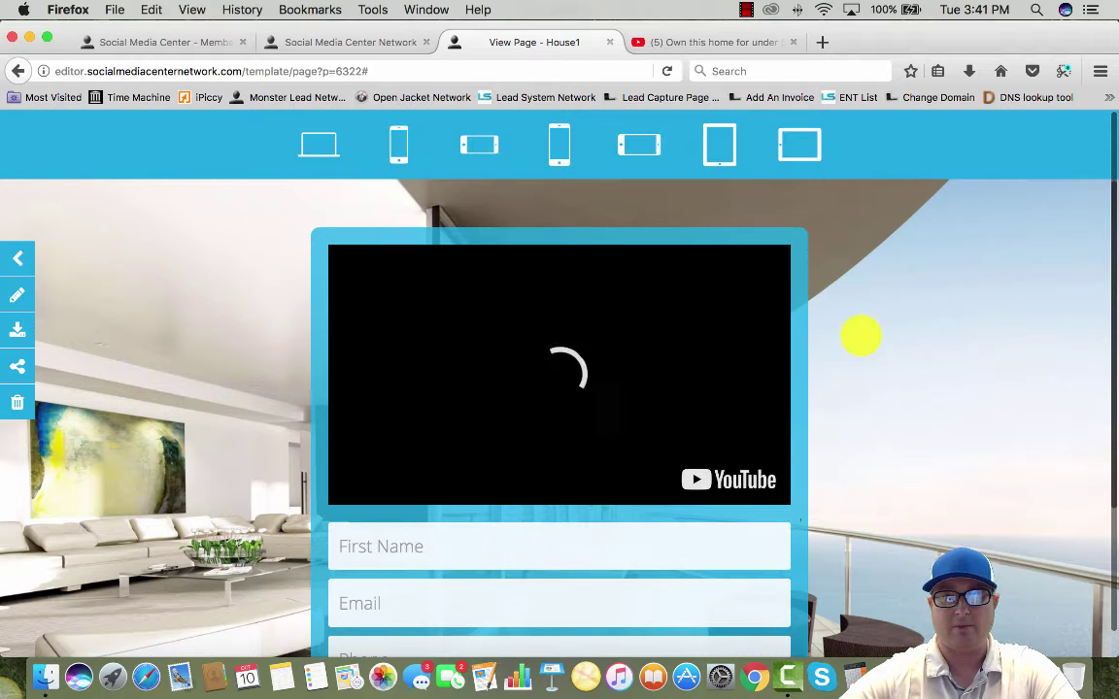
pyautogui.scroll(-1, 835, 328)
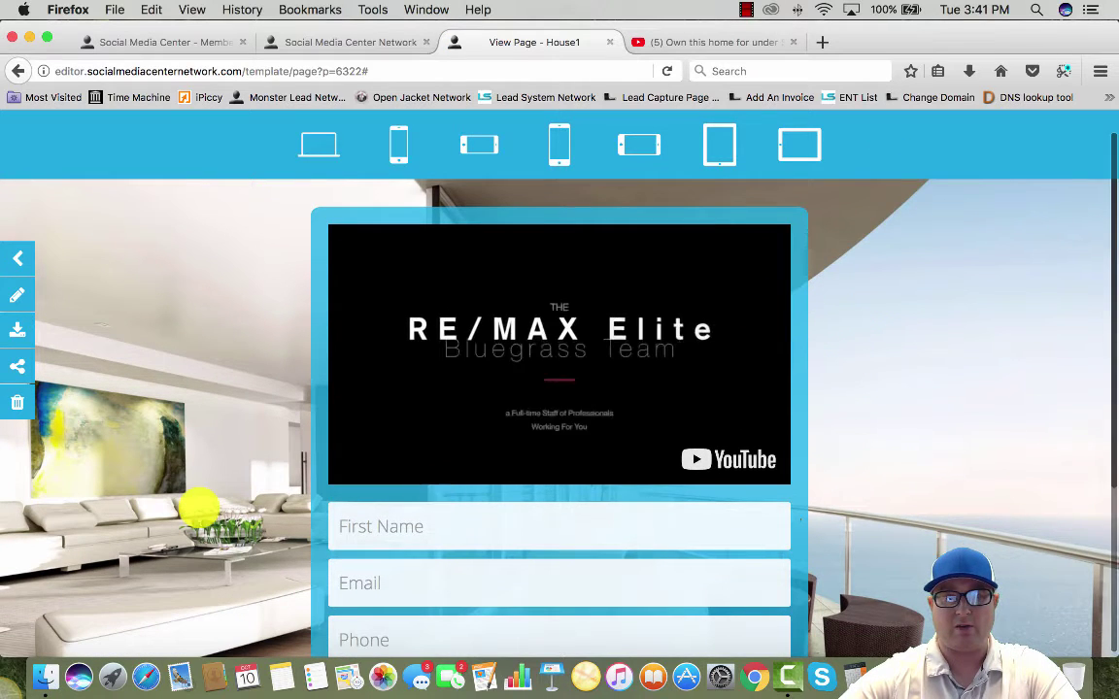
pyautogui.scroll(-1, 200, 504)
pyautogui.scroll(1, 200, 505)
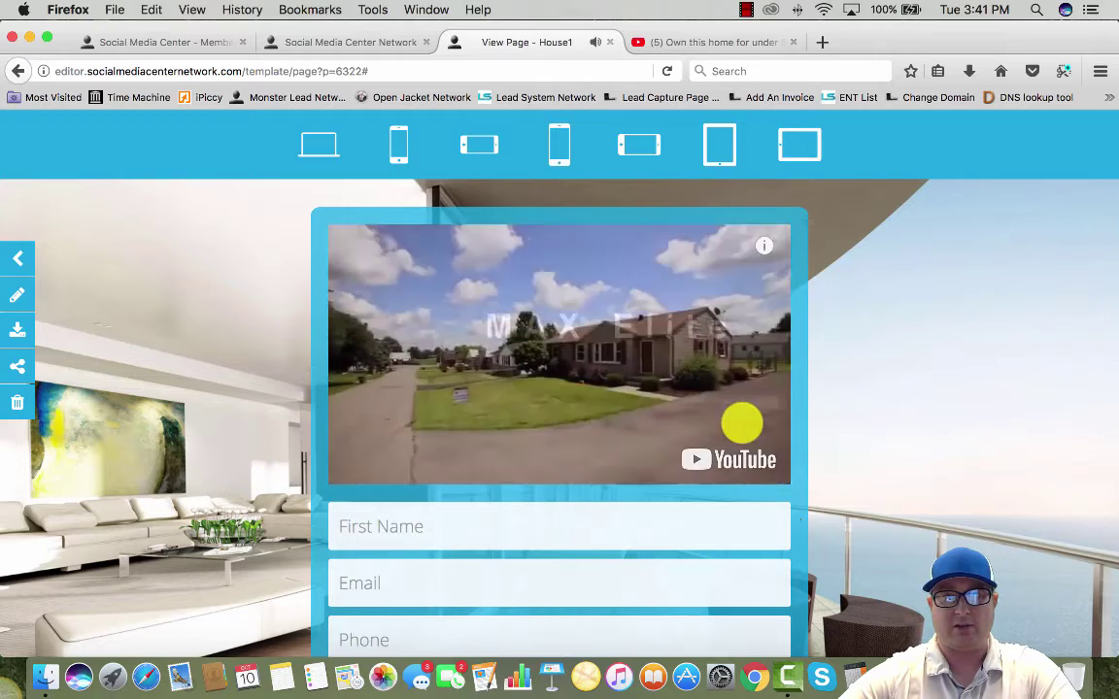
pyautogui.scroll(-5, 875, 504)
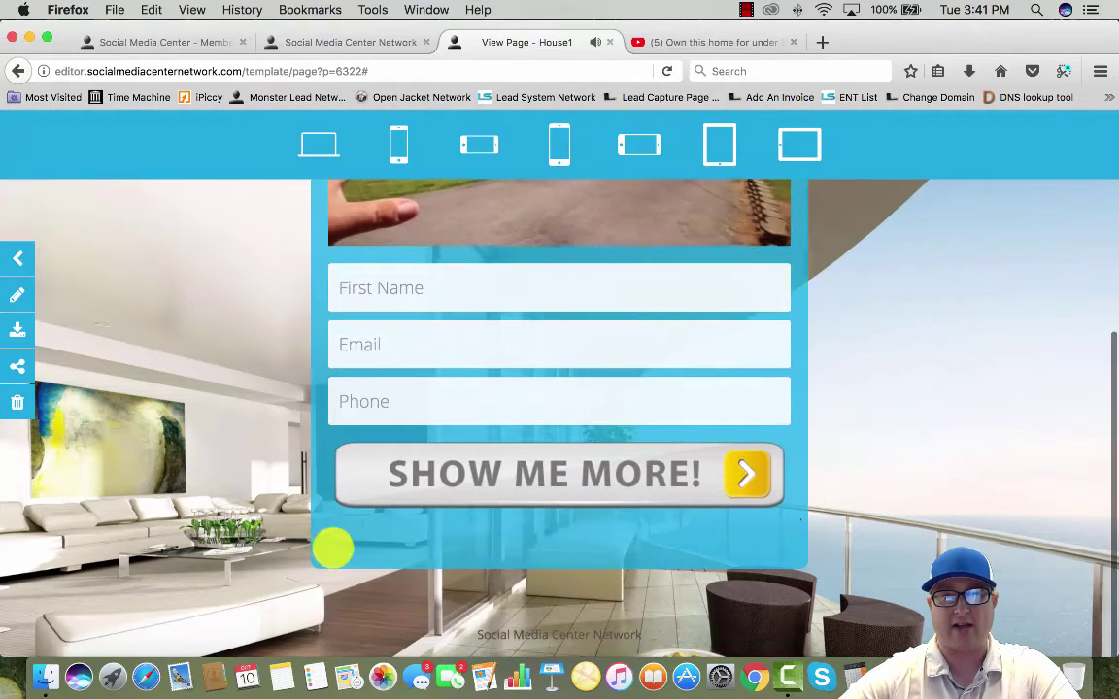
pyautogui.scroll(5, 307, 510)
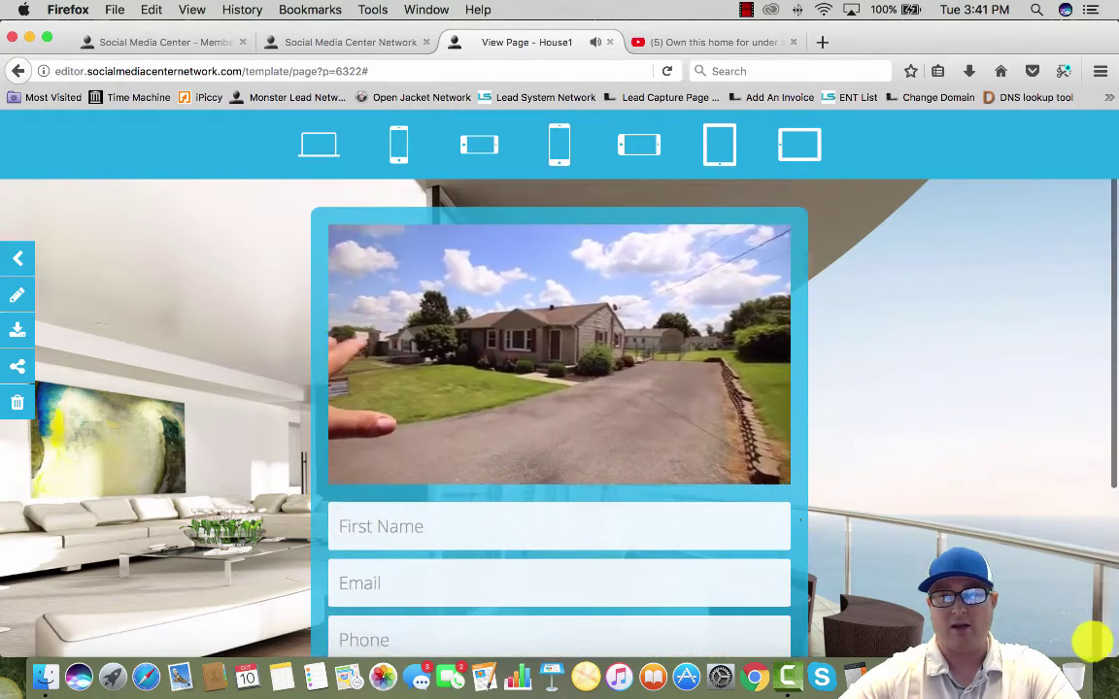
# Resize the Firefox window to phone width and back to full width to test responsiveness
pyautogui.moveTo(1089, 644); pyautogui.dragTo(852, 617)
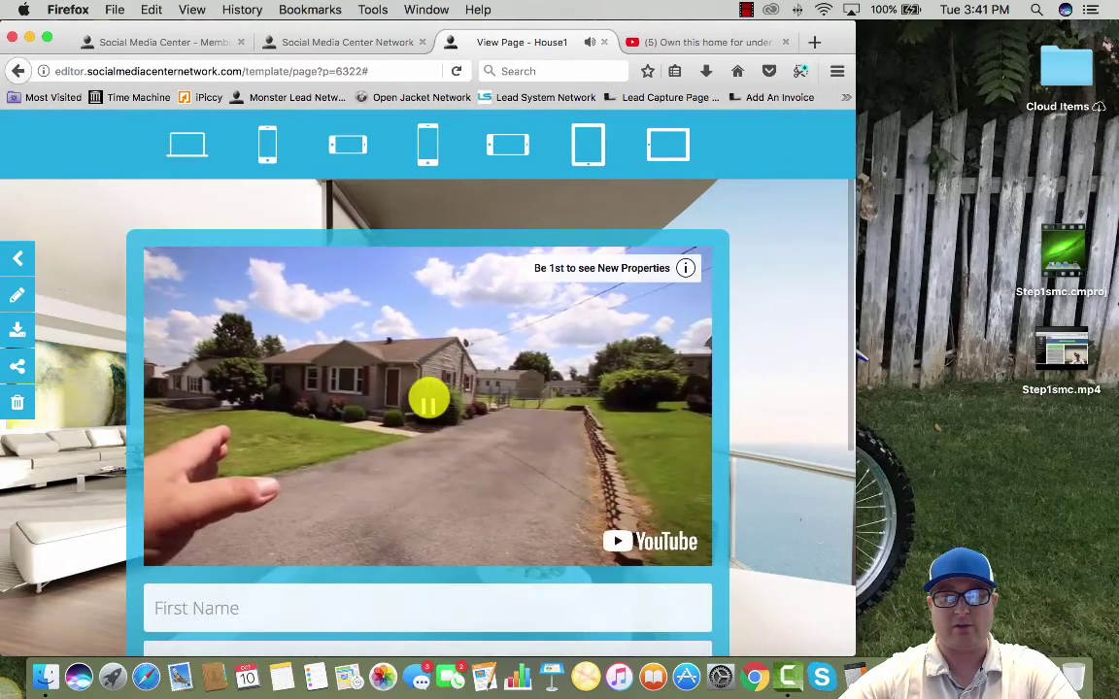
pyautogui.moveTo(850, 644); pyautogui.dragTo(142, 407)
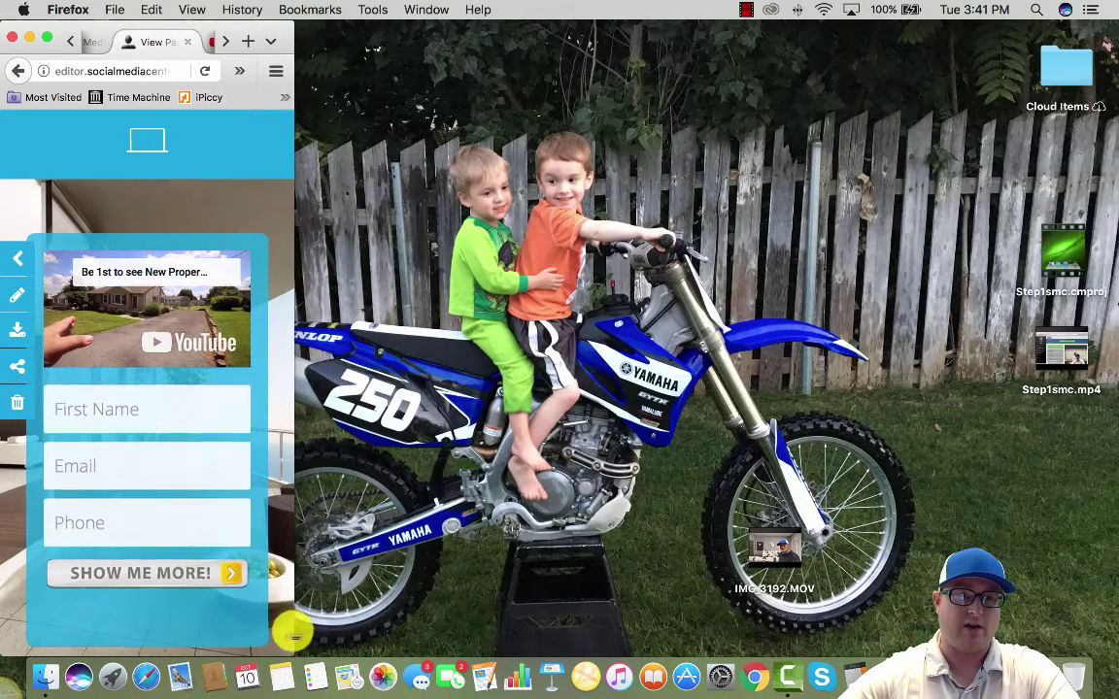
pyautogui.moveTo(294, 629); pyautogui.dragTo(1092, 635)
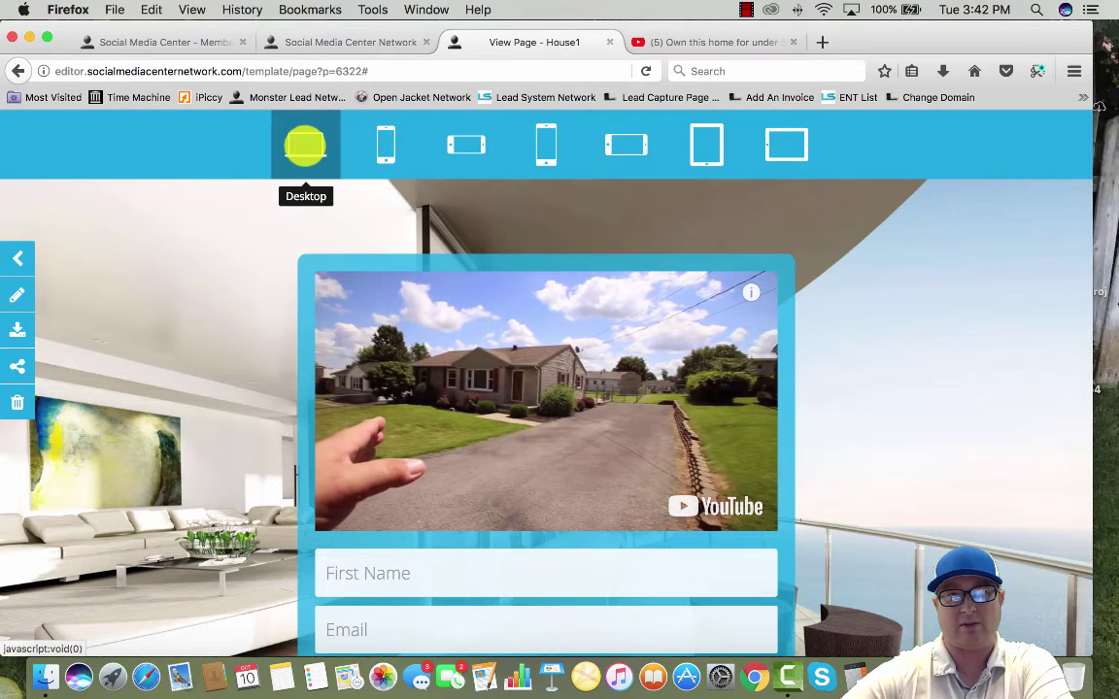
# Preview House1 at iPhone 5 and iPhone 6 sizes in portrait and landscape
pyautogui.click(384, 147)
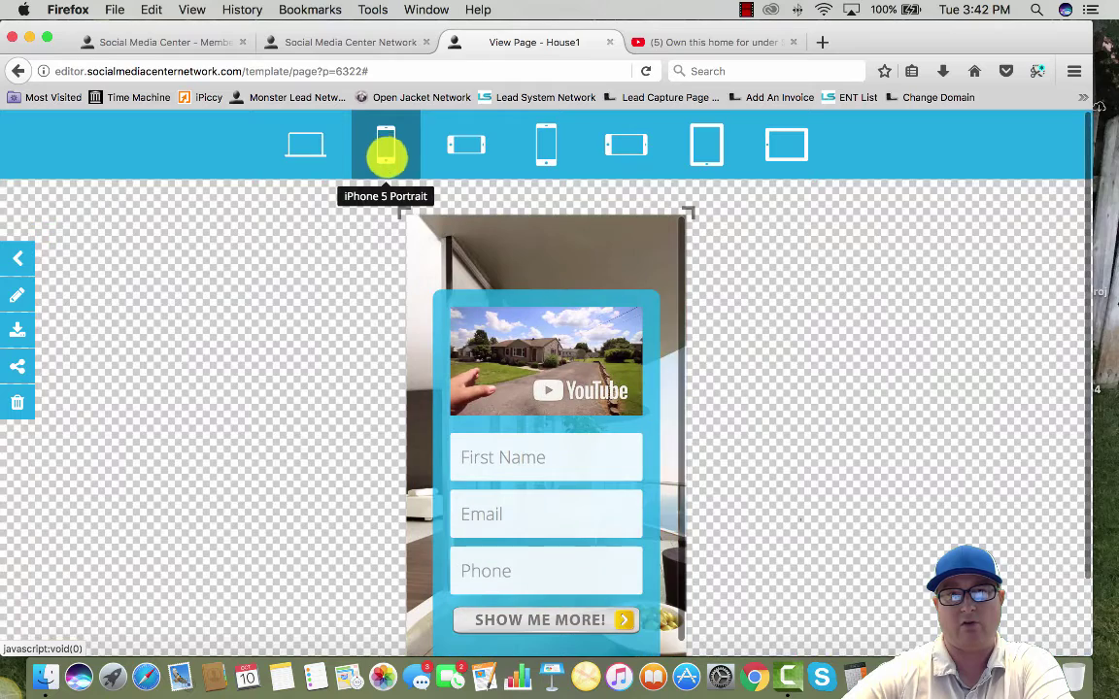
pyautogui.click(459, 144)
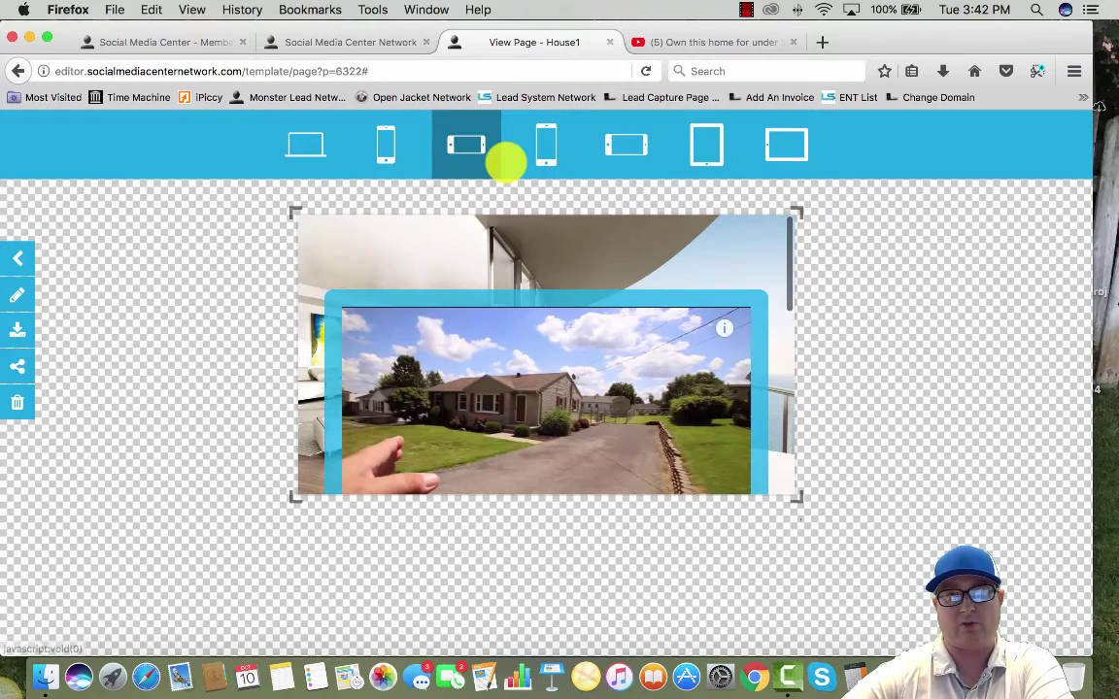
pyautogui.scroll(-10, 547, 424)
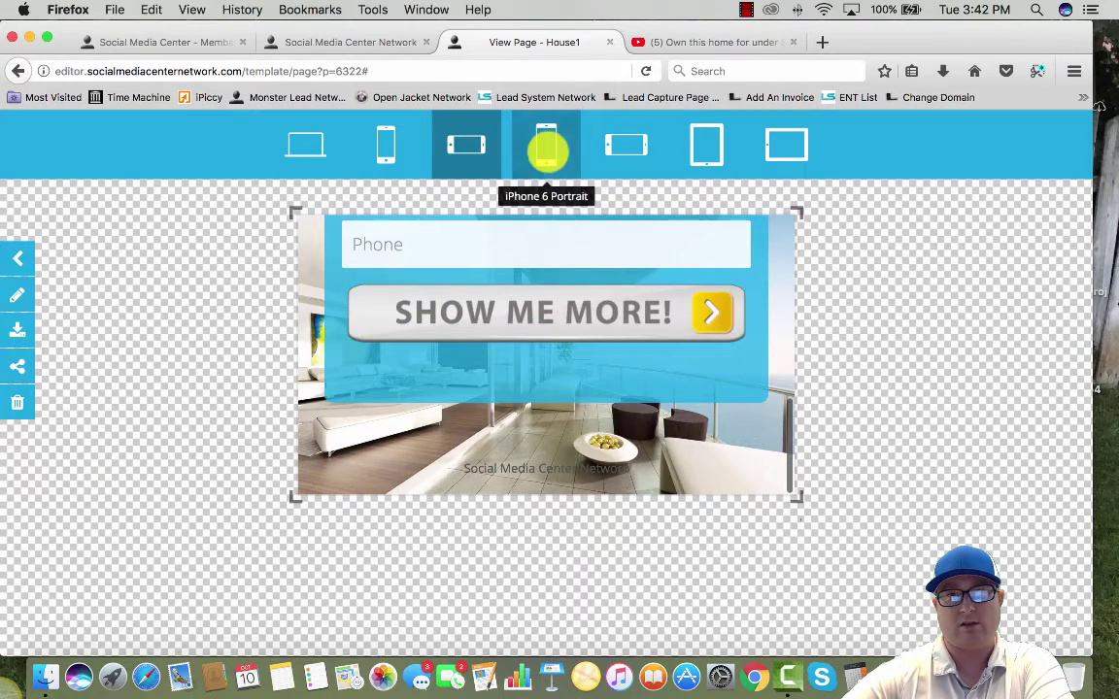
pyautogui.click(547, 149)
pyautogui.click(626, 145)
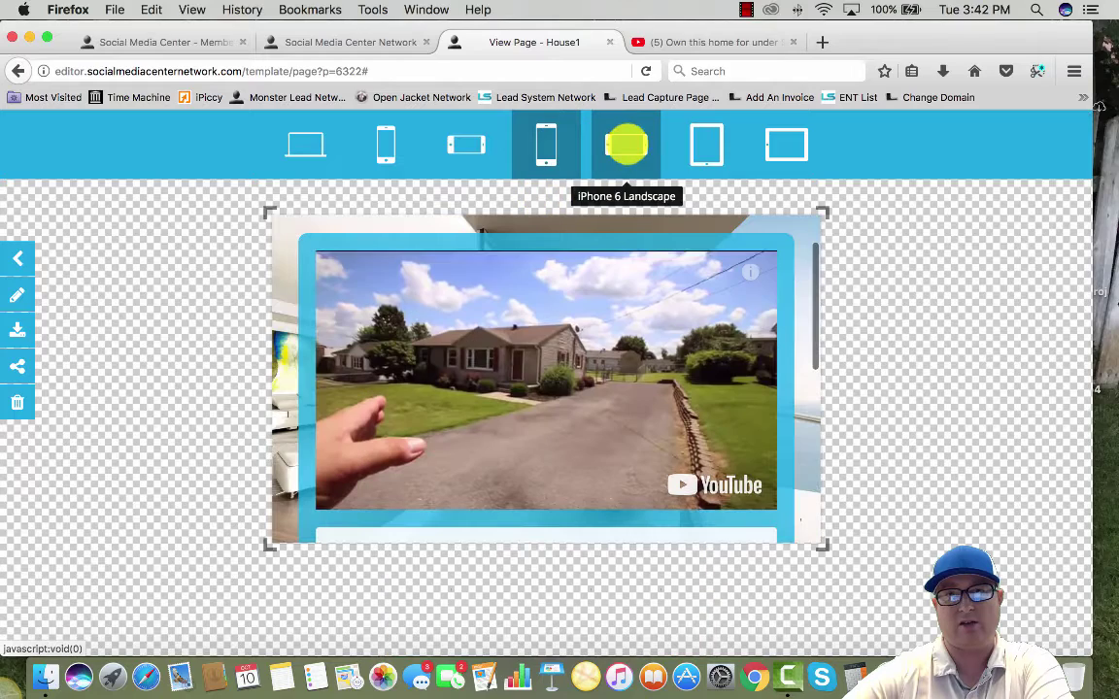
# Check House1 at iPad portrait and landscape sizes, then close the preview tab
pyautogui.click(701, 145)
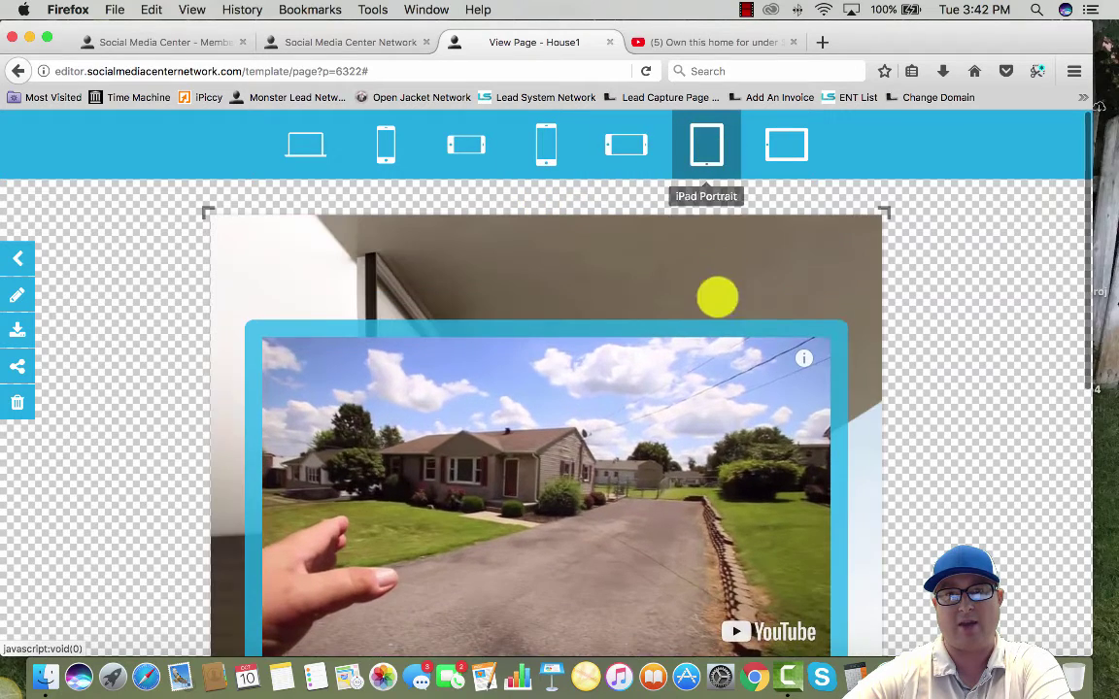
pyautogui.scroll(-10, 627, 379)
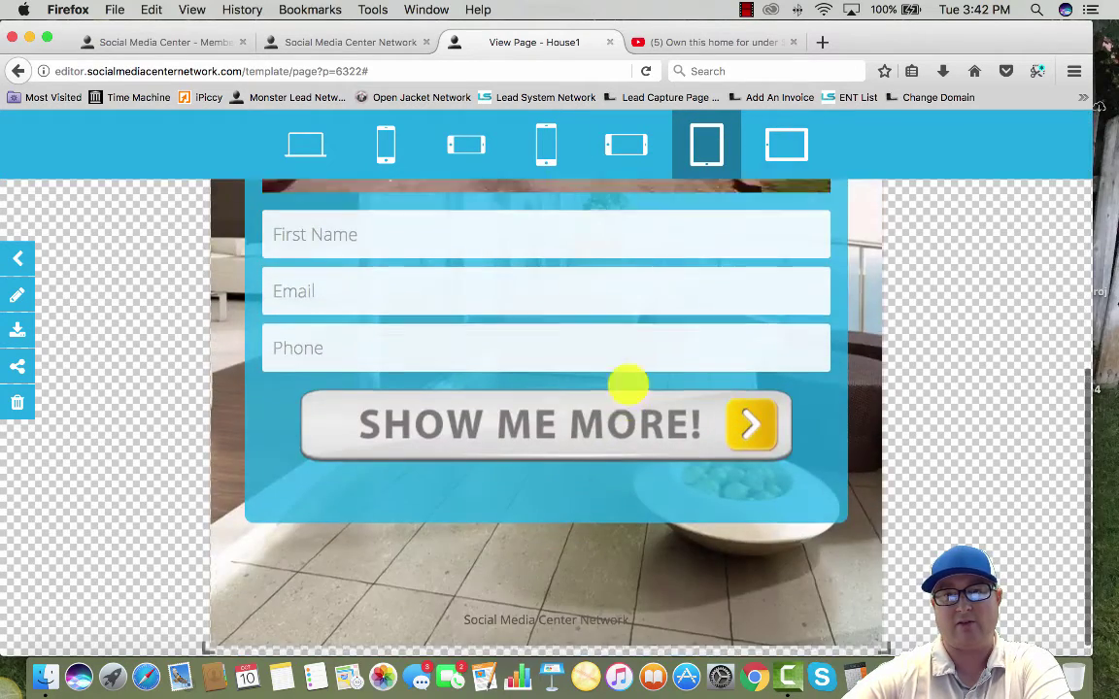
pyautogui.scroll(10, 629, 384)
pyautogui.click(787, 143)
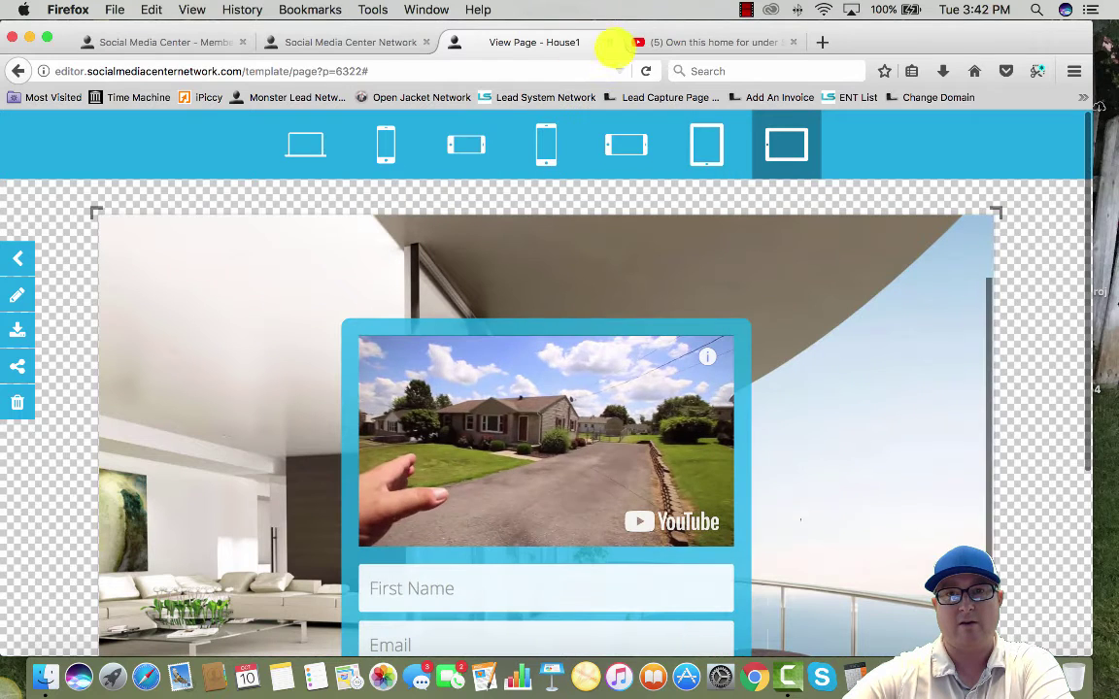
pyautogui.click(619, 42)
pyautogui.moveTo(214, 486)
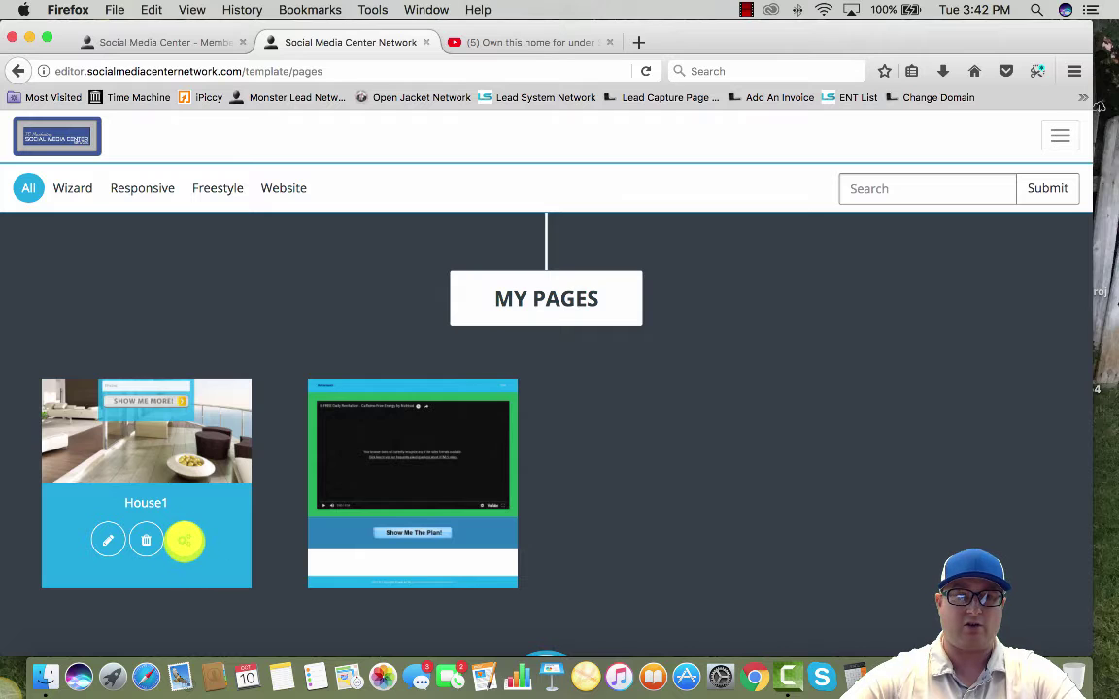
# Open House1's publish settings and enter house1 as the page name
pyautogui.click(185, 541)
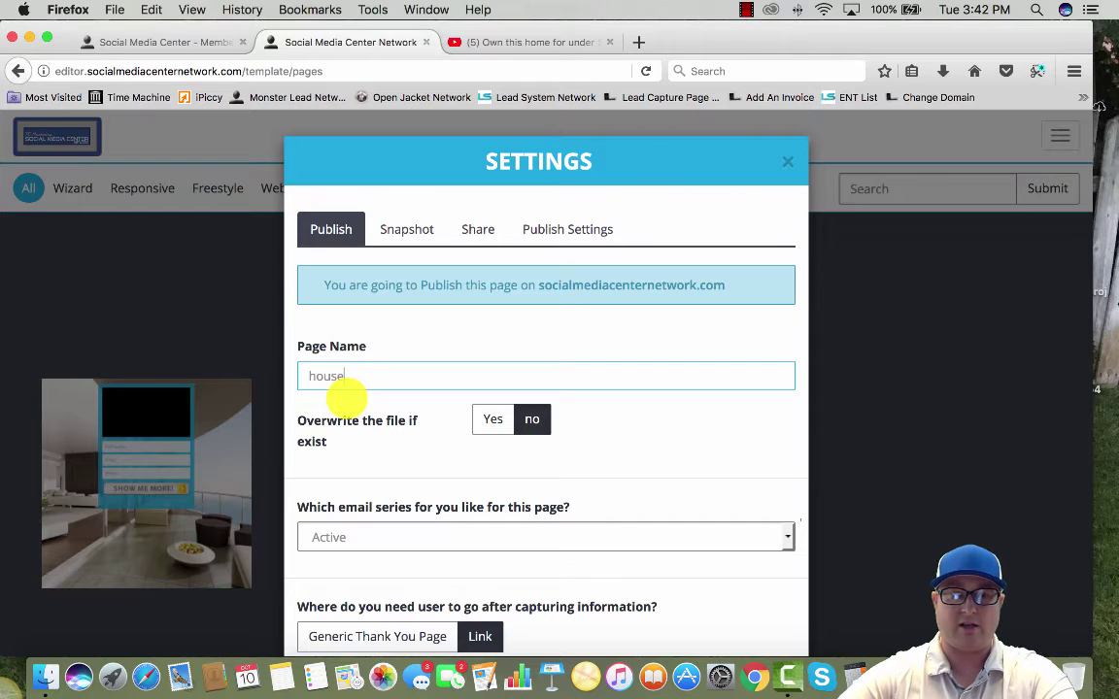
pyautogui.moveTo(360, 394); pyautogui.dragTo(248, 381)
pyautogui.click(315, 379)
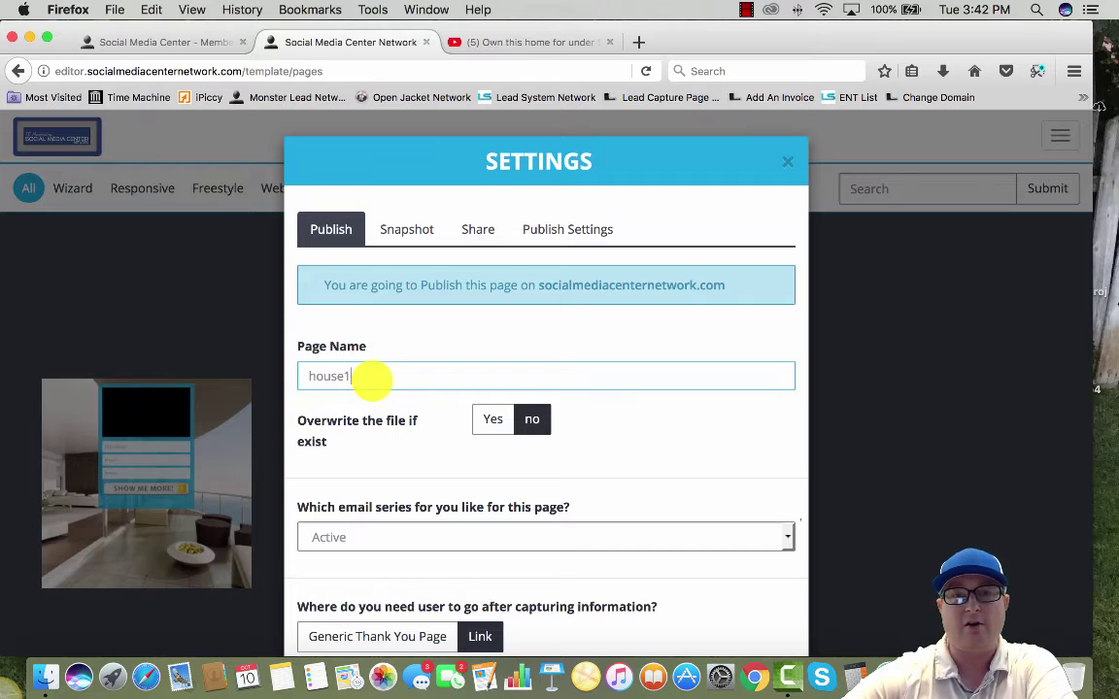
pyautogui.scroll(-2, 372, 382)
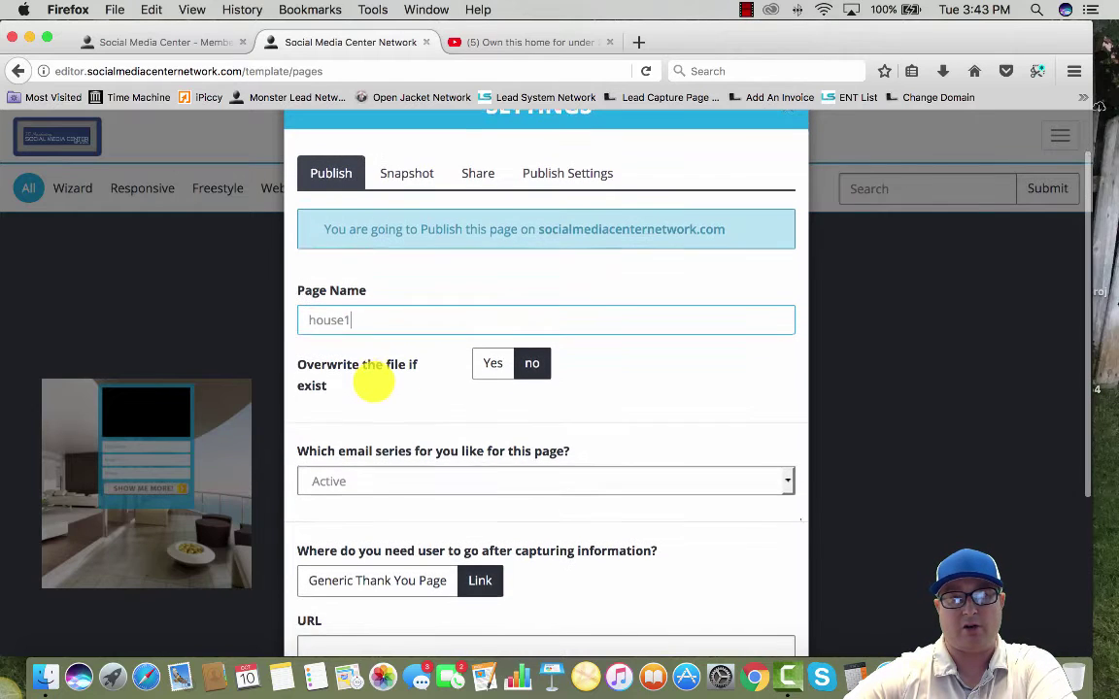
pyautogui.scroll(-3, 374, 383)
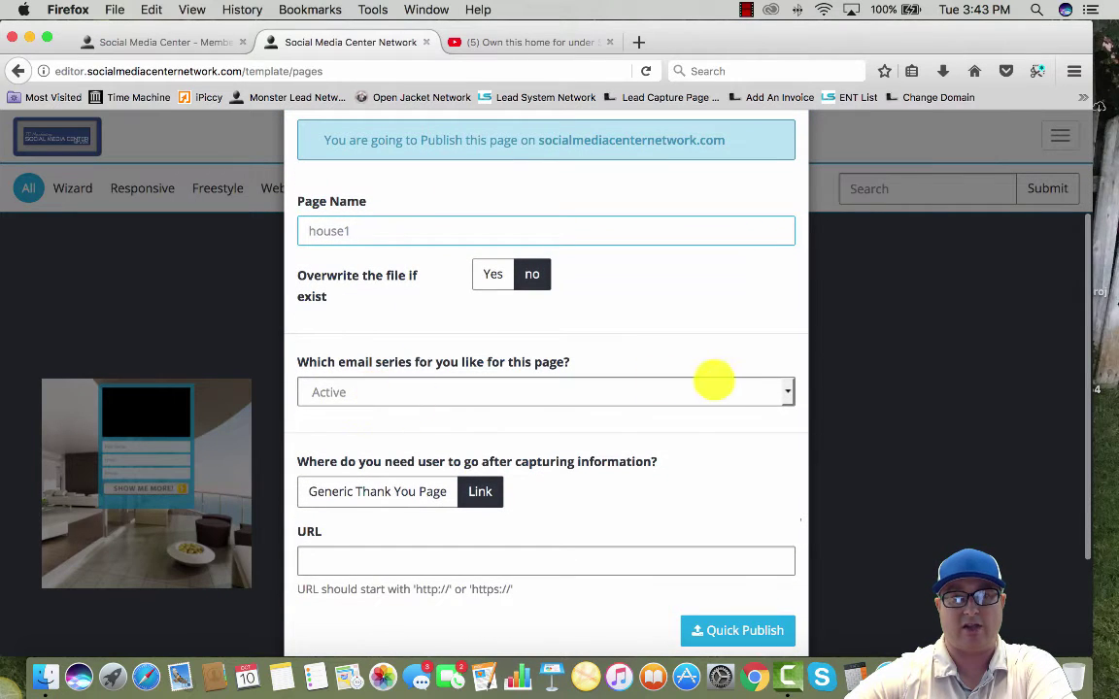
# Keep Active as the email series and move on to the redirect URL field
pyautogui.click(784, 392)
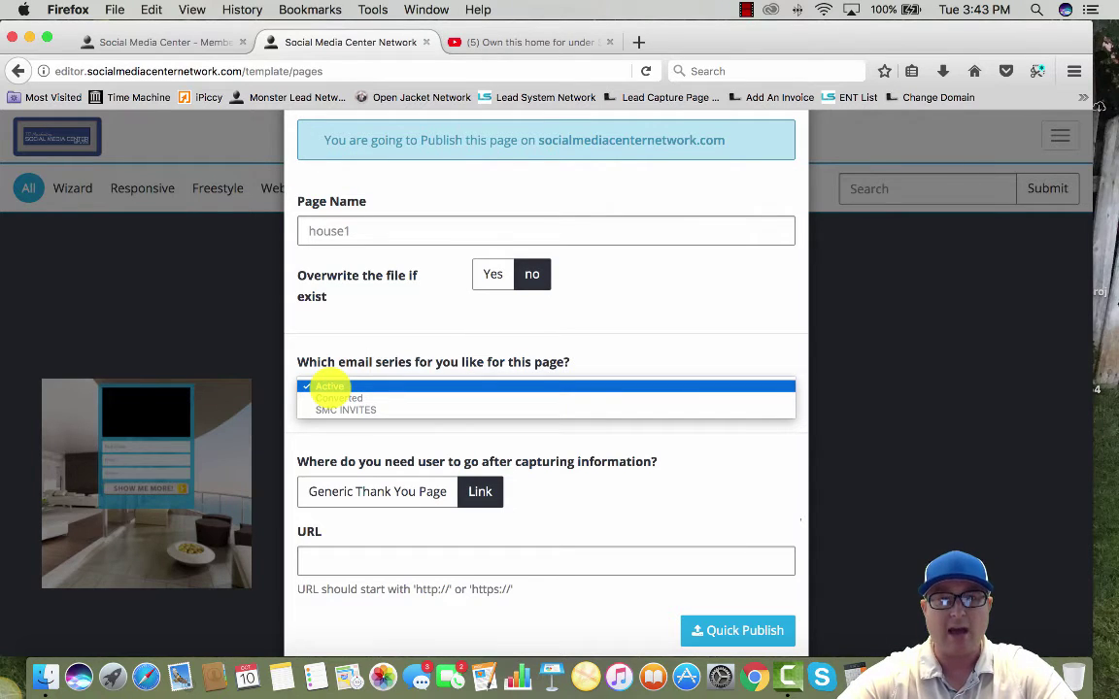
pyautogui.click(332, 388)
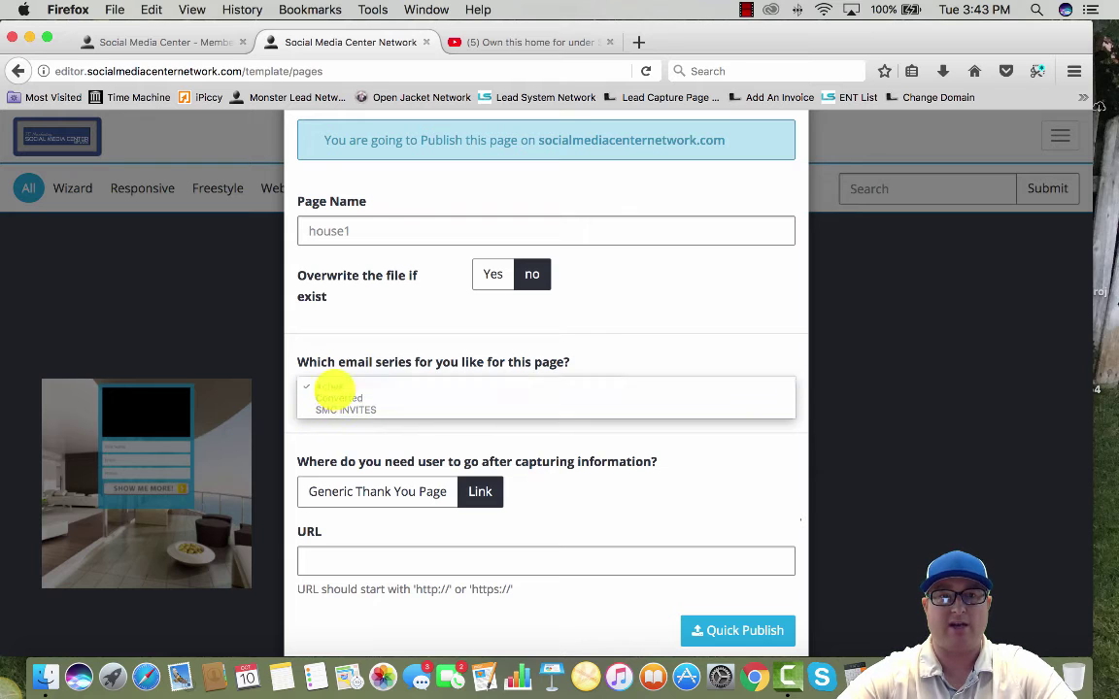
pyautogui.scroll(-5, 400, 421)
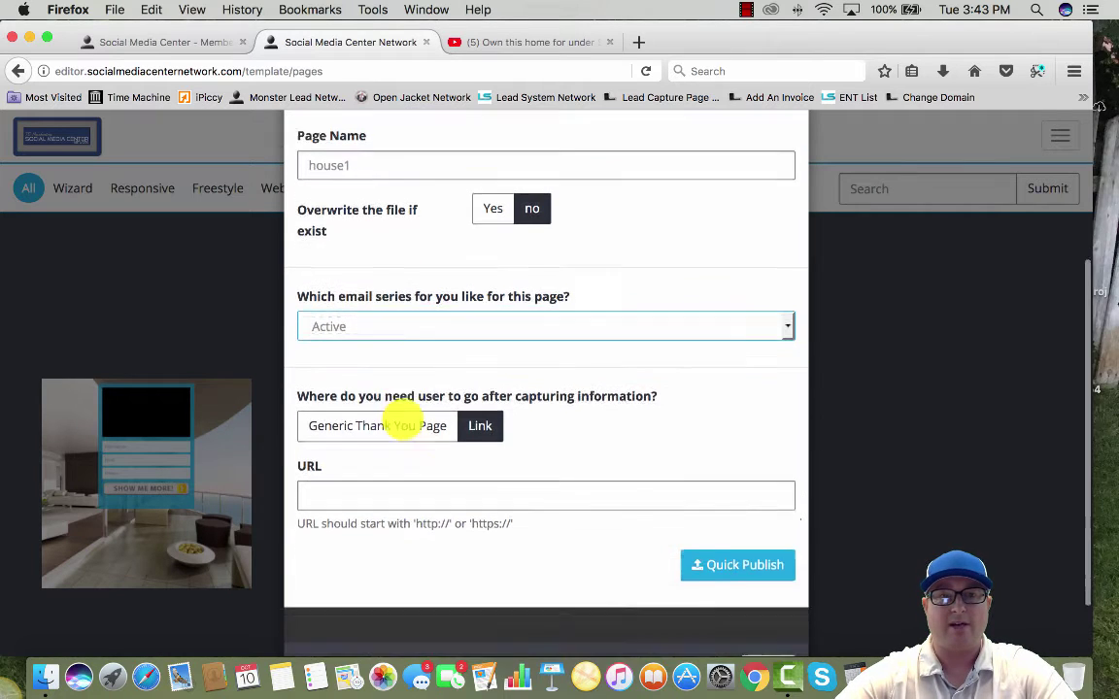
pyautogui.click(383, 424)
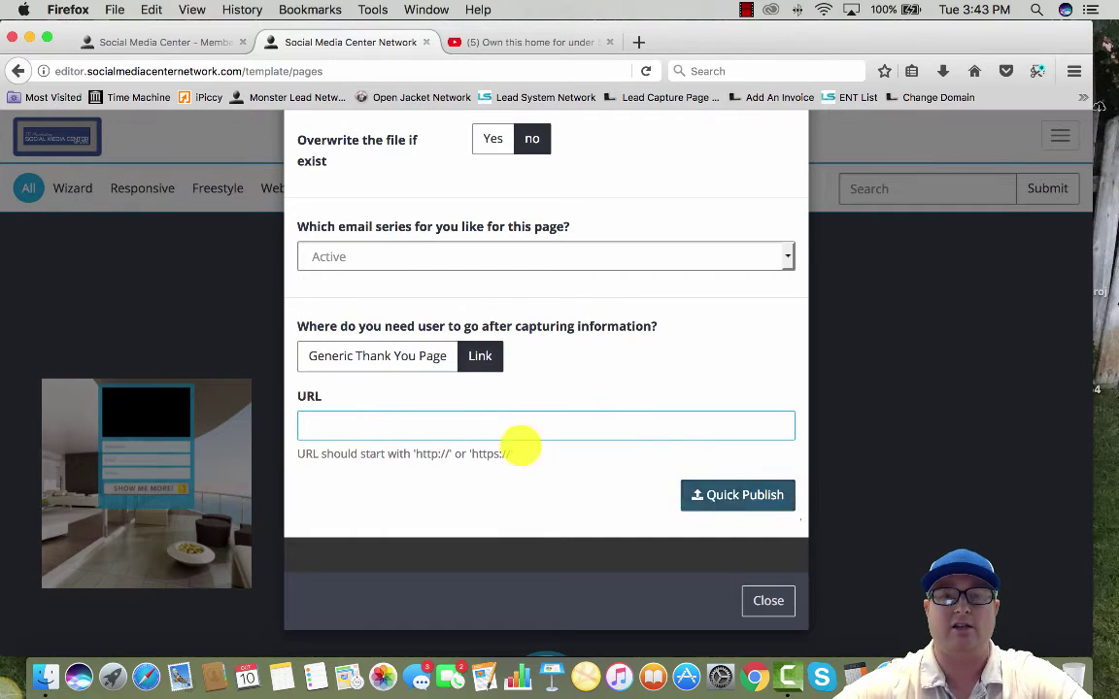
# Quick Publish the page as house1.php, close the confirmation, and return to the dashboard
pyautogui.click(753, 495)
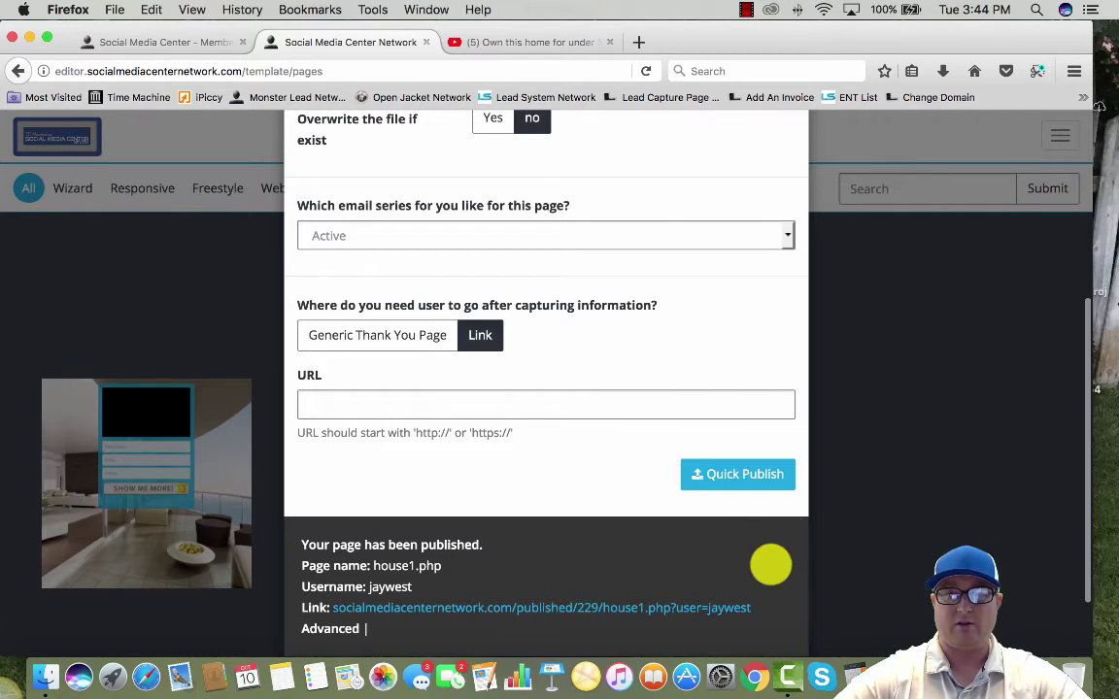
pyautogui.scroll(-3, 769, 565)
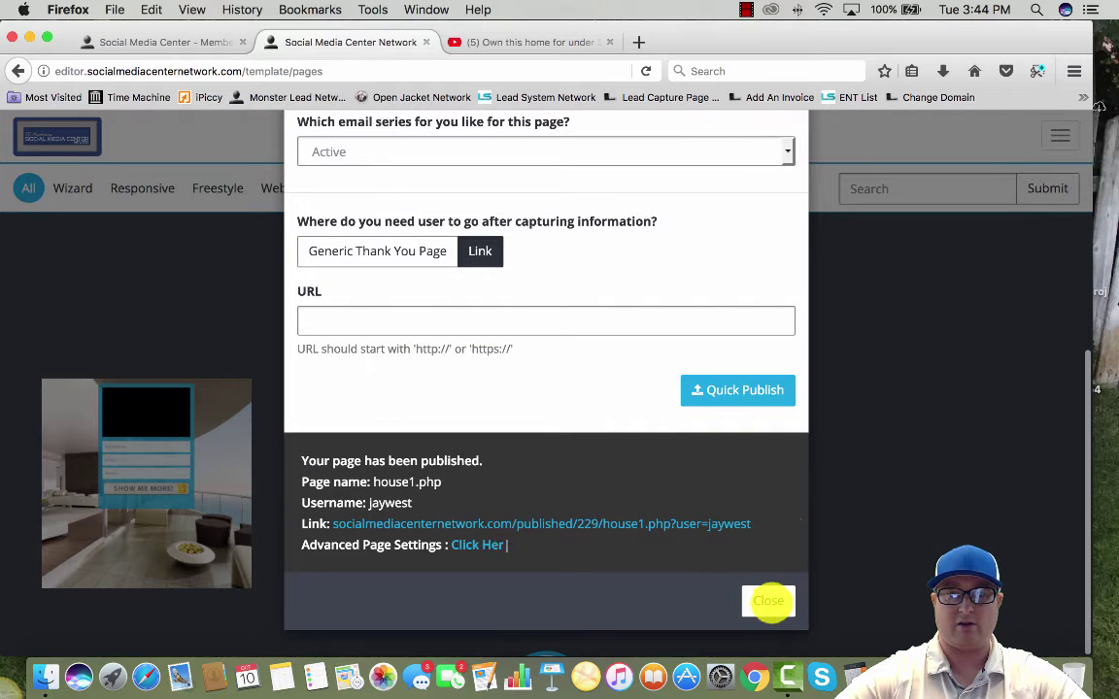
pyautogui.click(768, 602)
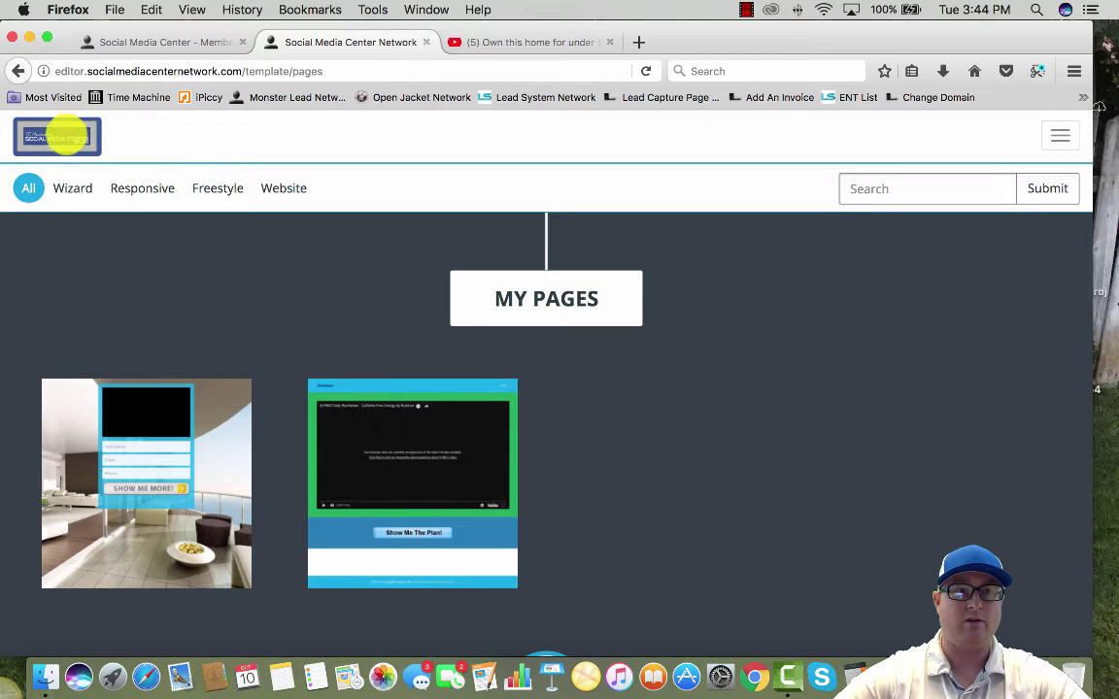
pyautogui.click(57, 136)
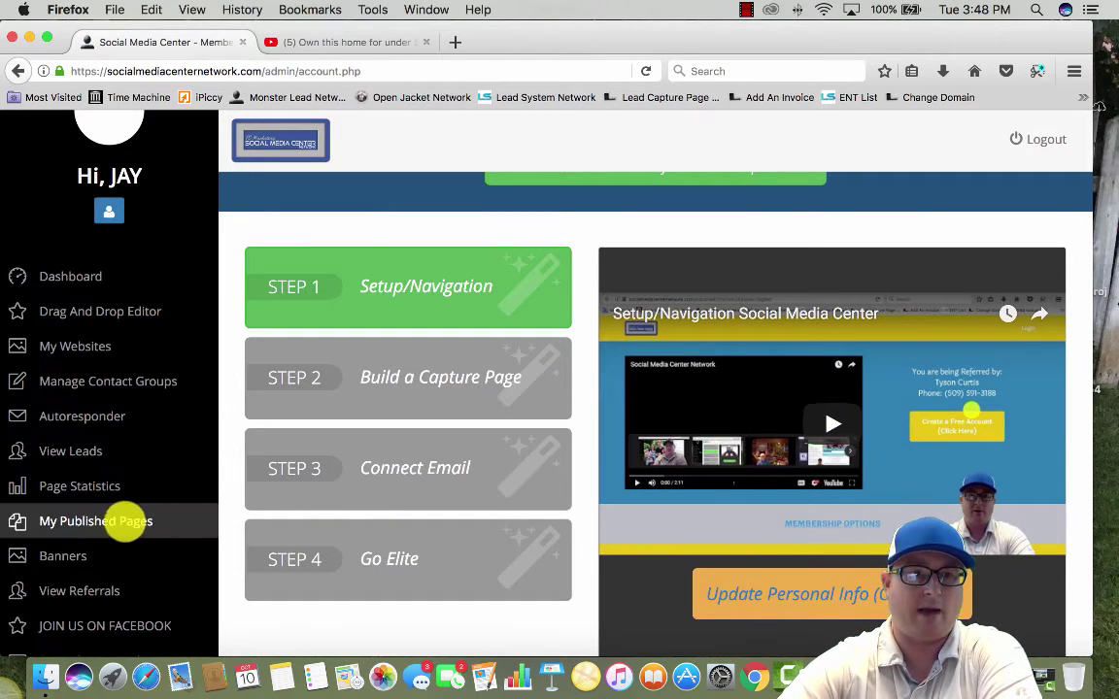
# Open the live House1 page from My Published Pages under My Capture Pages
pyautogui.click(102, 522)
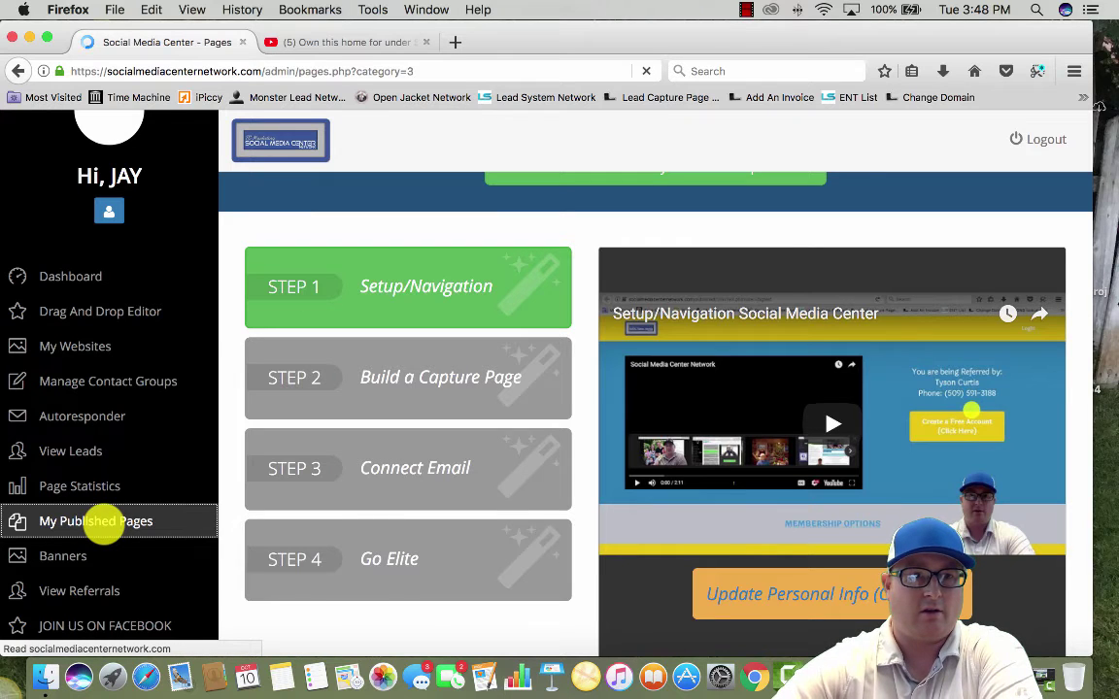
pyautogui.scroll(-3, 242, 497)
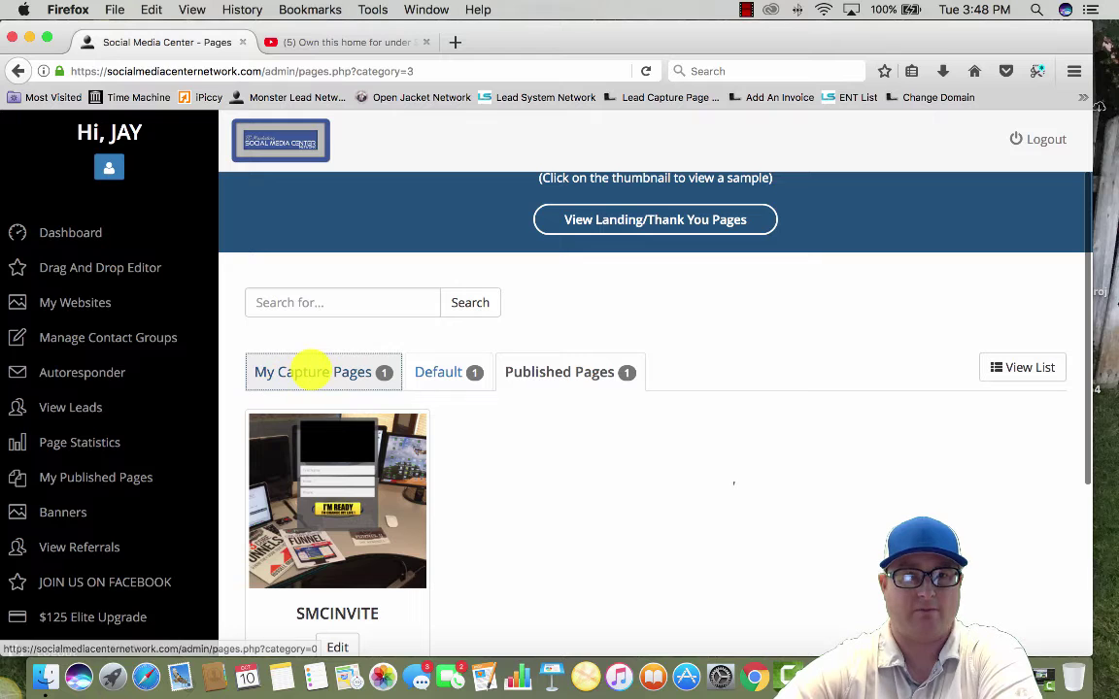
pyautogui.click(307, 371)
pyautogui.scroll(-3, 309, 372)
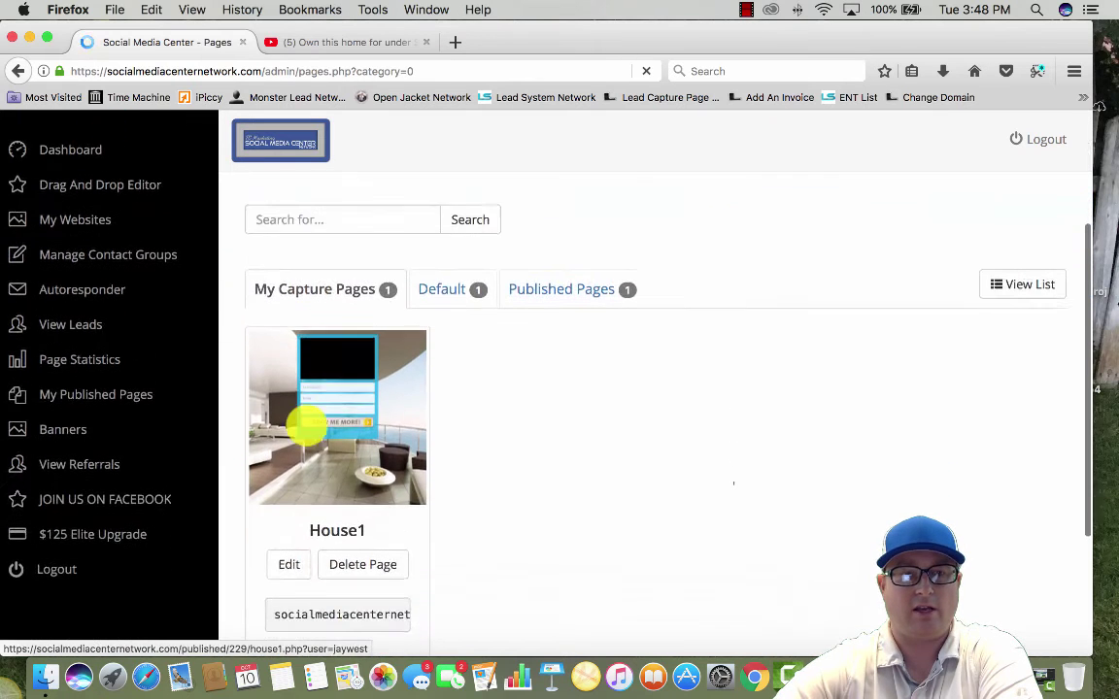
pyautogui.scroll(-2, 335, 389)
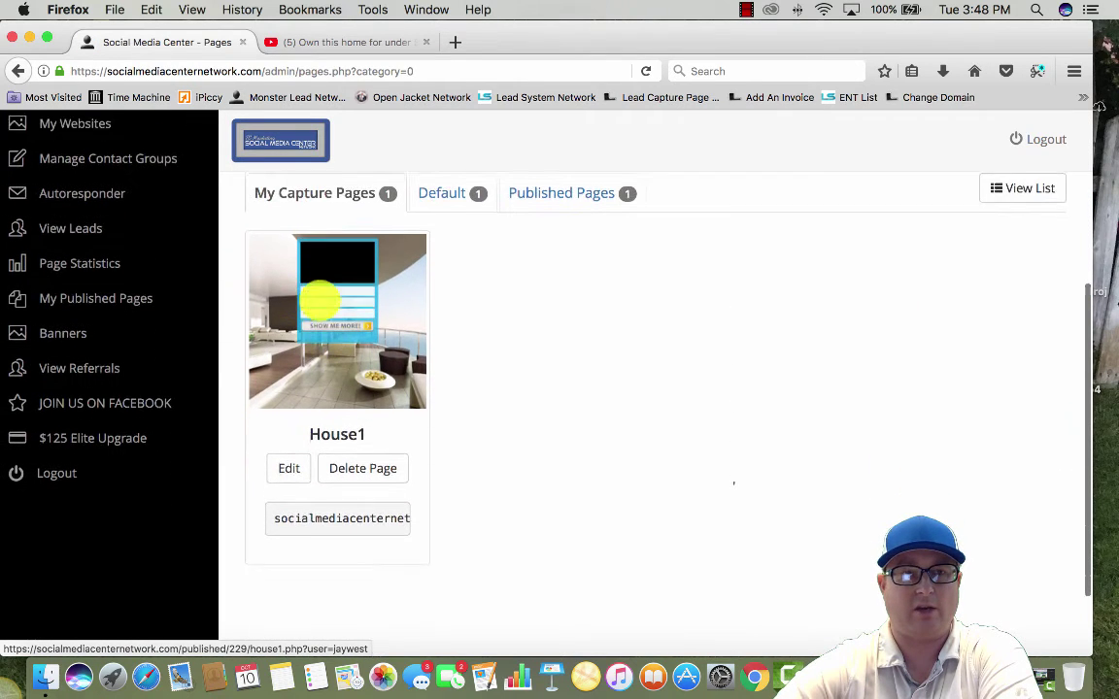
pyautogui.click(331, 332)
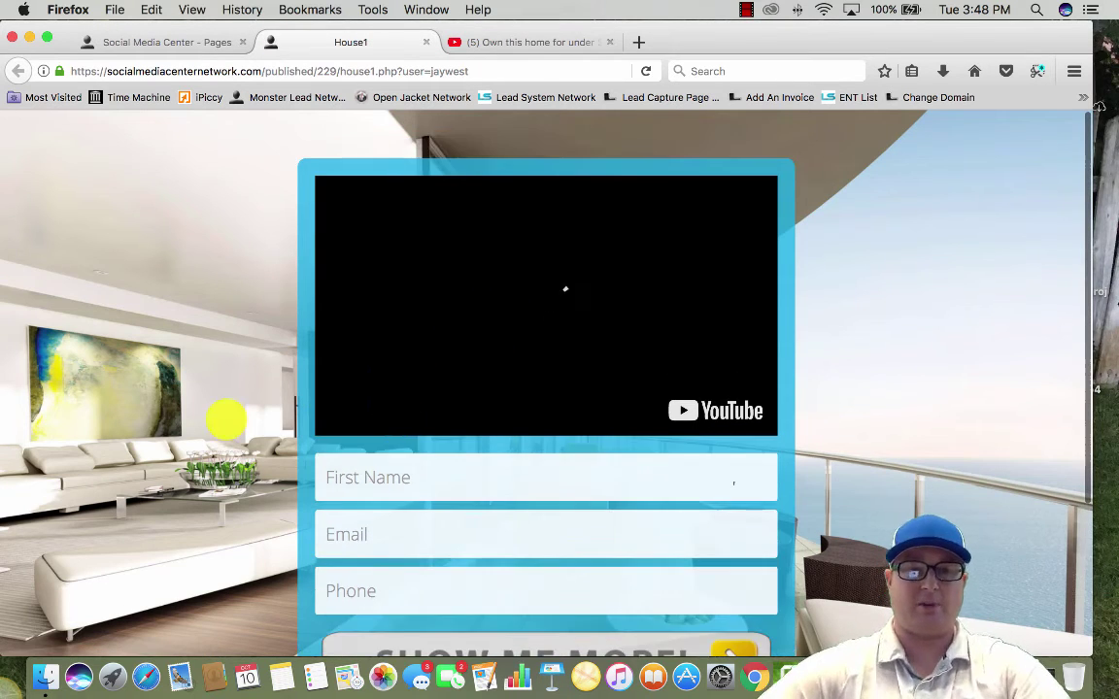
# Fill the House1 form with a test first name, e-mail and phone, and submit it
pyautogui.scroll(-4, 221, 419)
pyautogui.scroll(4, 220, 419)
pyautogui.scroll(-2, 220, 420)
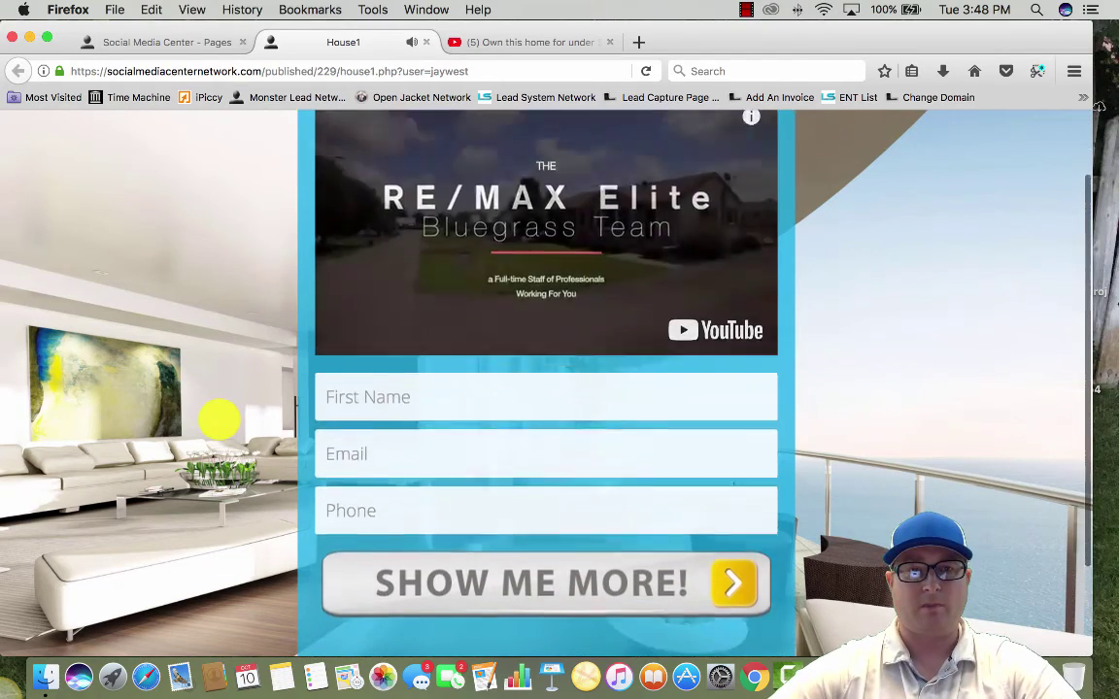
pyautogui.click(399, 381)
pyautogui.write('tom')
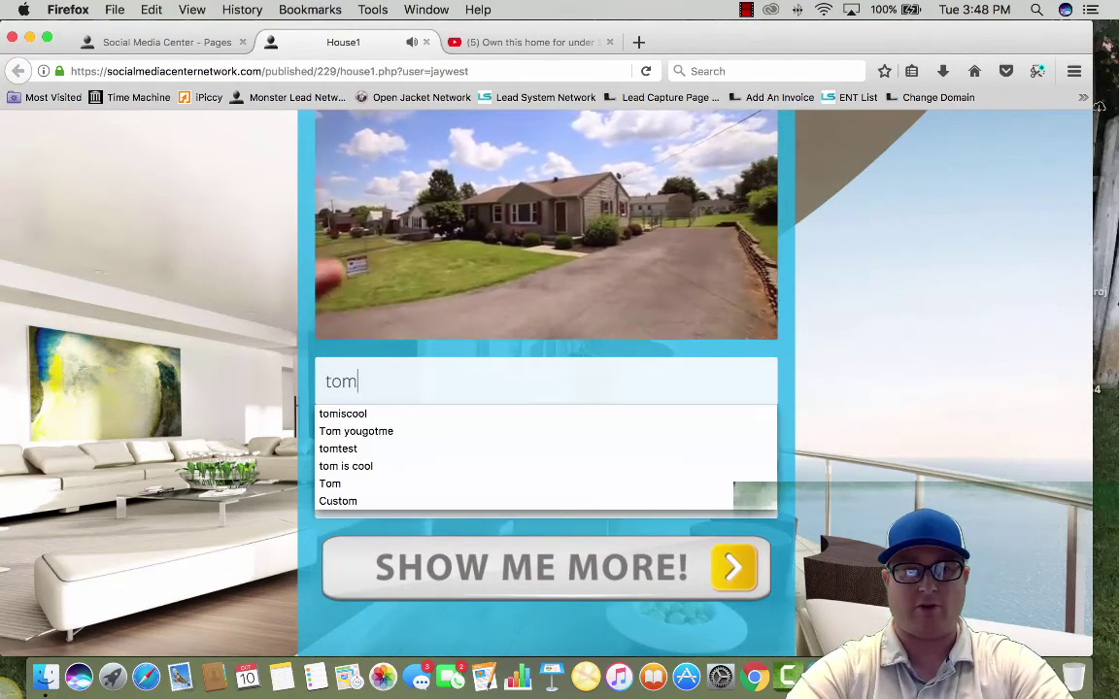
pyautogui.write('f')
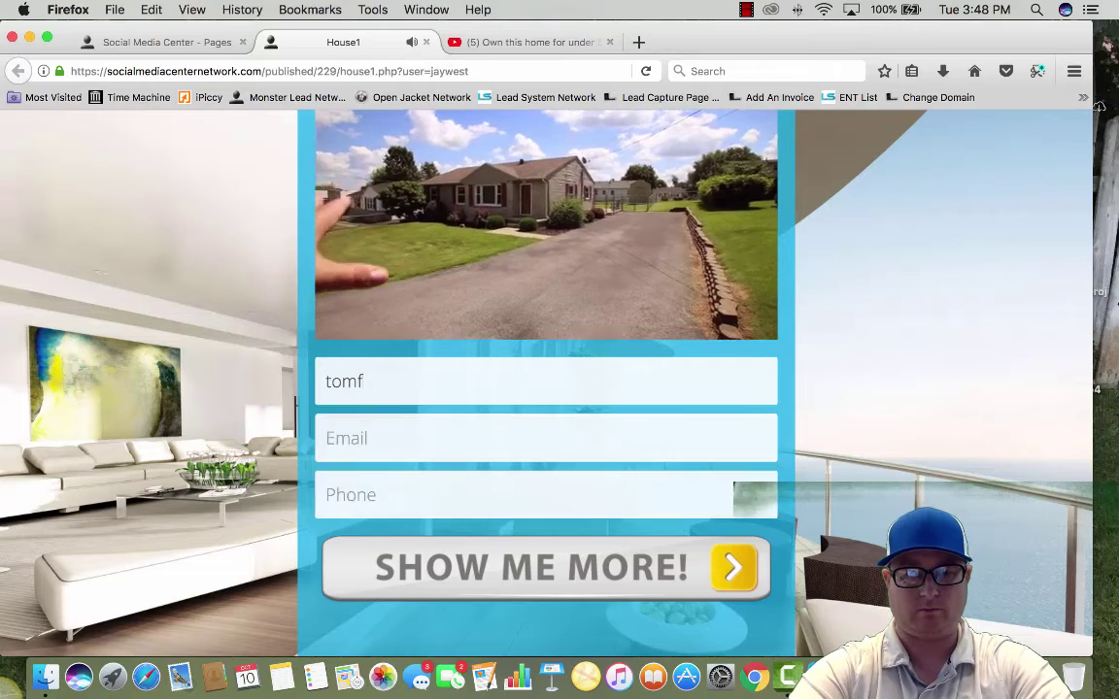
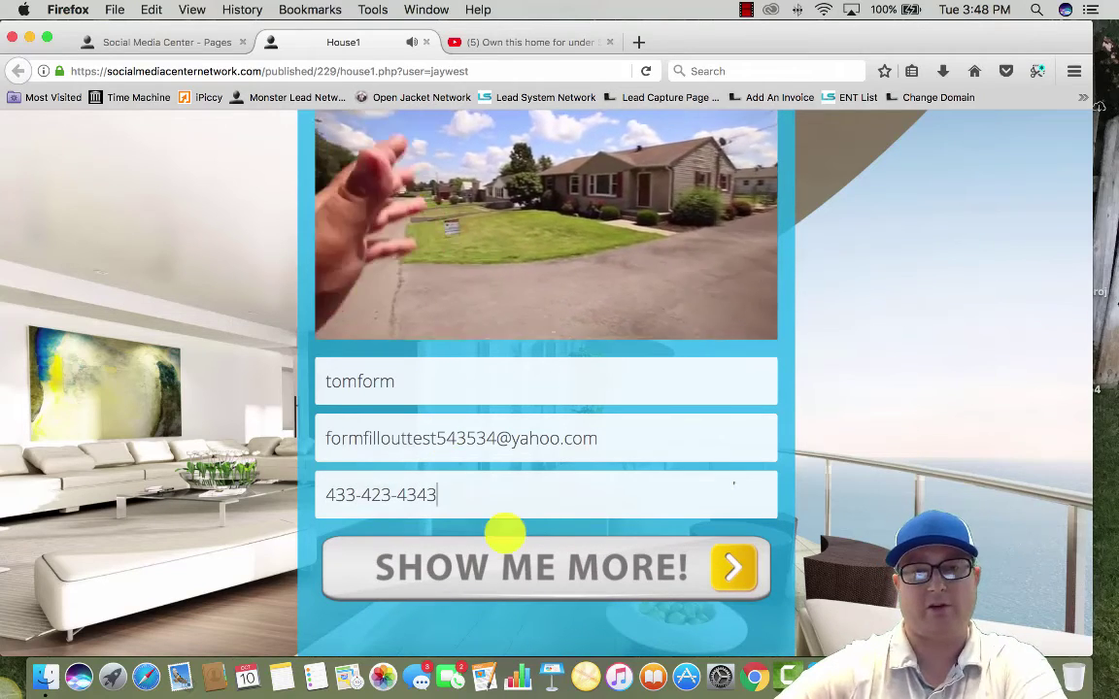
pyautogui.click(539, 568)
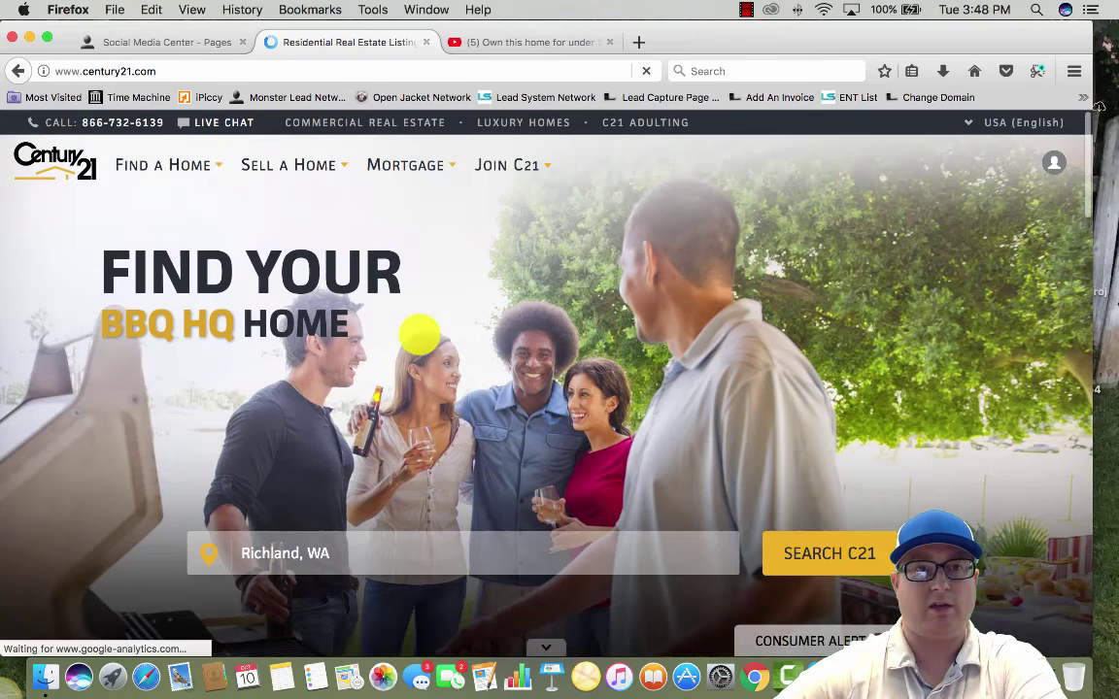
# Open Manage Contacts and highlight the new test lead added 10/10/17 with score 0
pyautogui.click(163, 42)
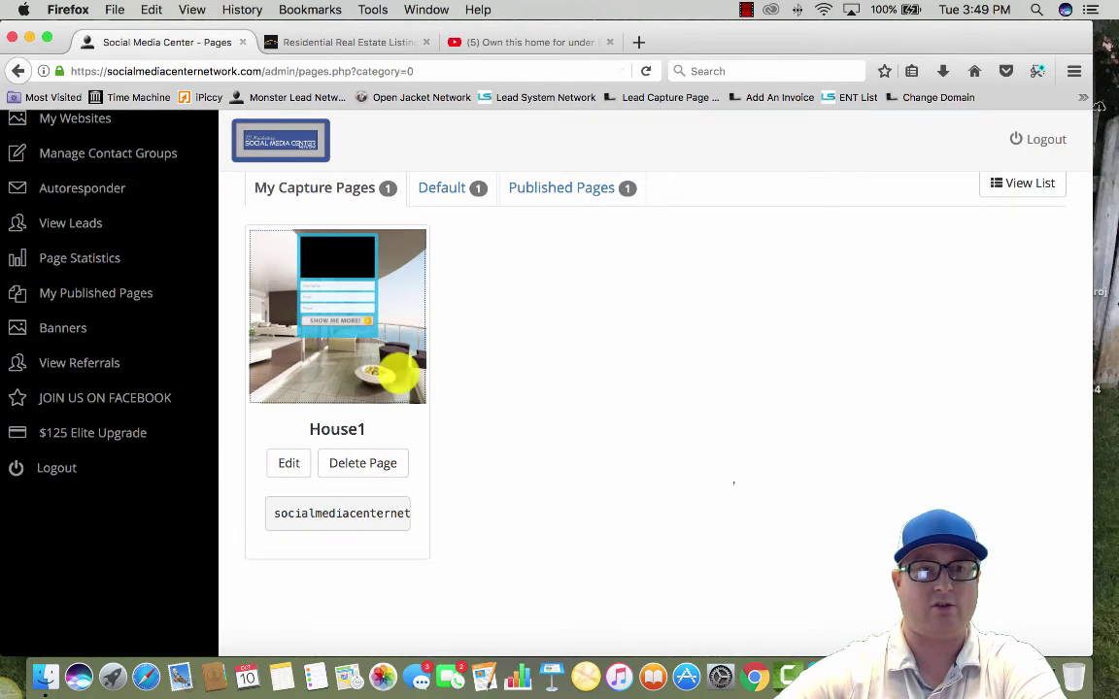
pyautogui.scroll(4, 394, 370)
pyautogui.scroll(-3, 113, 170)
pyautogui.scroll(1, 83, 260)
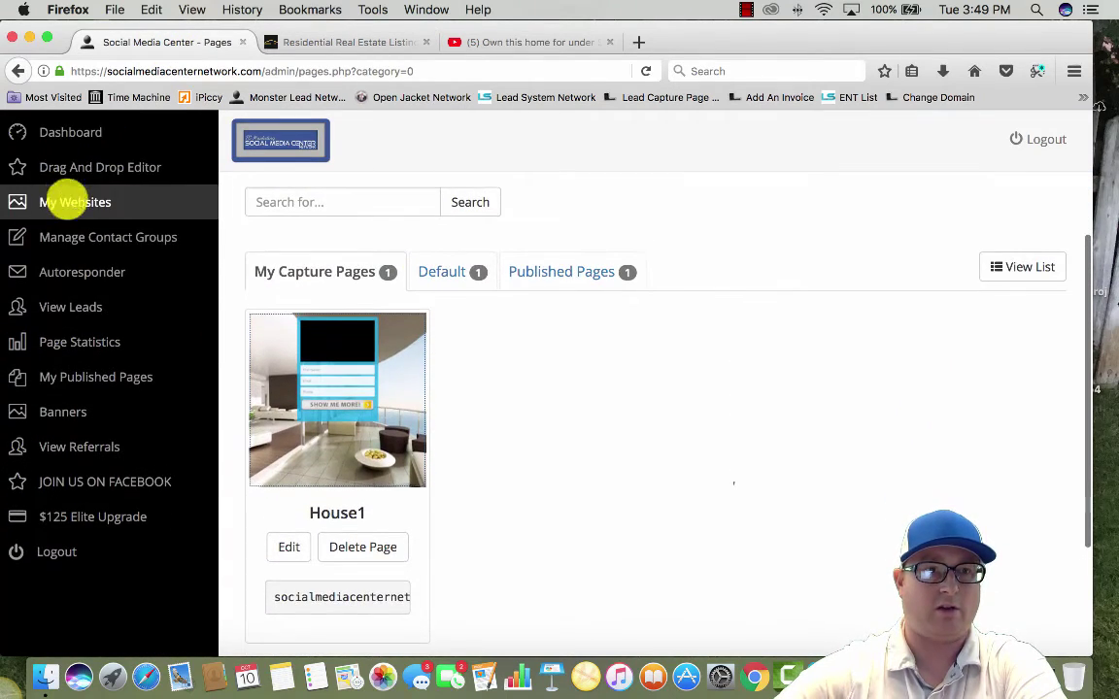
pyautogui.click(71, 306)
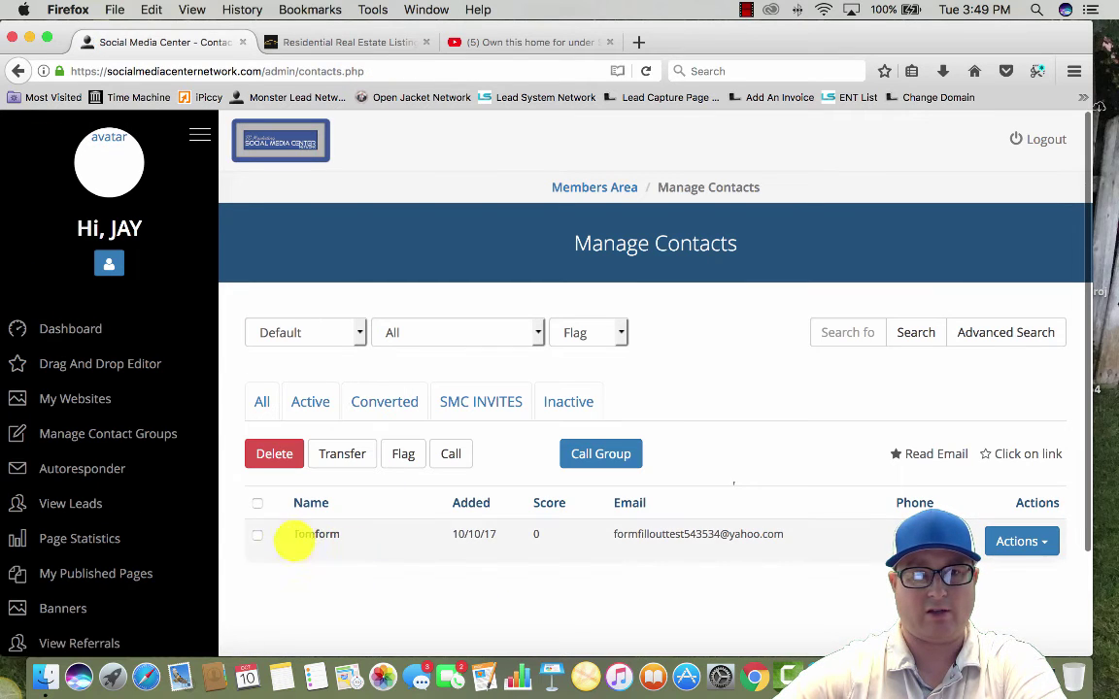
pyautogui.moveTo(293, 535); pyautogui.dragTo(831, 532)
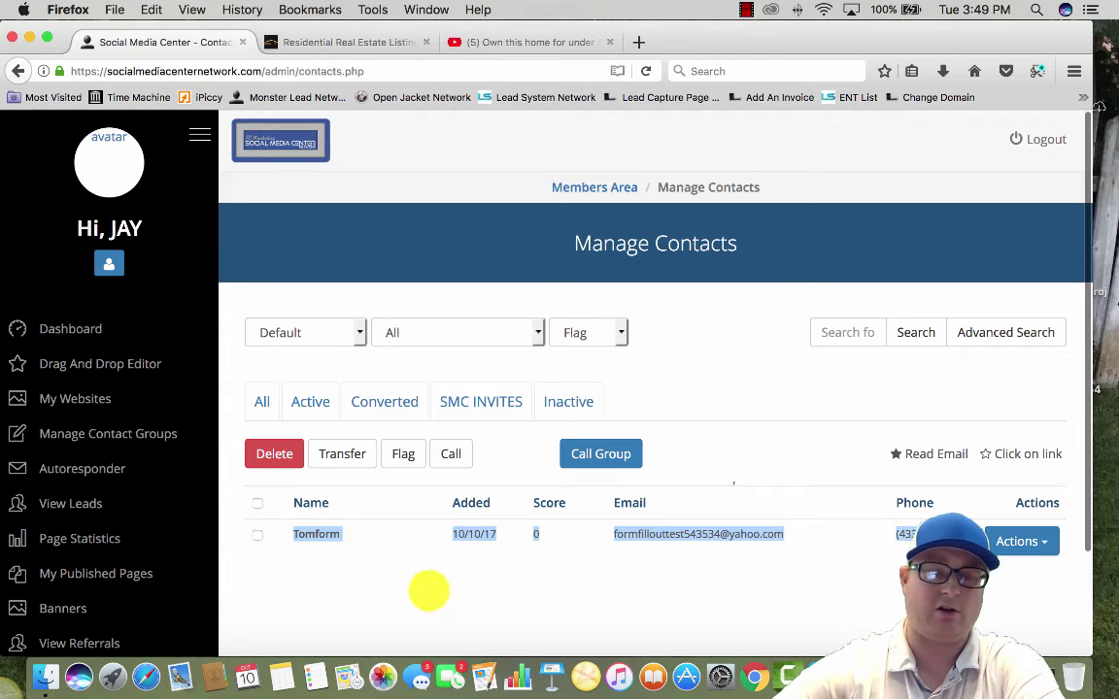
pyautogui.scroll(-1, 573, 588)
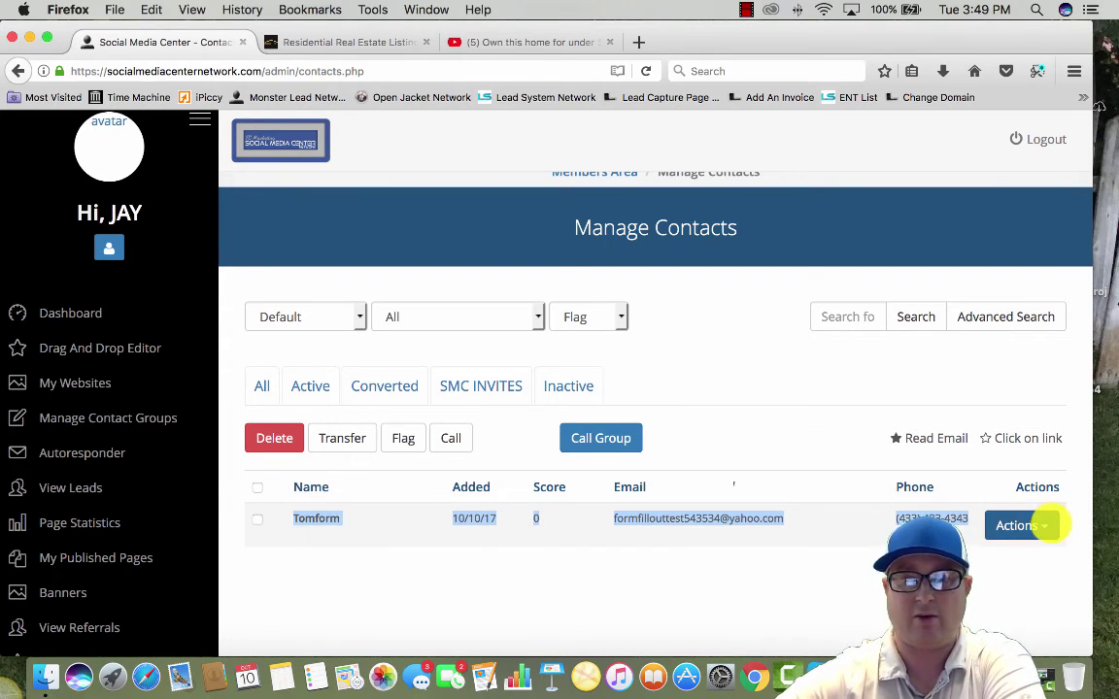
# Confirm the test lead's scoreboard shows 0 points, then open its Notes window
pyautogui.click(1047, 525)
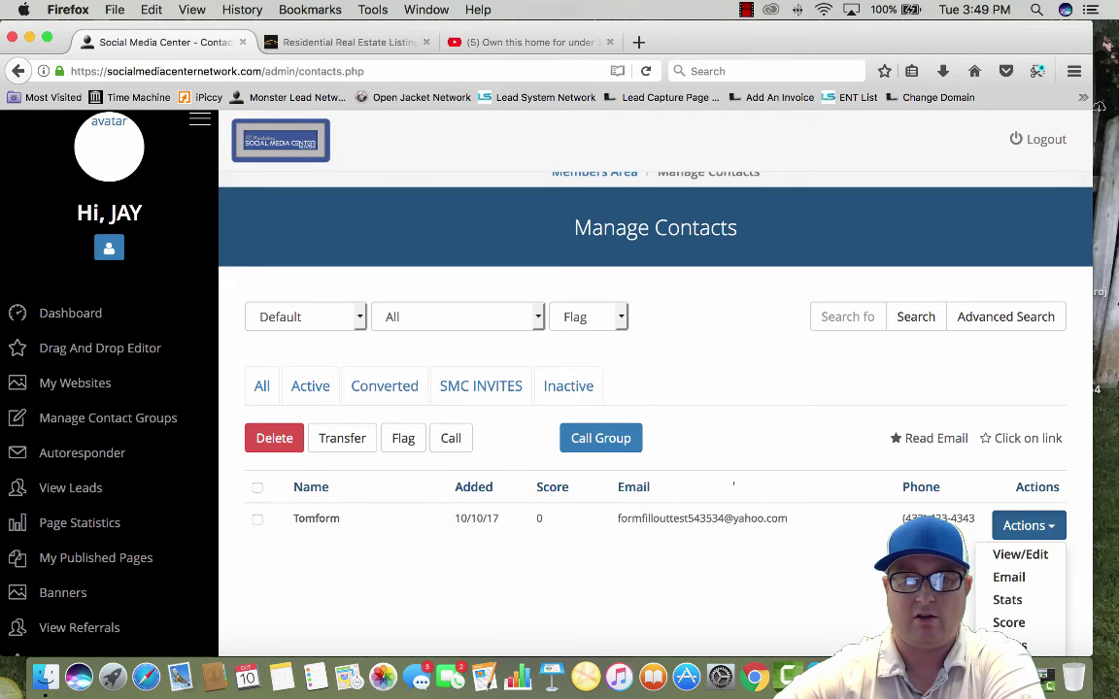
pyautogui.scroll(-2, 1031, 530)
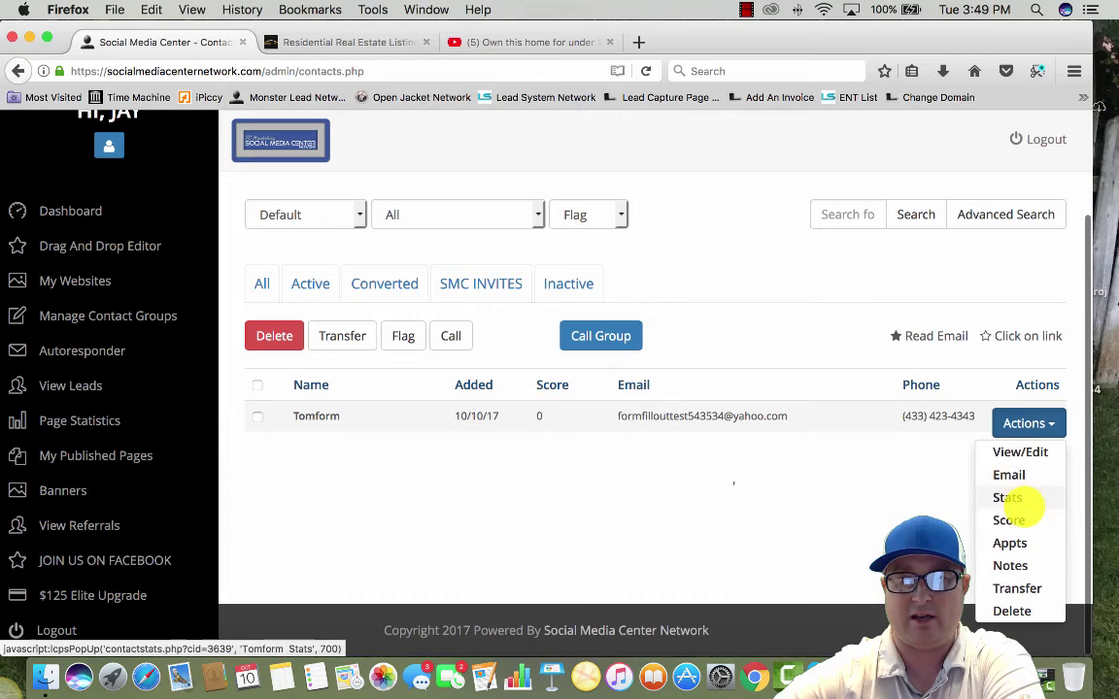
pyautogui.click(1015, 519)
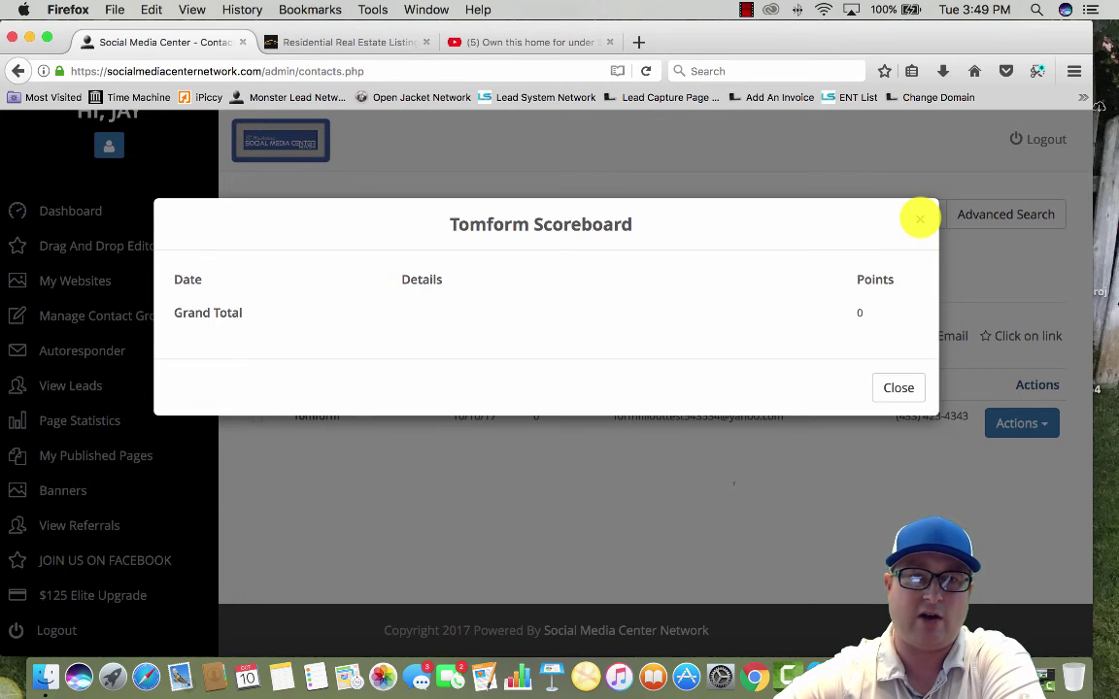
pyautogui.click(919, 219)
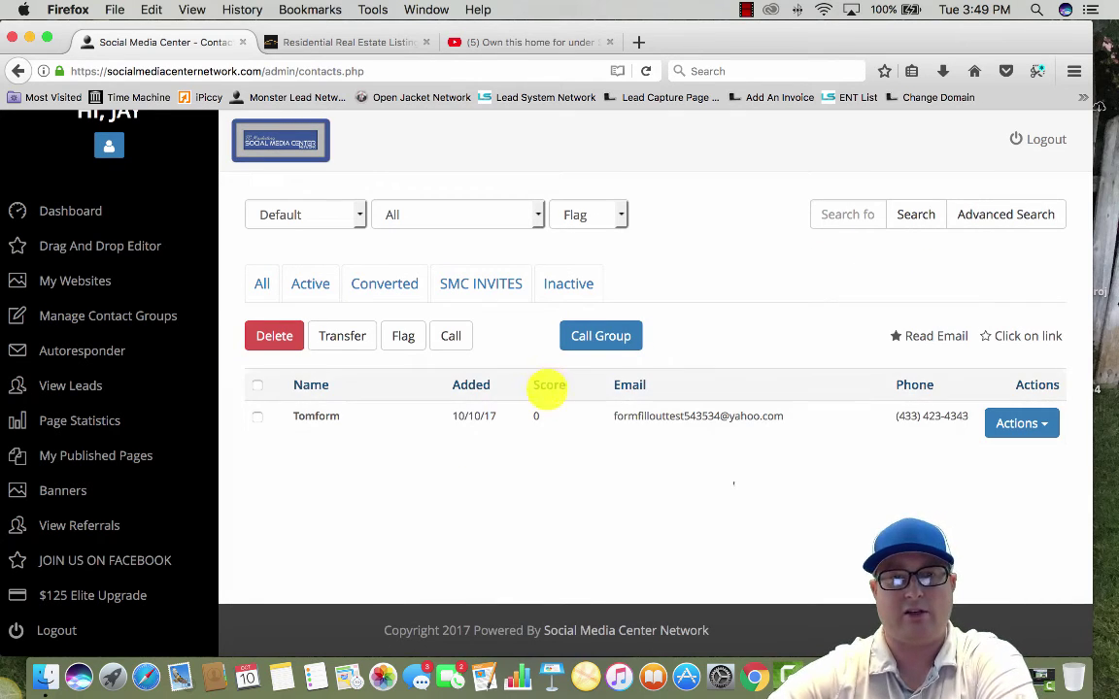
pyautogui.moveTo(553, 418); pyautogui.dragTo(530, 416)
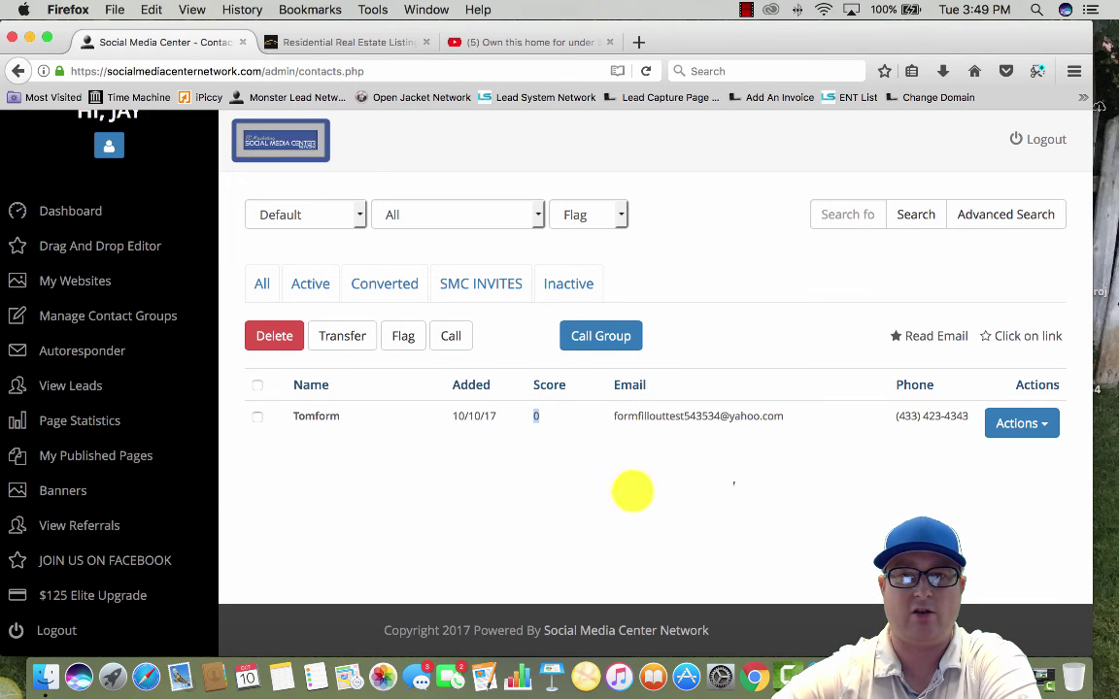
pyautogui.click(1044, 424)
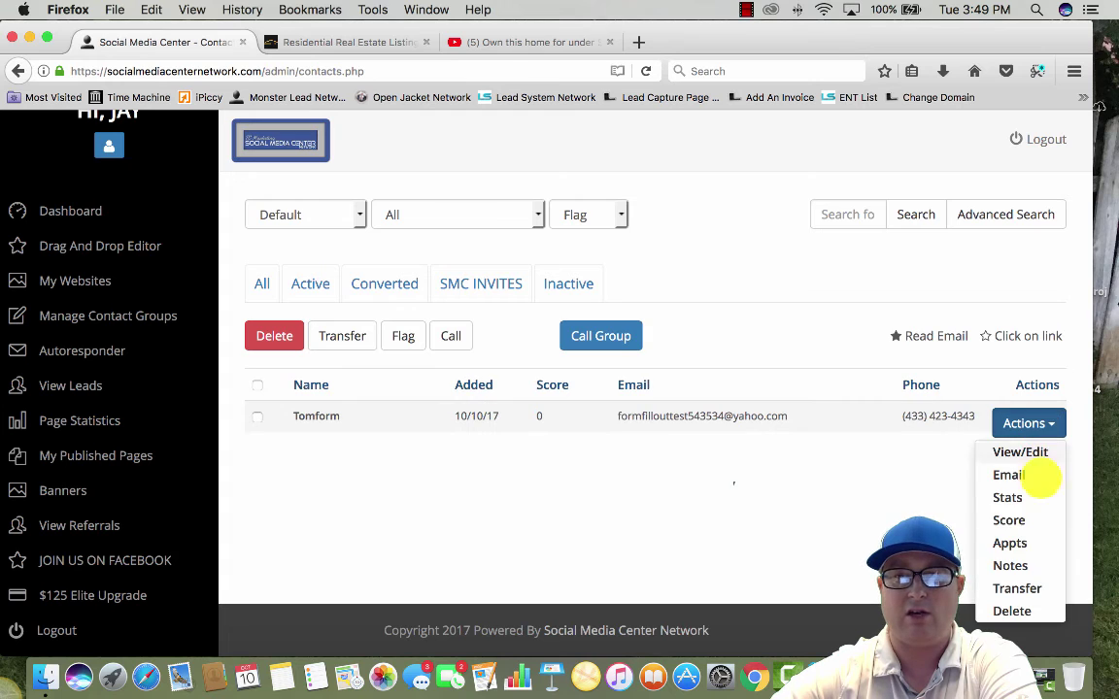
pyautogui.click(1010, 566)
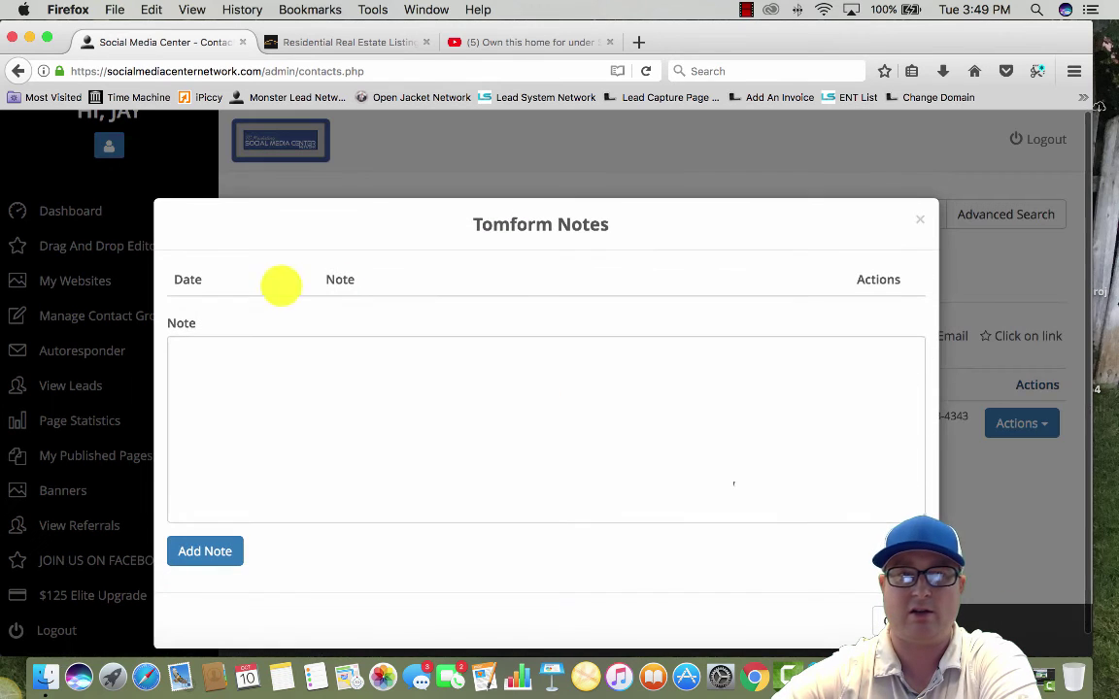
# Add the note 'add notes' to the test lead's record
pyautogui.click(260, 395)
pyautogui.write('a')
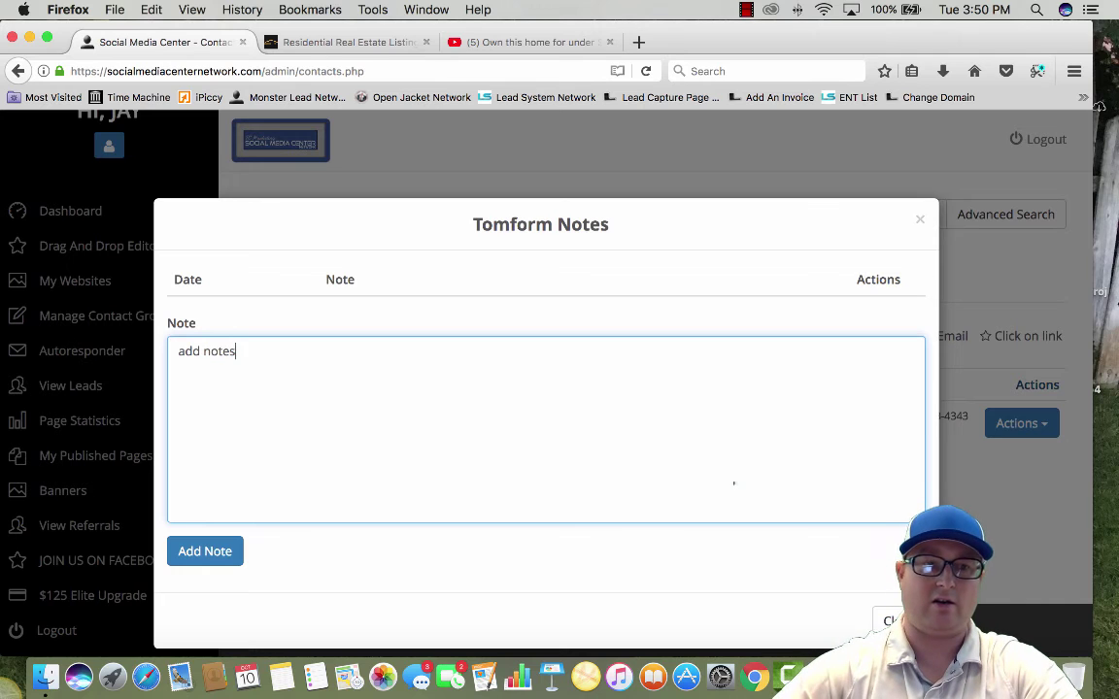
pyautogui.write('dd notes')
pyautogui.click(205, 550)
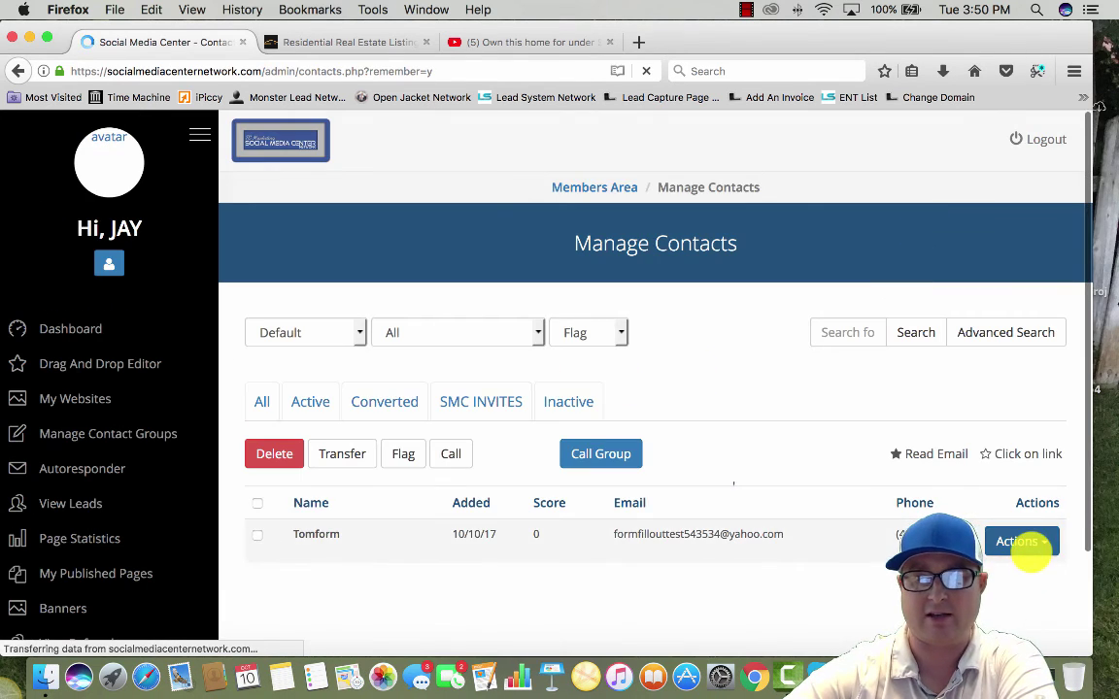
# Reopen the lead's Notes to confirm the saved note, then close it
pyautogui.click(1025, 542)
pyautogui.scroll(-3, 1025, 544)
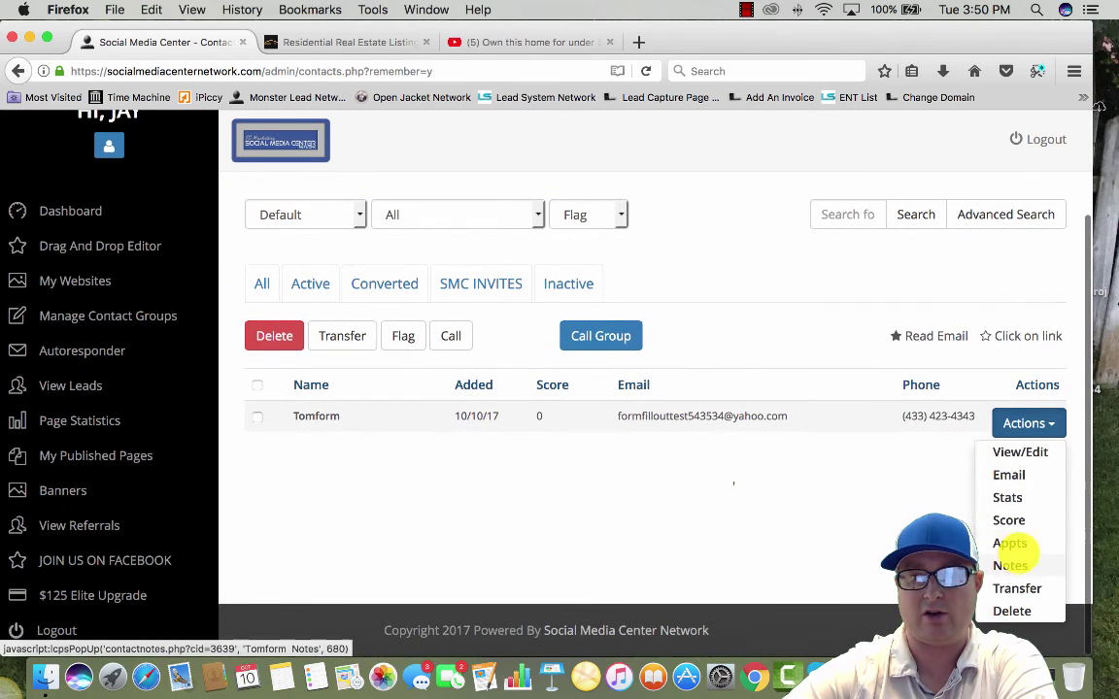
pyautogui.click(1016, 566)
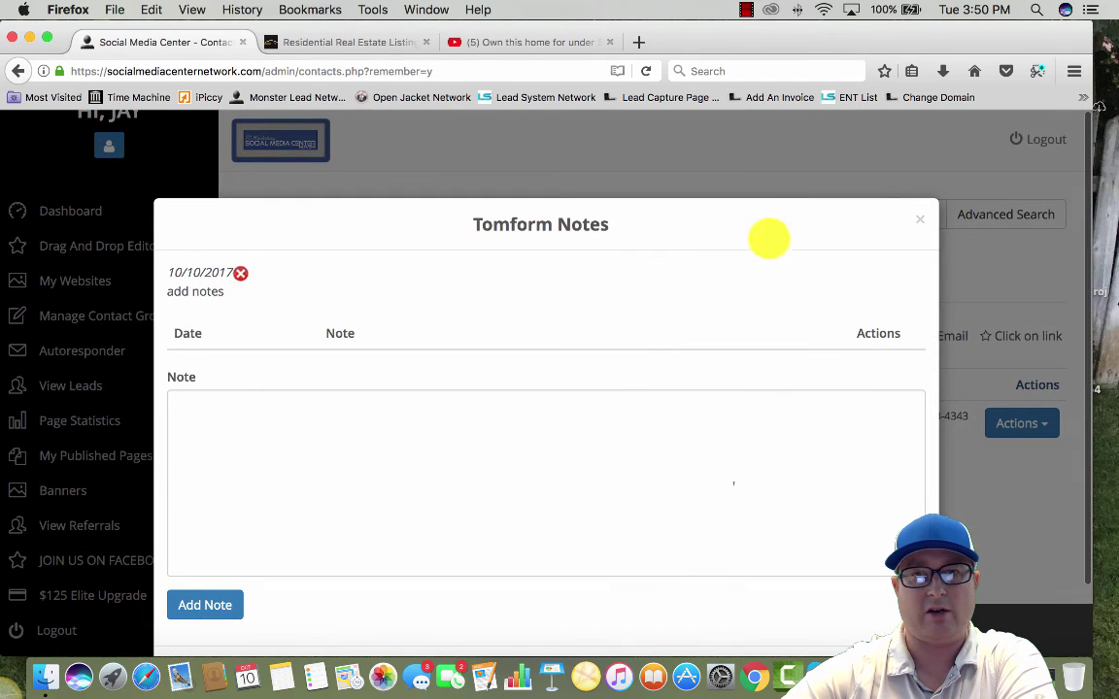
pyautogui.click(916, 218)
pyautogui.click(1053, 424)
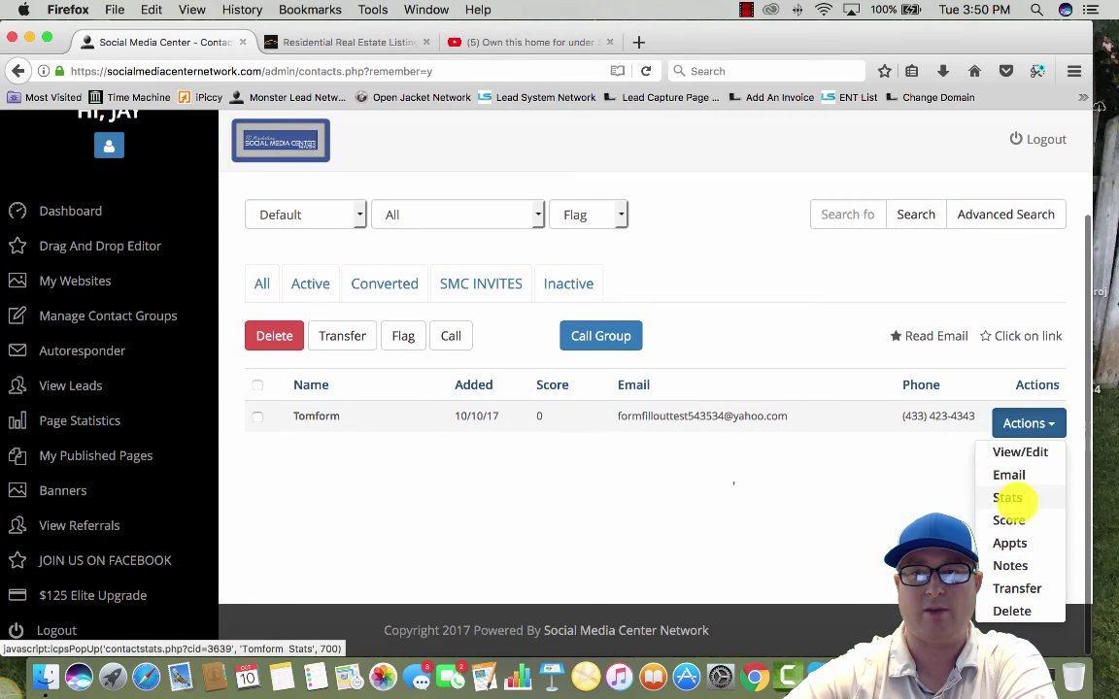
pyautogui.click(1007, 498)
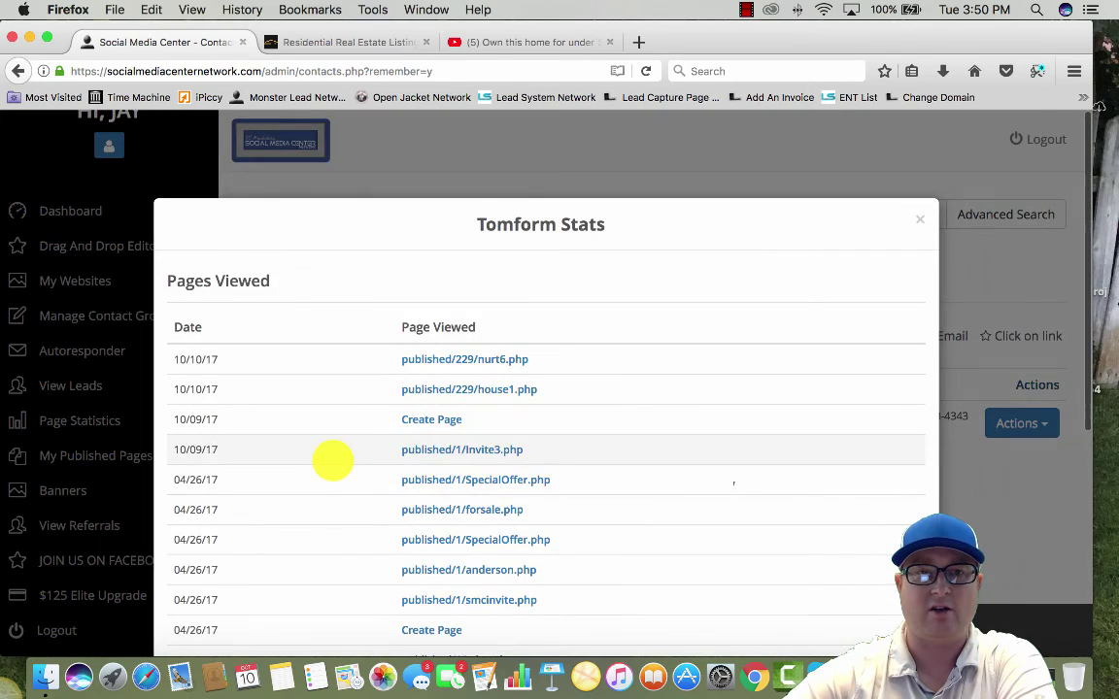
pyautogui.scroll(-3, 333, 460)
pyautogui.scroll(-1, 333, 459)
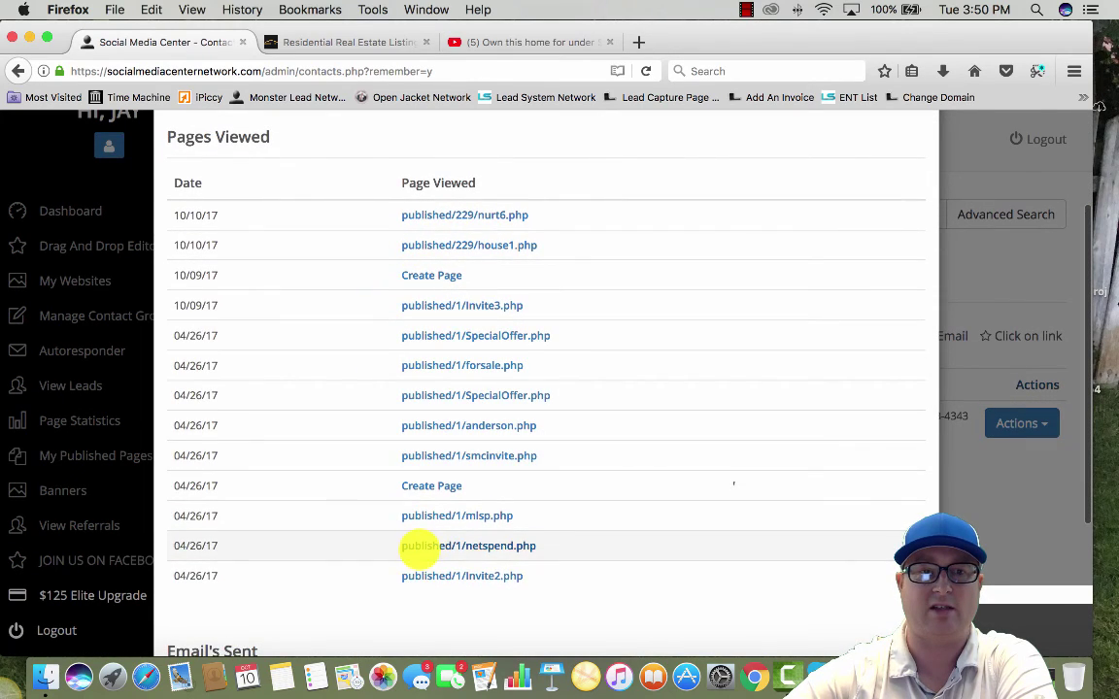
pyautogui.scroll(-3, 416, 546)
pyautogui.scroll(5, 418, 544)
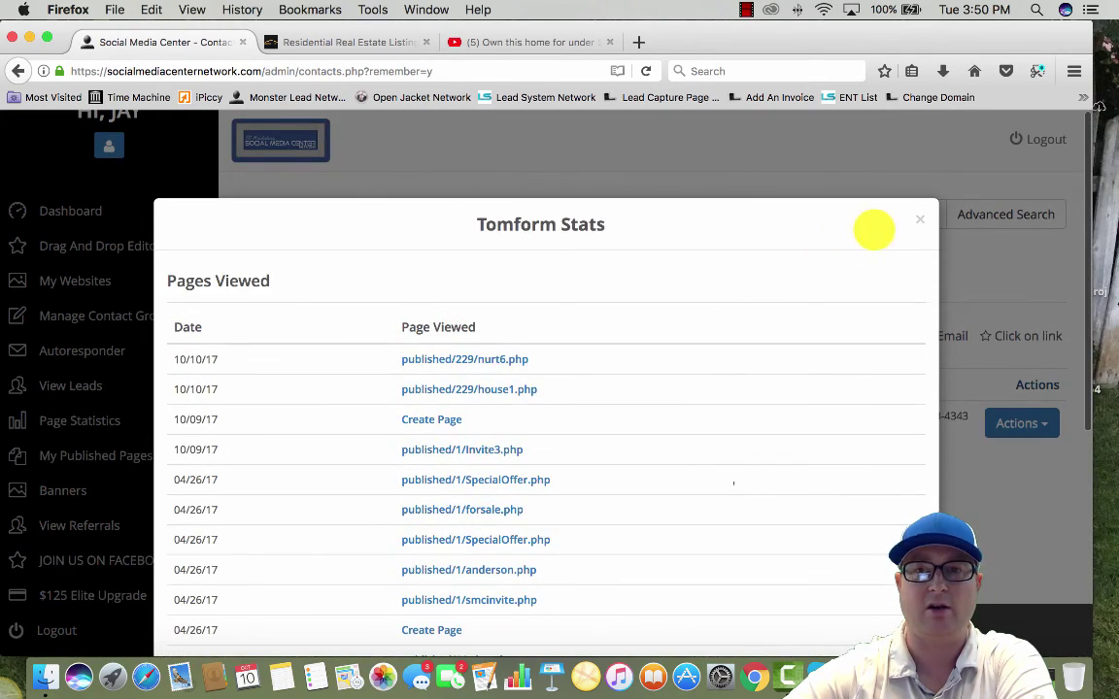
pyautogui.click(918, 219)
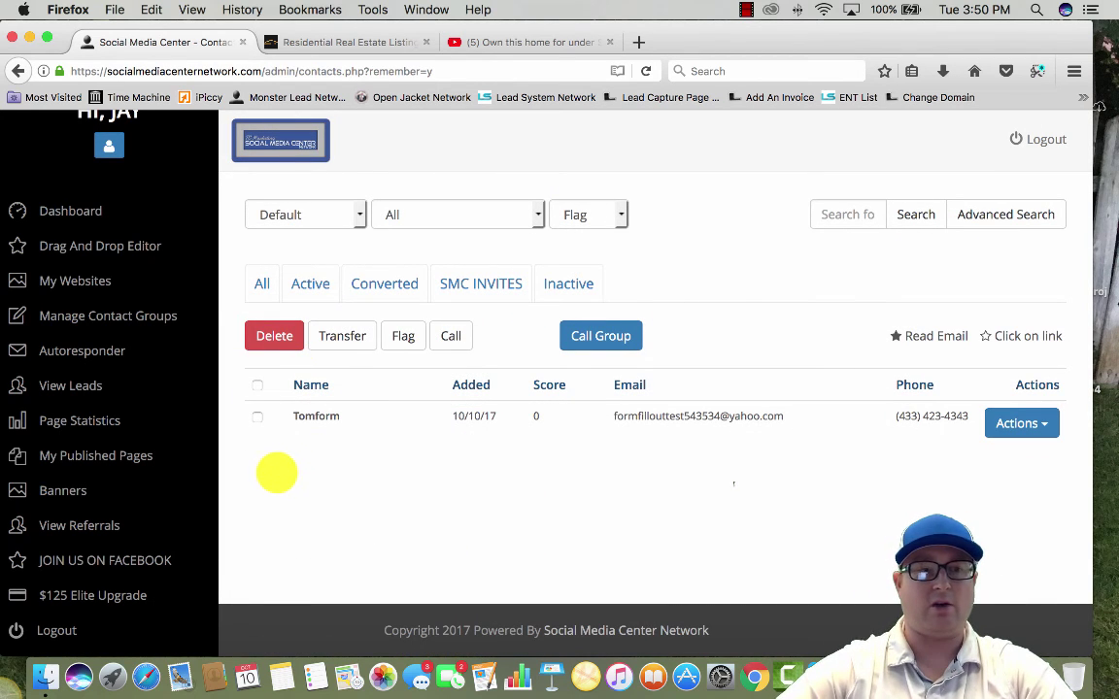
pyautogui.scroll(1, 276, 473)
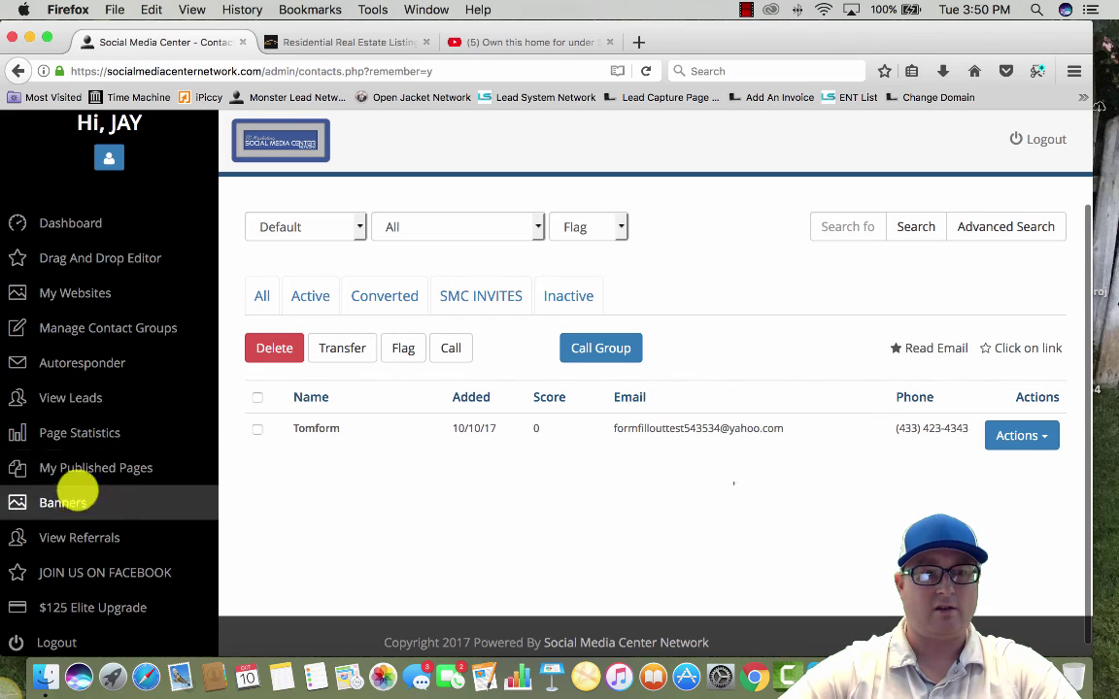
# Open the live House1 page from My Capture Pages in a new tab
pyautogui.click(100, 467)
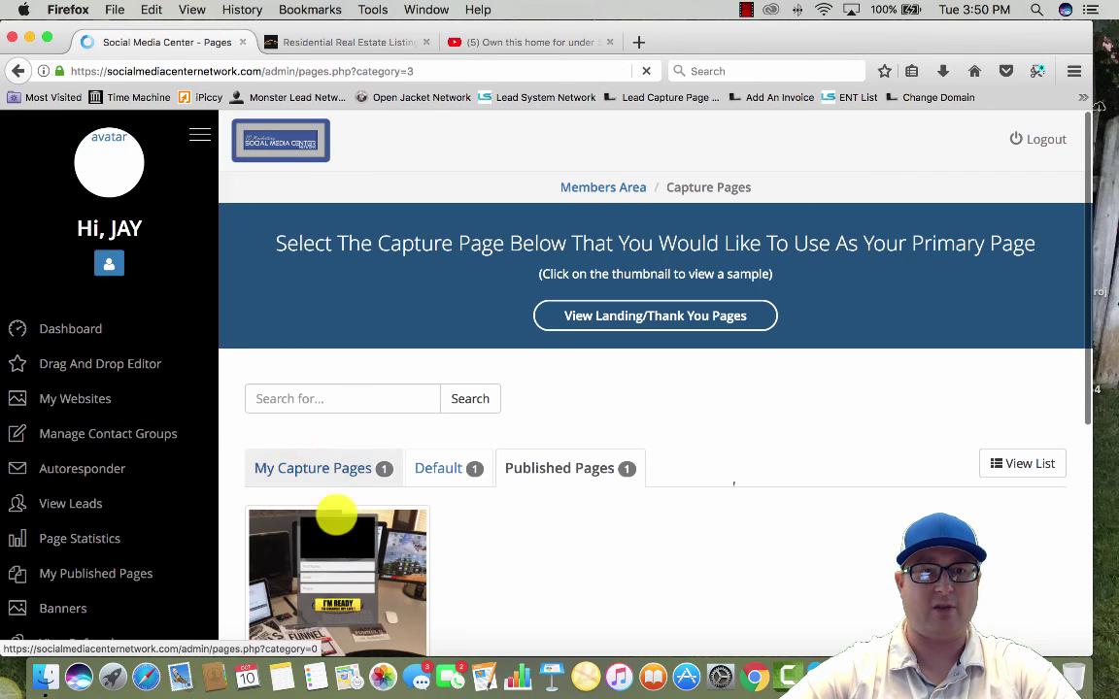
pyautogui.click(311, 469)
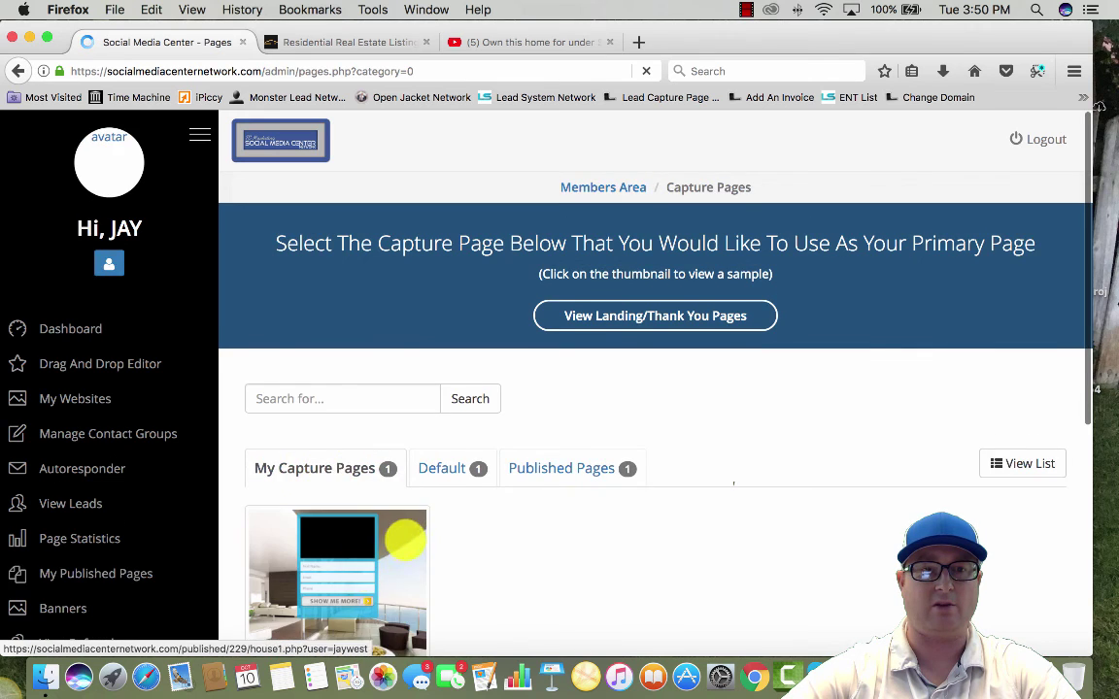
pyautogui.scroll(-5, 582, 538)
pyautogui.click(317, 249)
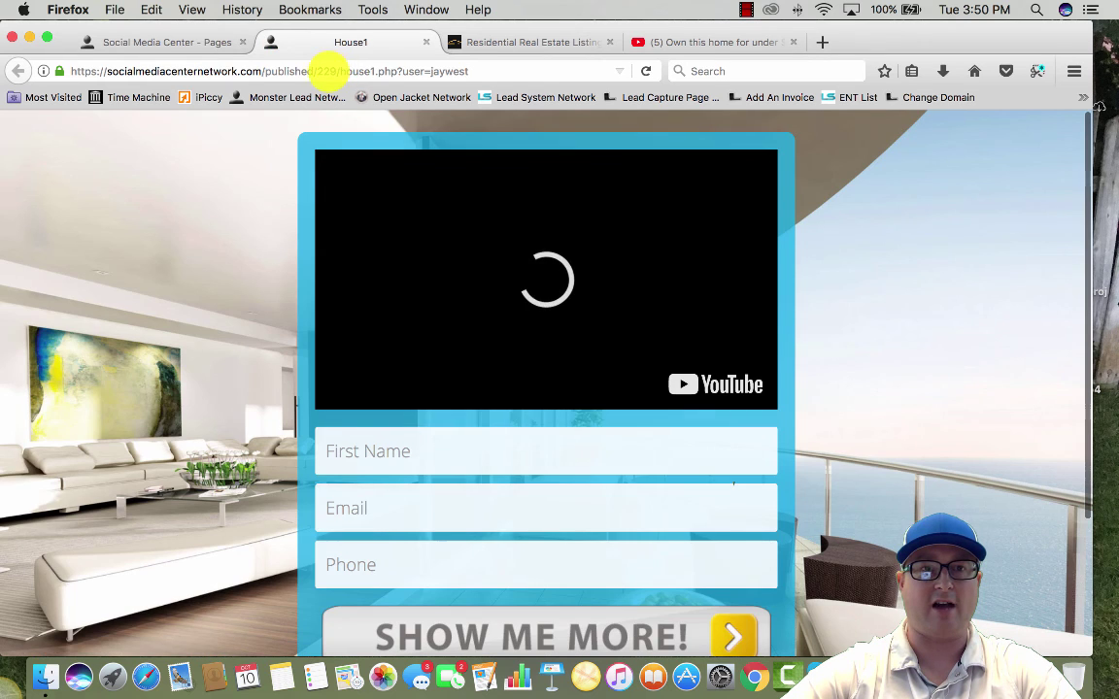
# Copy the House1 page's web address from the browser's address bar
pyautogui.click(333, 71)
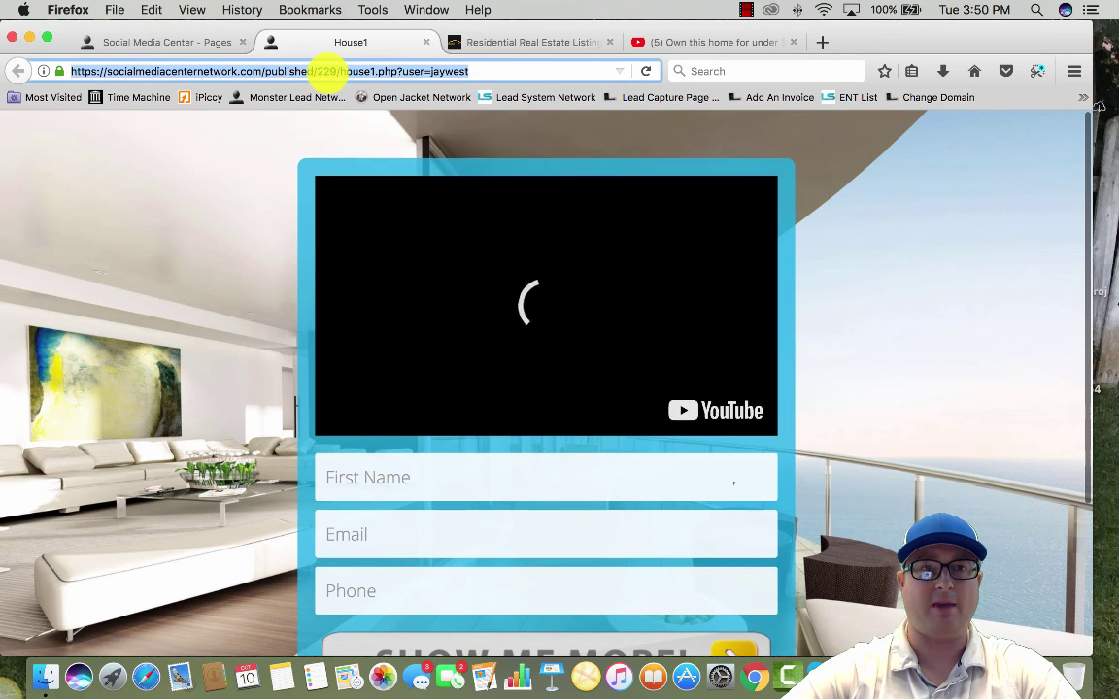
pyautogui.rightClick(307, 71)
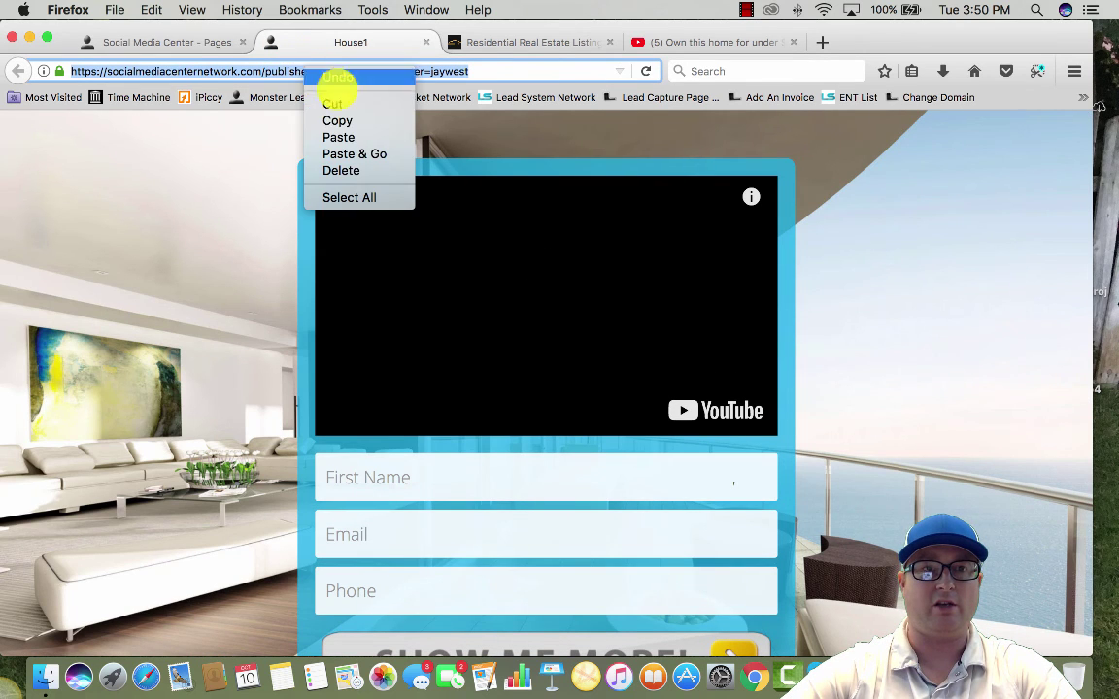
pyautogui.click(338, 120)
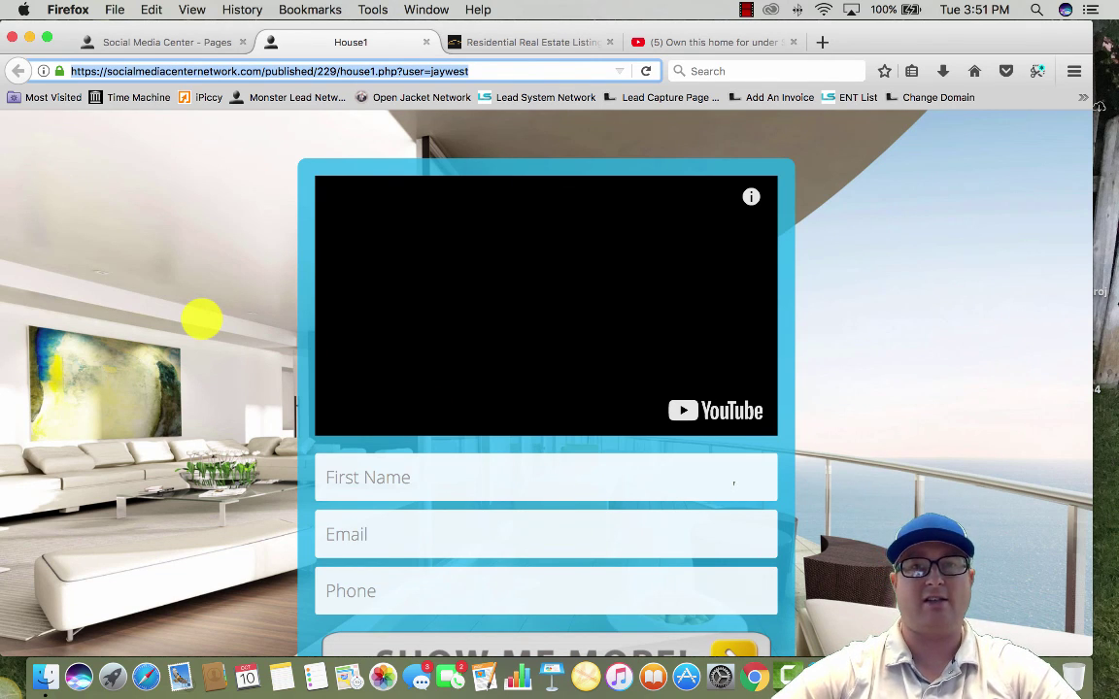
pyautogui.click(746, 11)
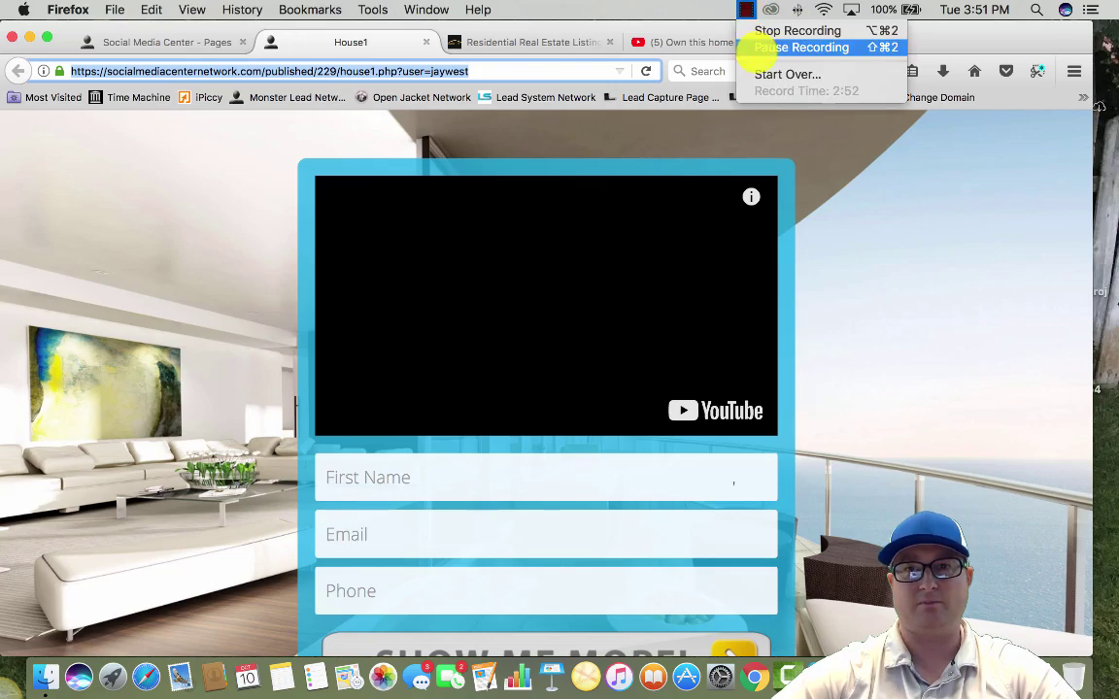